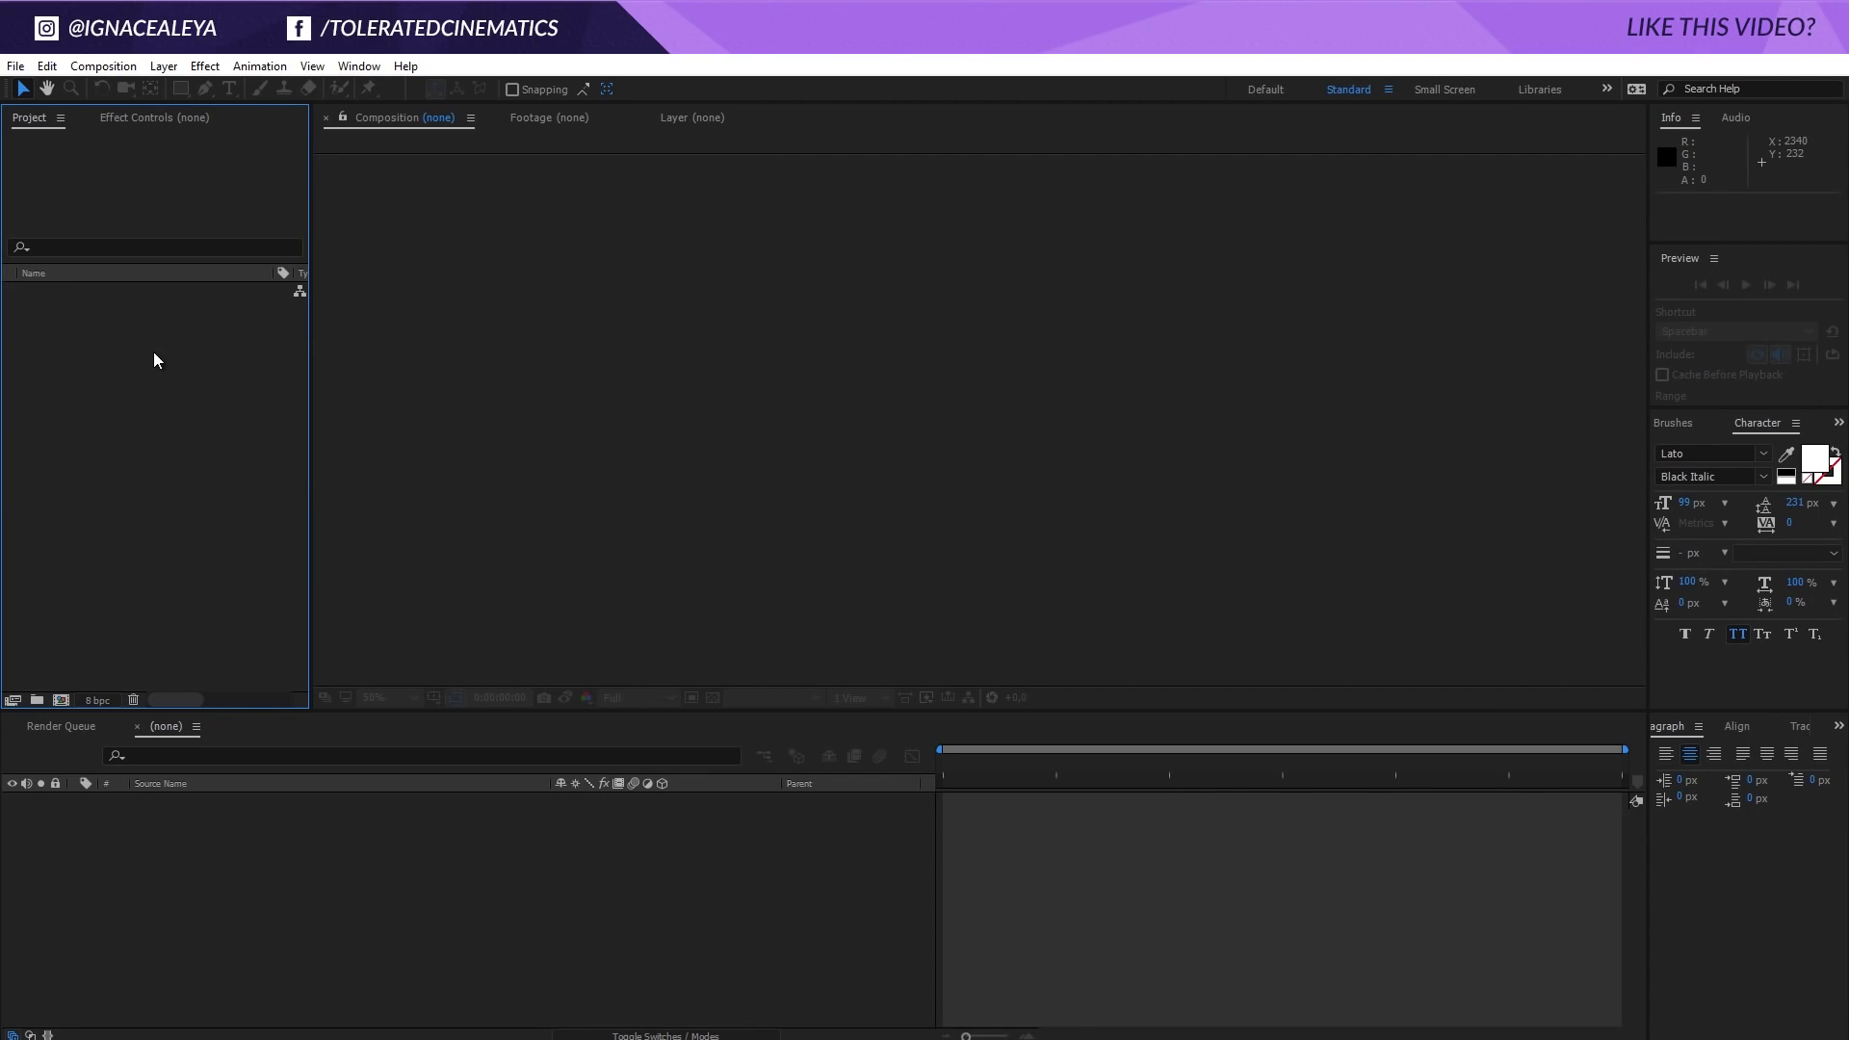
Step: Import the song Lavito - Cookies (Master & Tagg).mp3 into the project
right_click(151, 351)
mouse_move(241, 438)
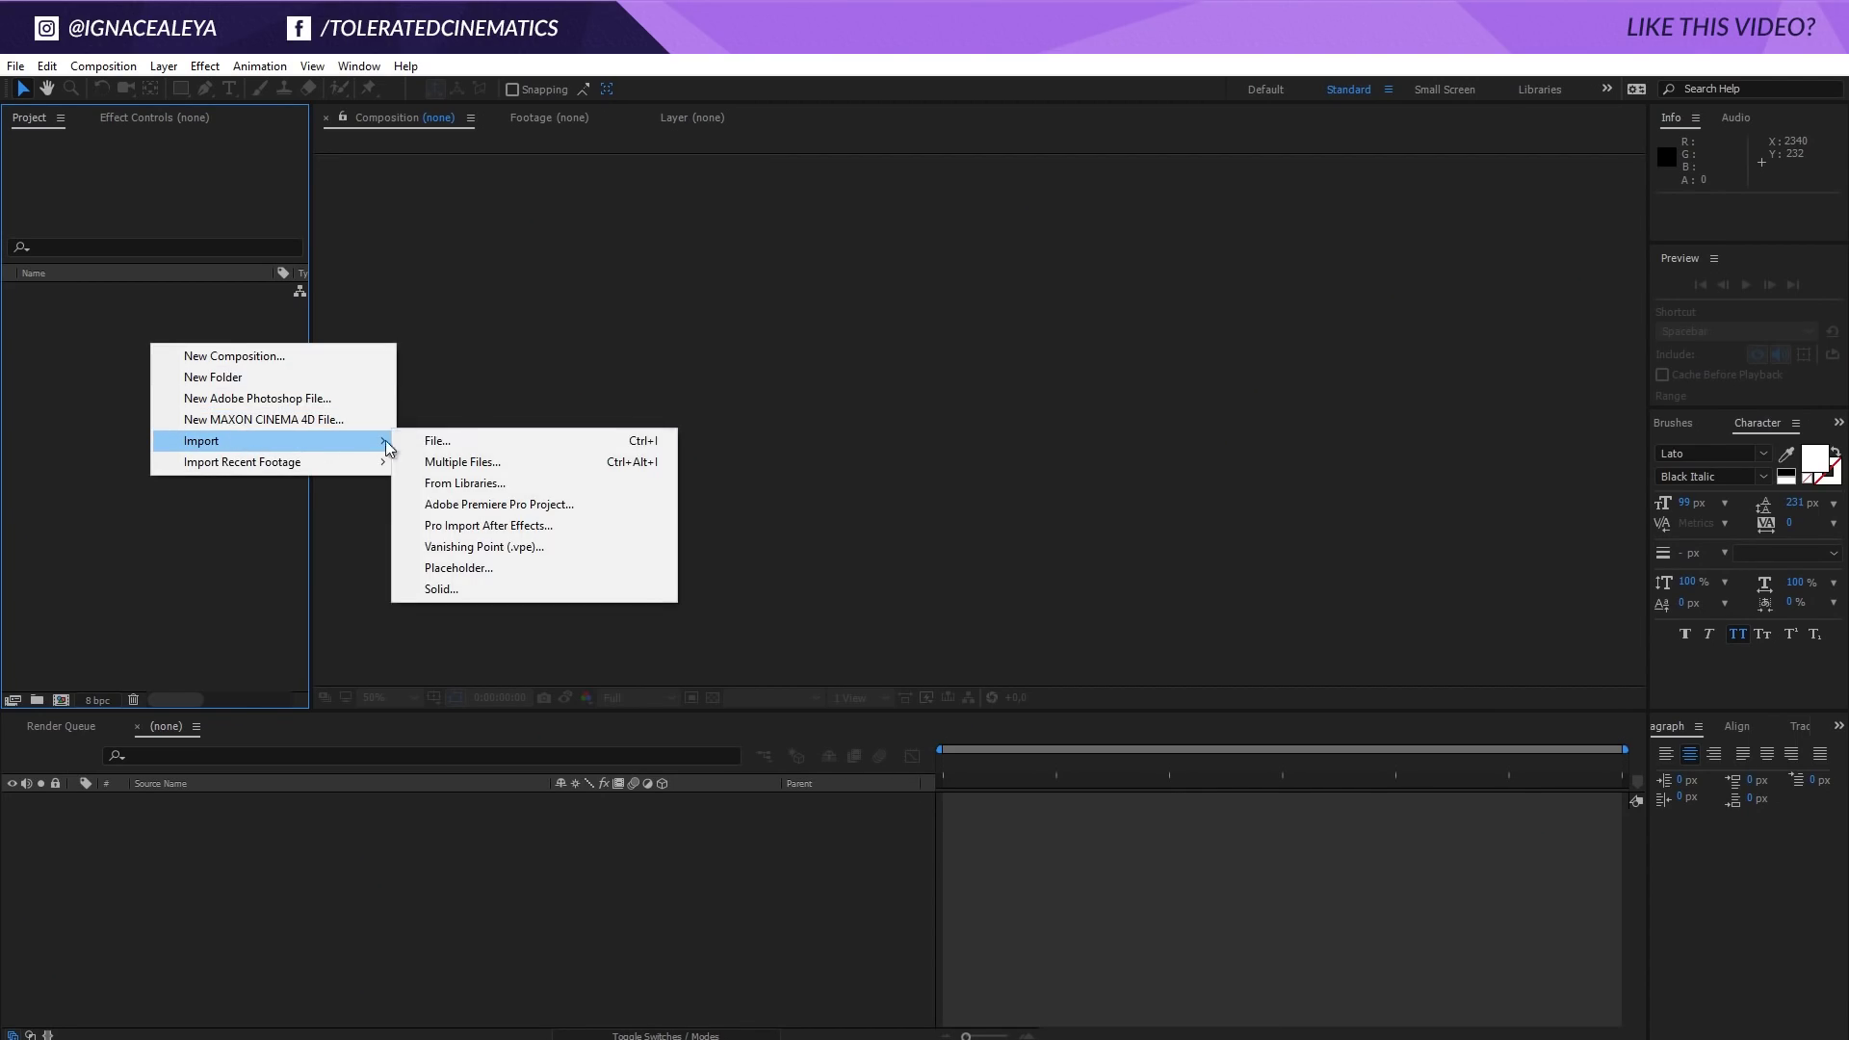
click(482, 440)
click(305, 231)
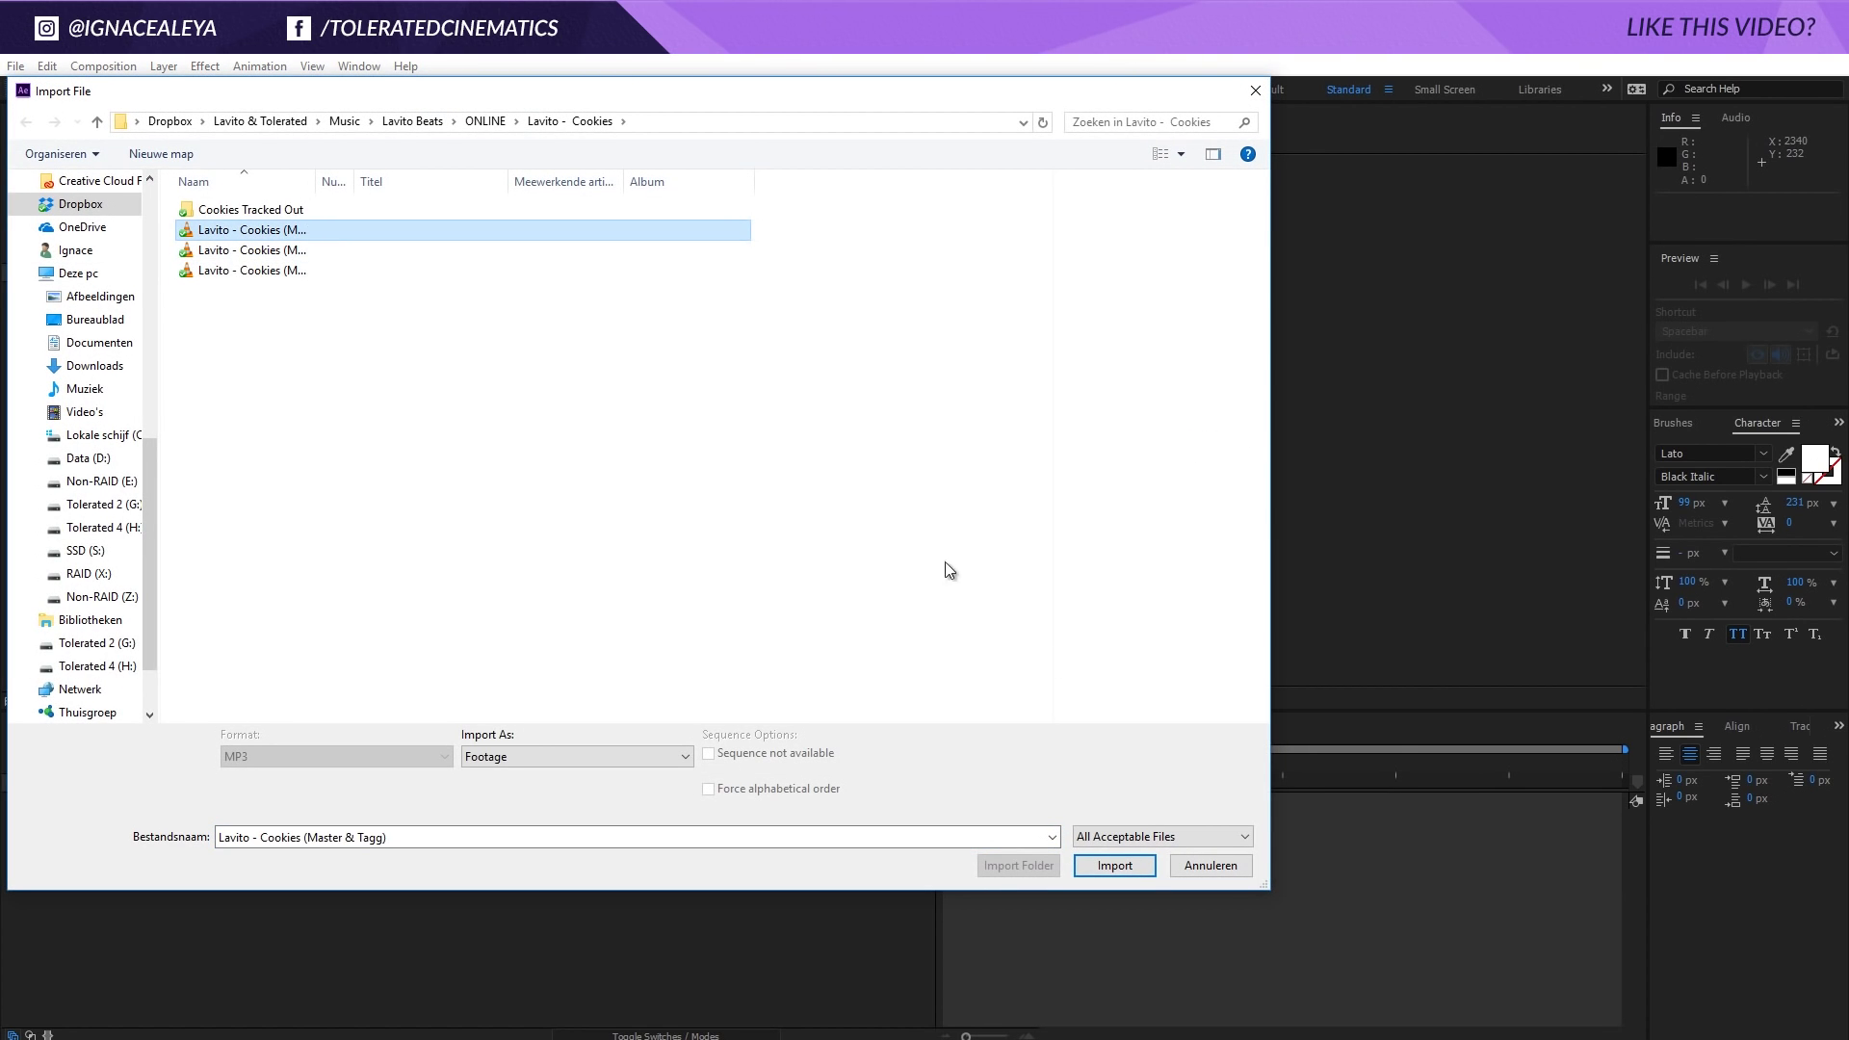
click(1117, 866)
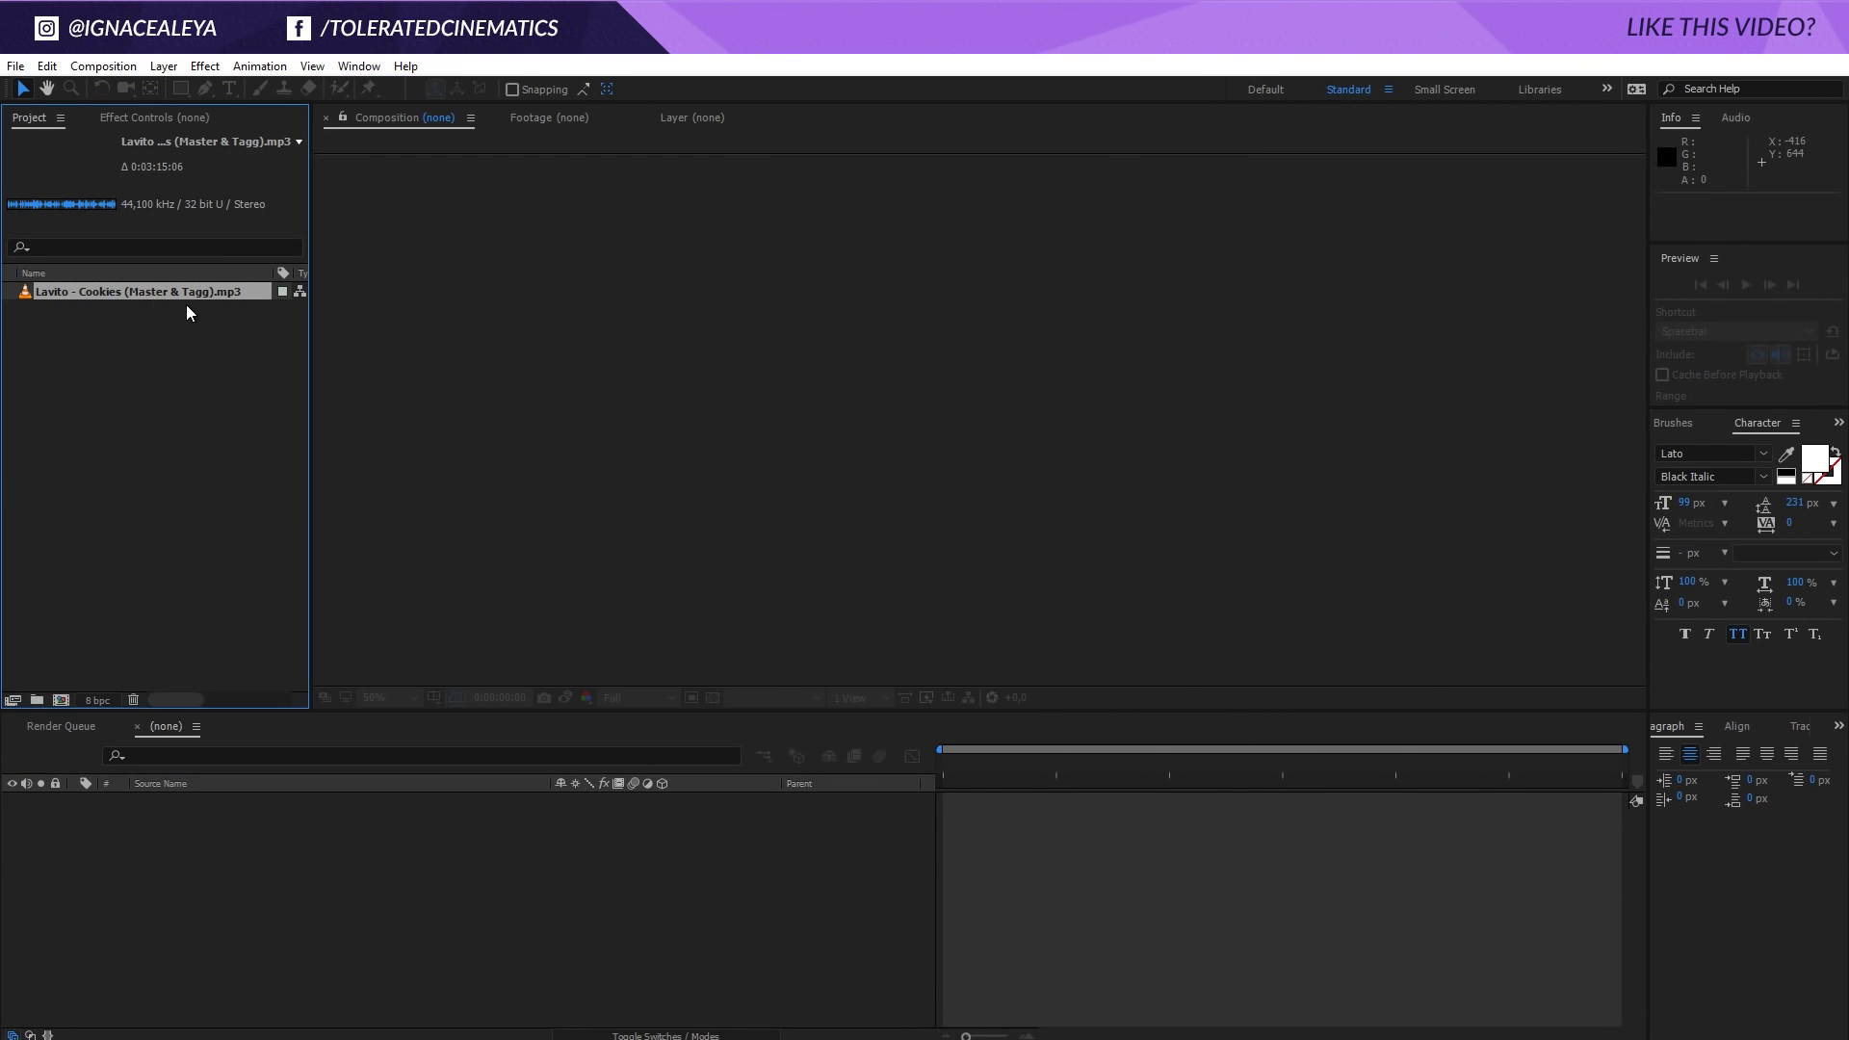
Step: Set up a new 1920×1080 composition named Main Comp with a 0:05:00:00 duration
click(62, 700)
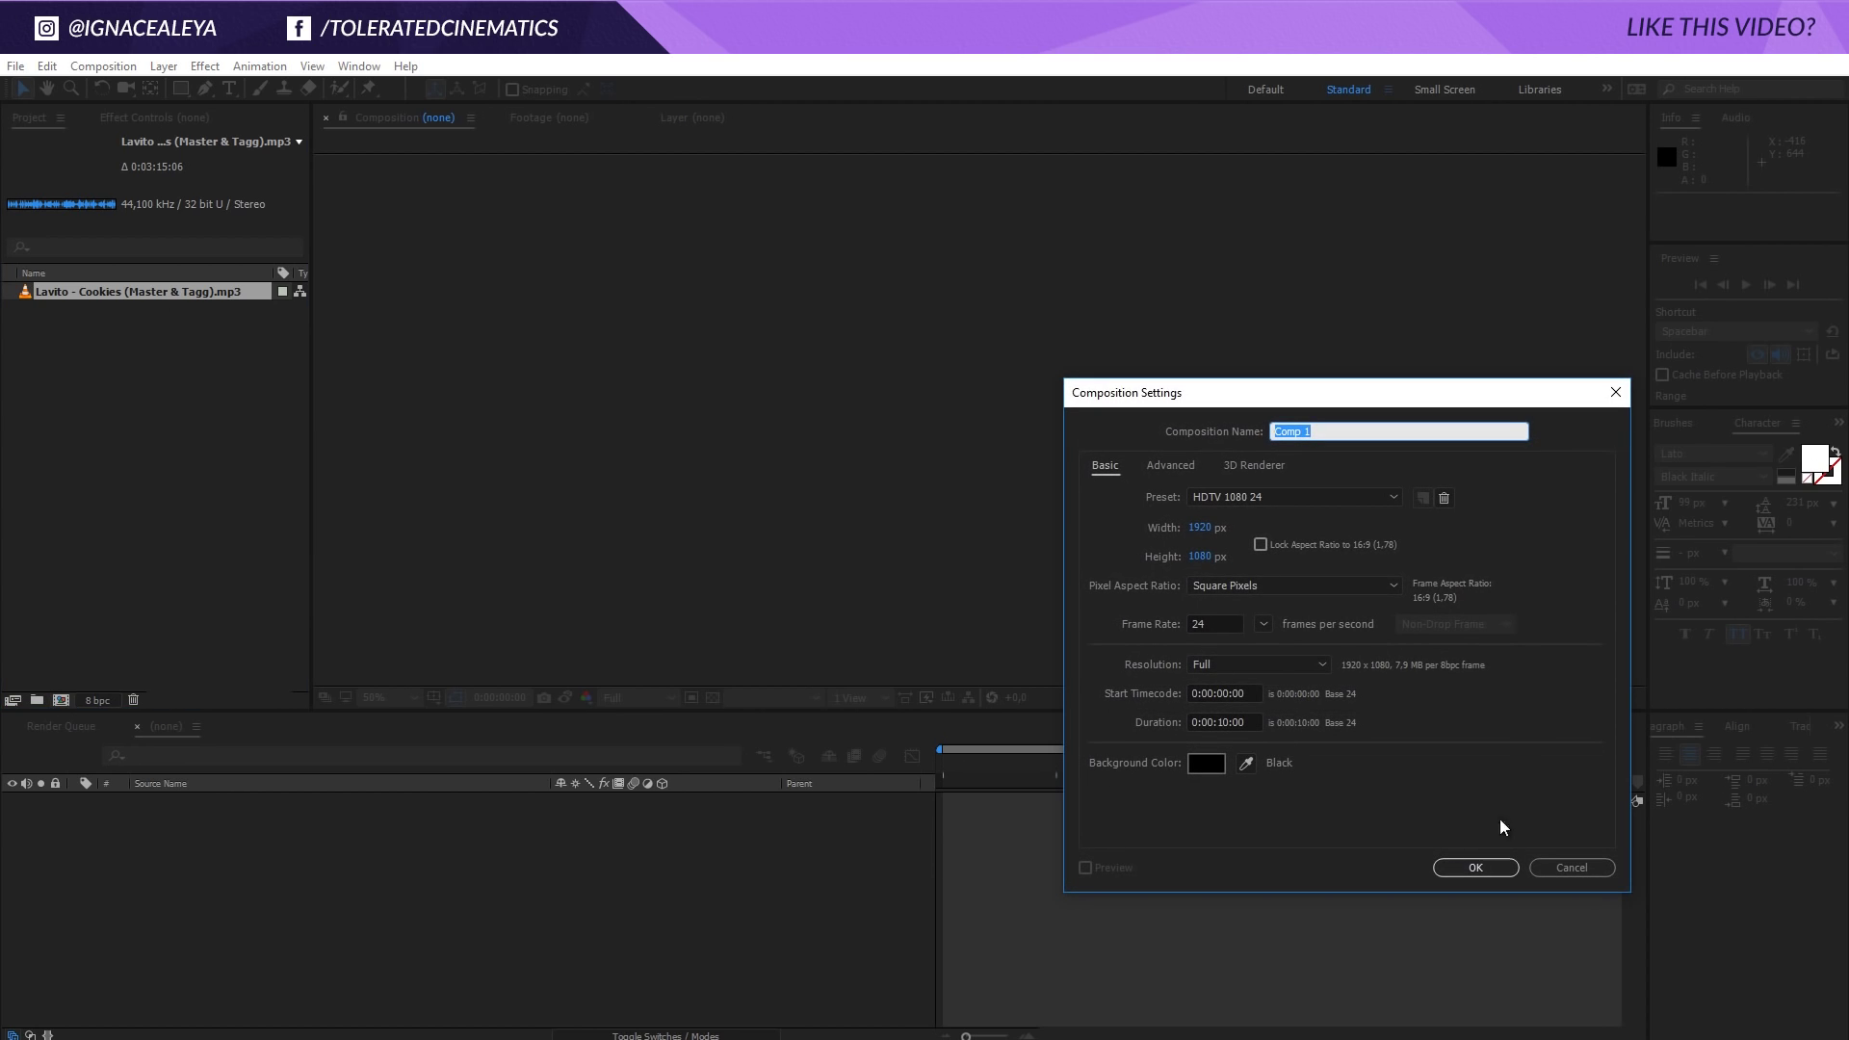
click(1215, 721)
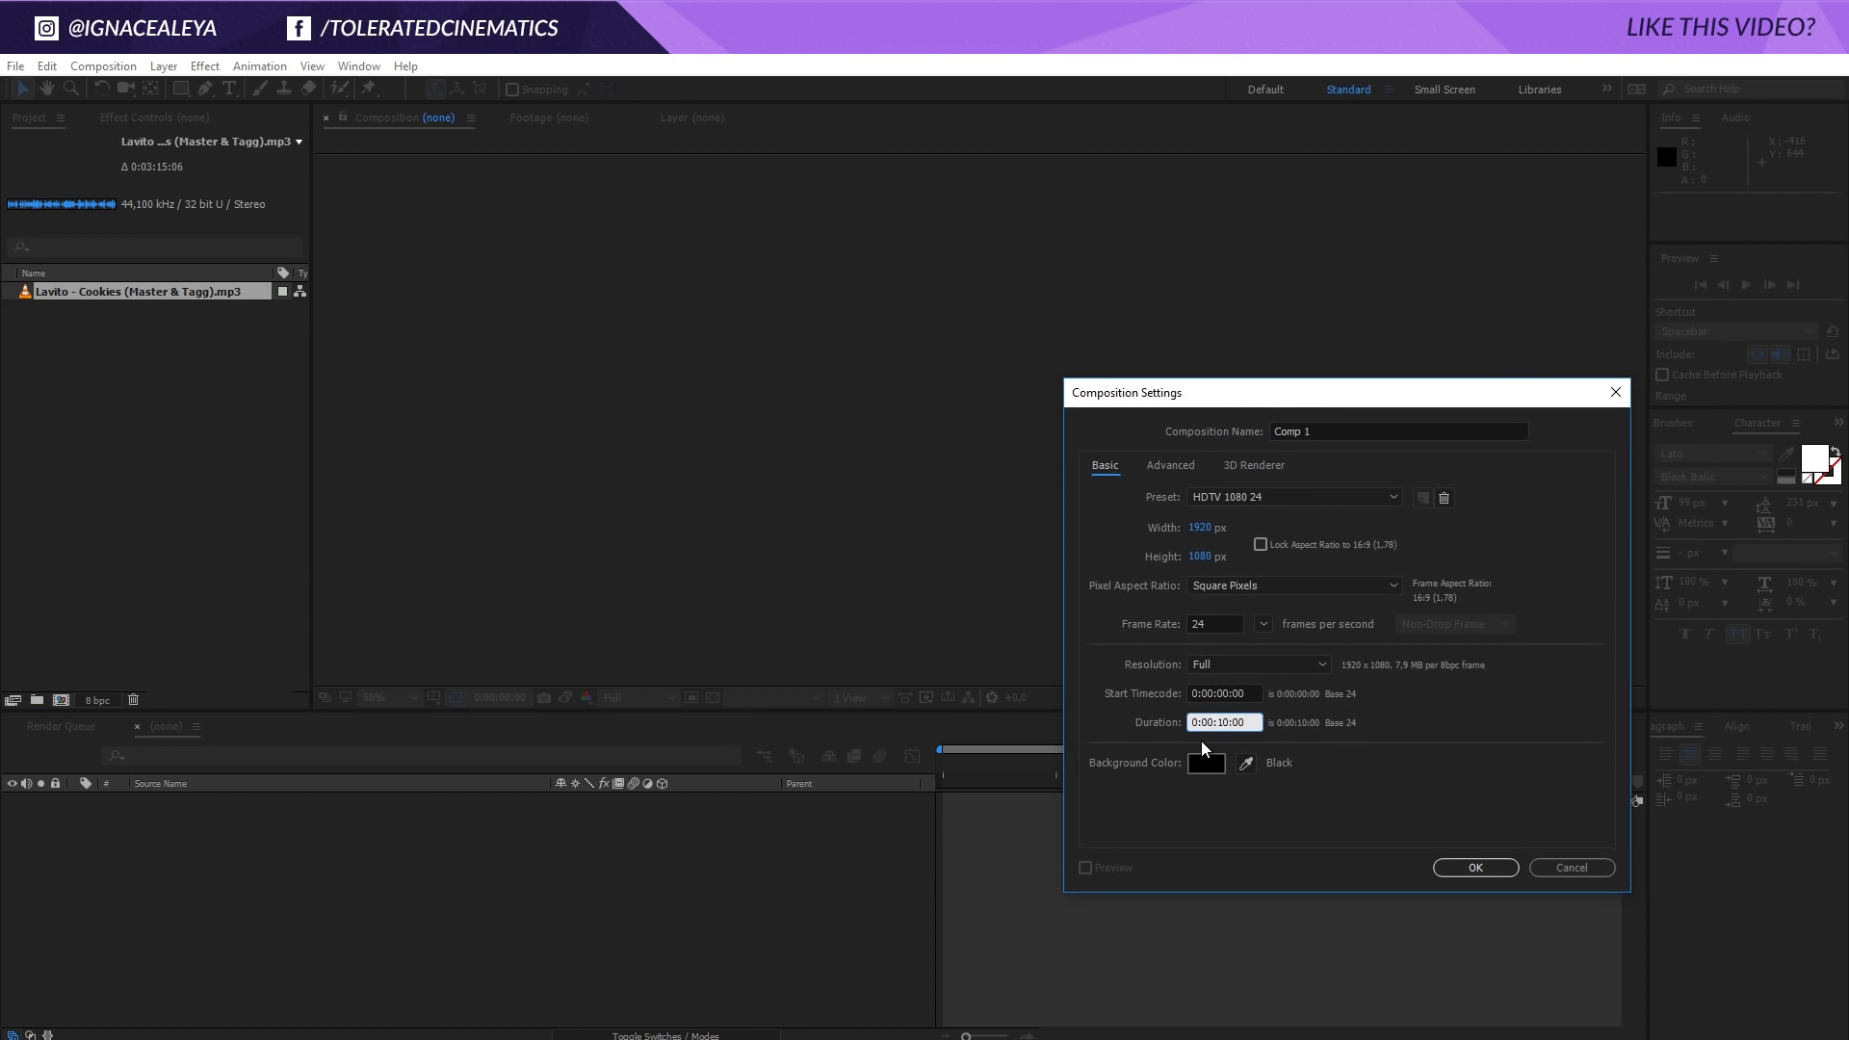
text(5:00)
click(1314, 432)
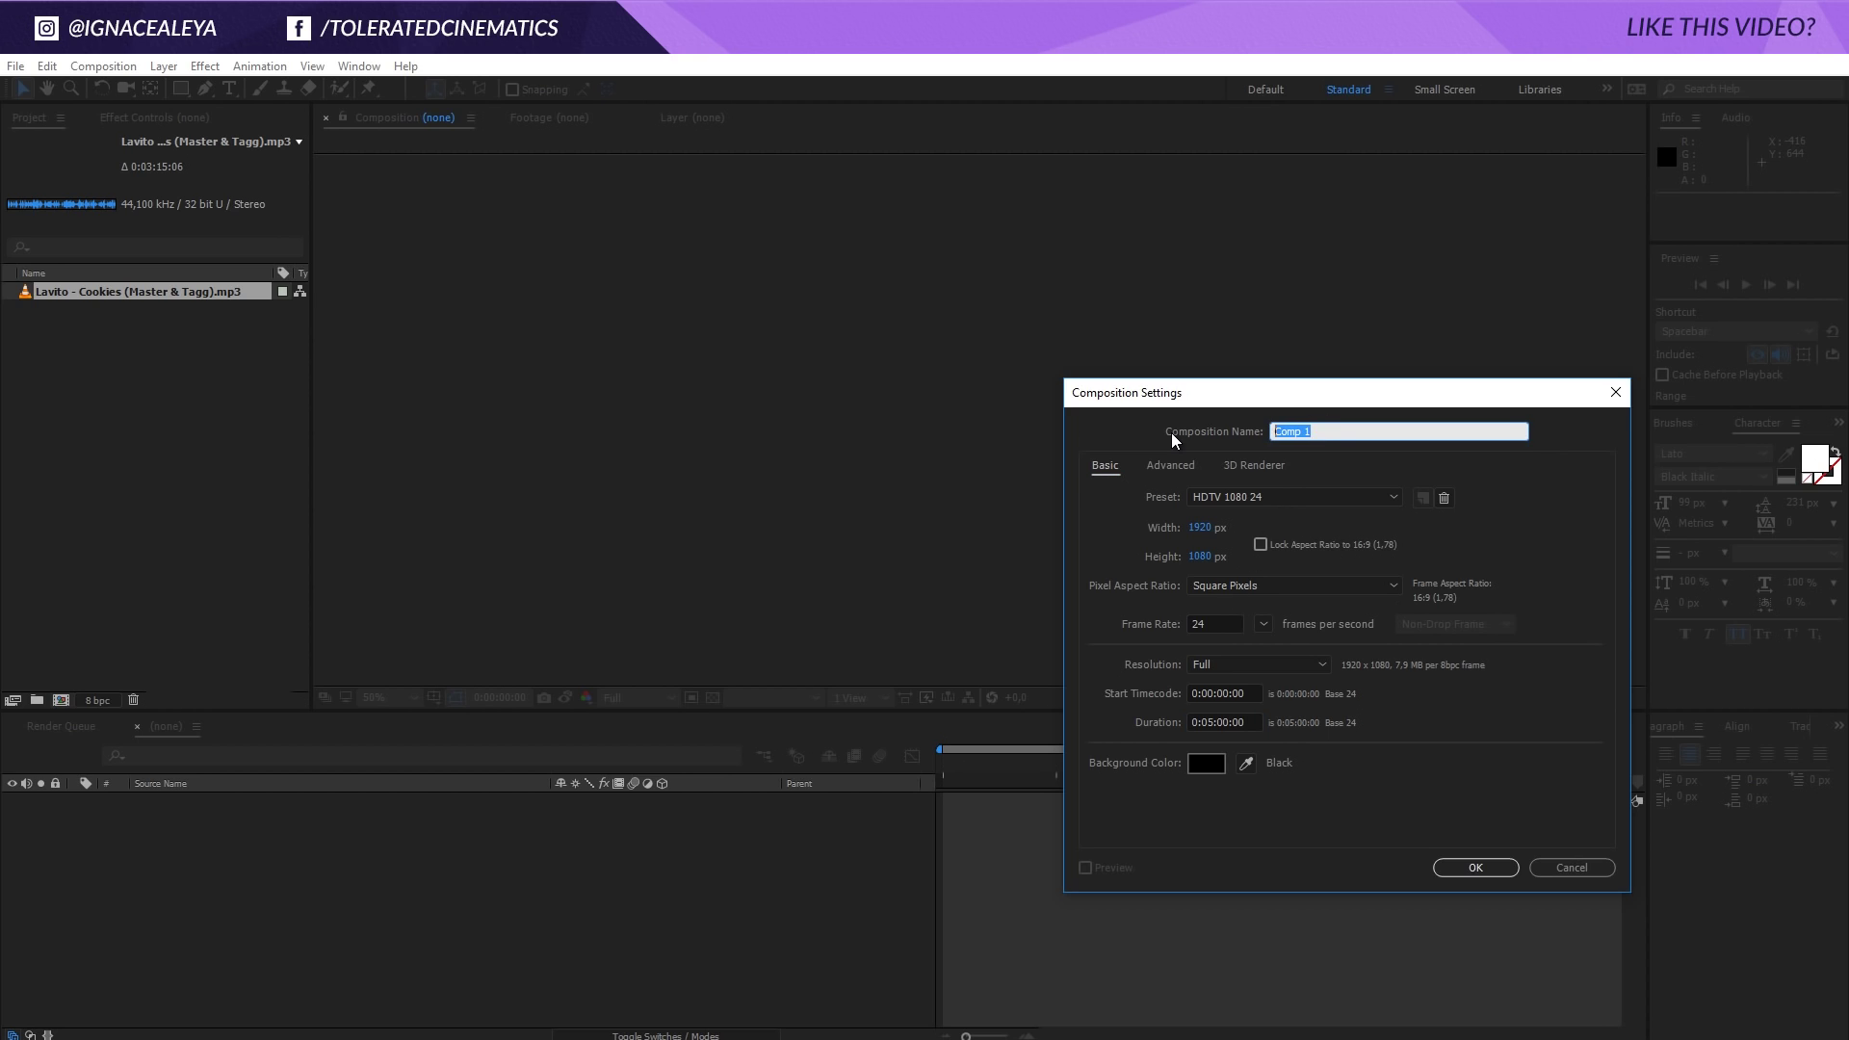
text(Scale)
key(BackSpace)
key(BackSpace)
key(BackSpace)
key(BackSpace)
key(BackSpace)
text(Main Comp)
Step: Create Main Comp, drop the song into its timeline, and add a text layer reading BEAT
click(1474, 866)
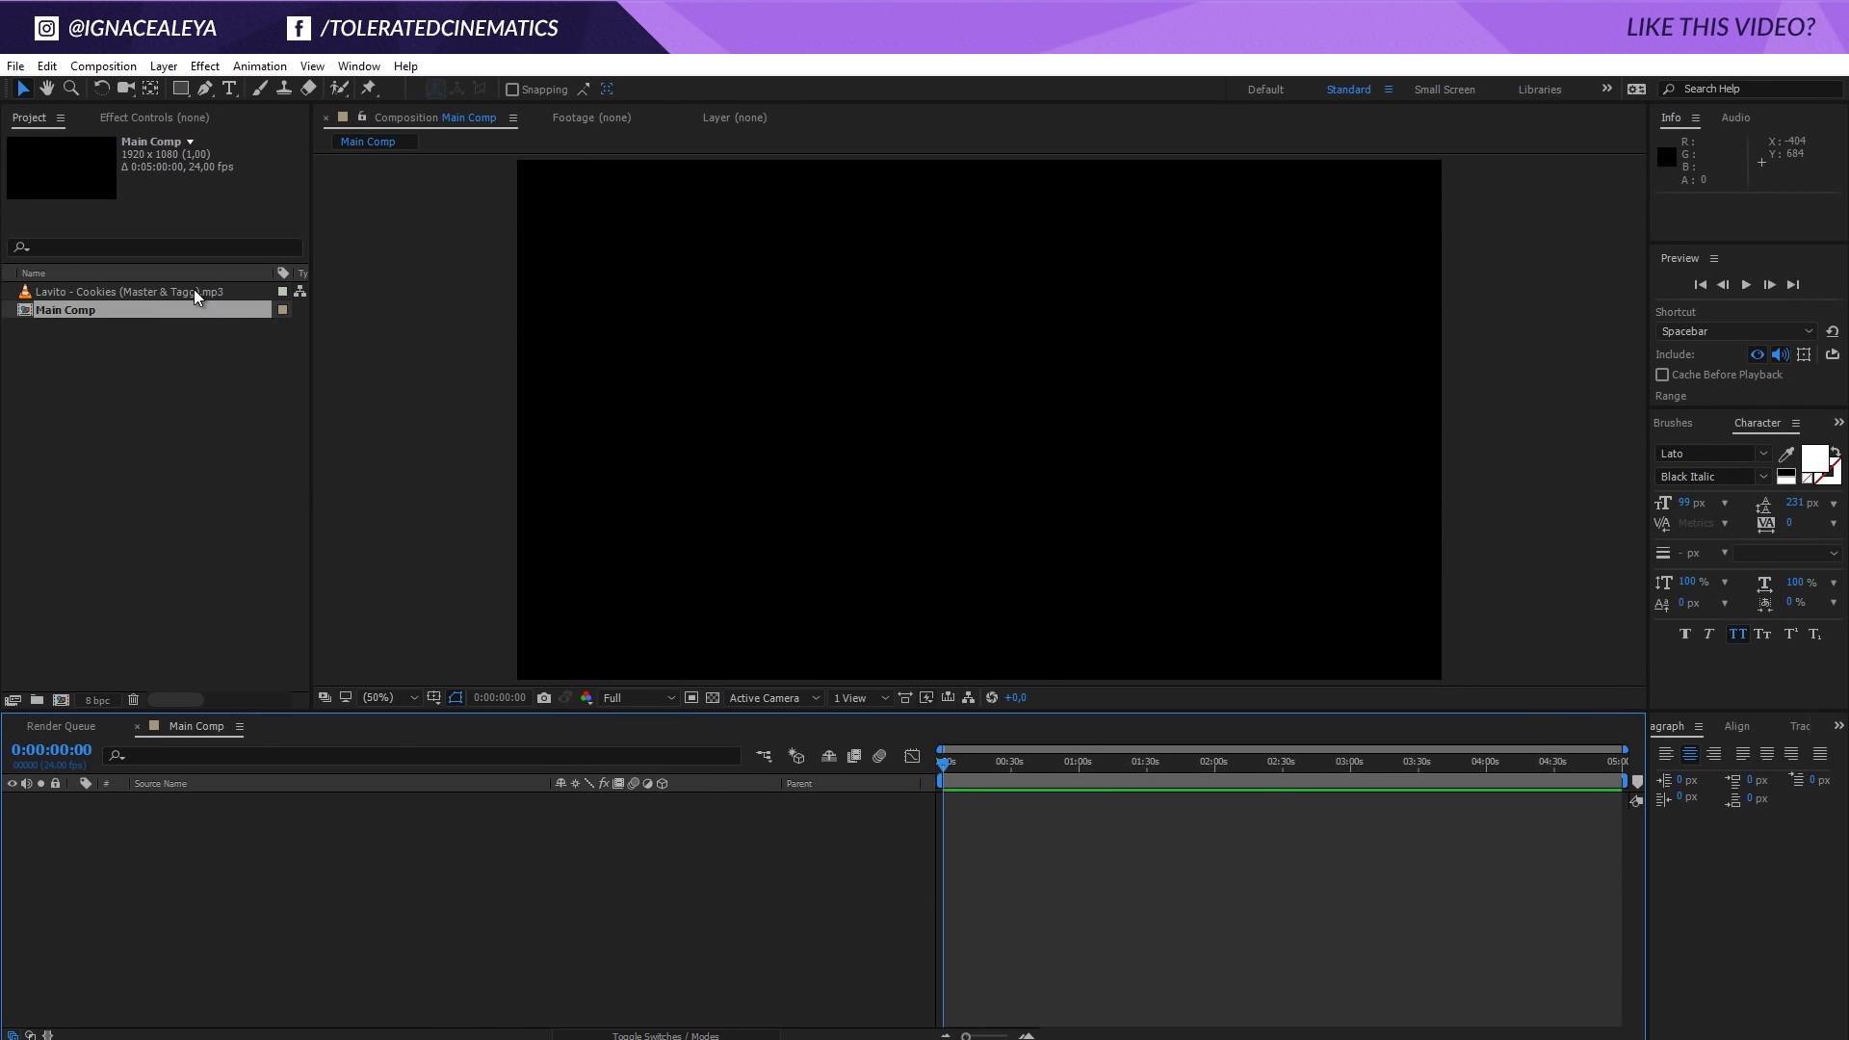
drag(196, 295, 364, 842)
right_click(375, 886)
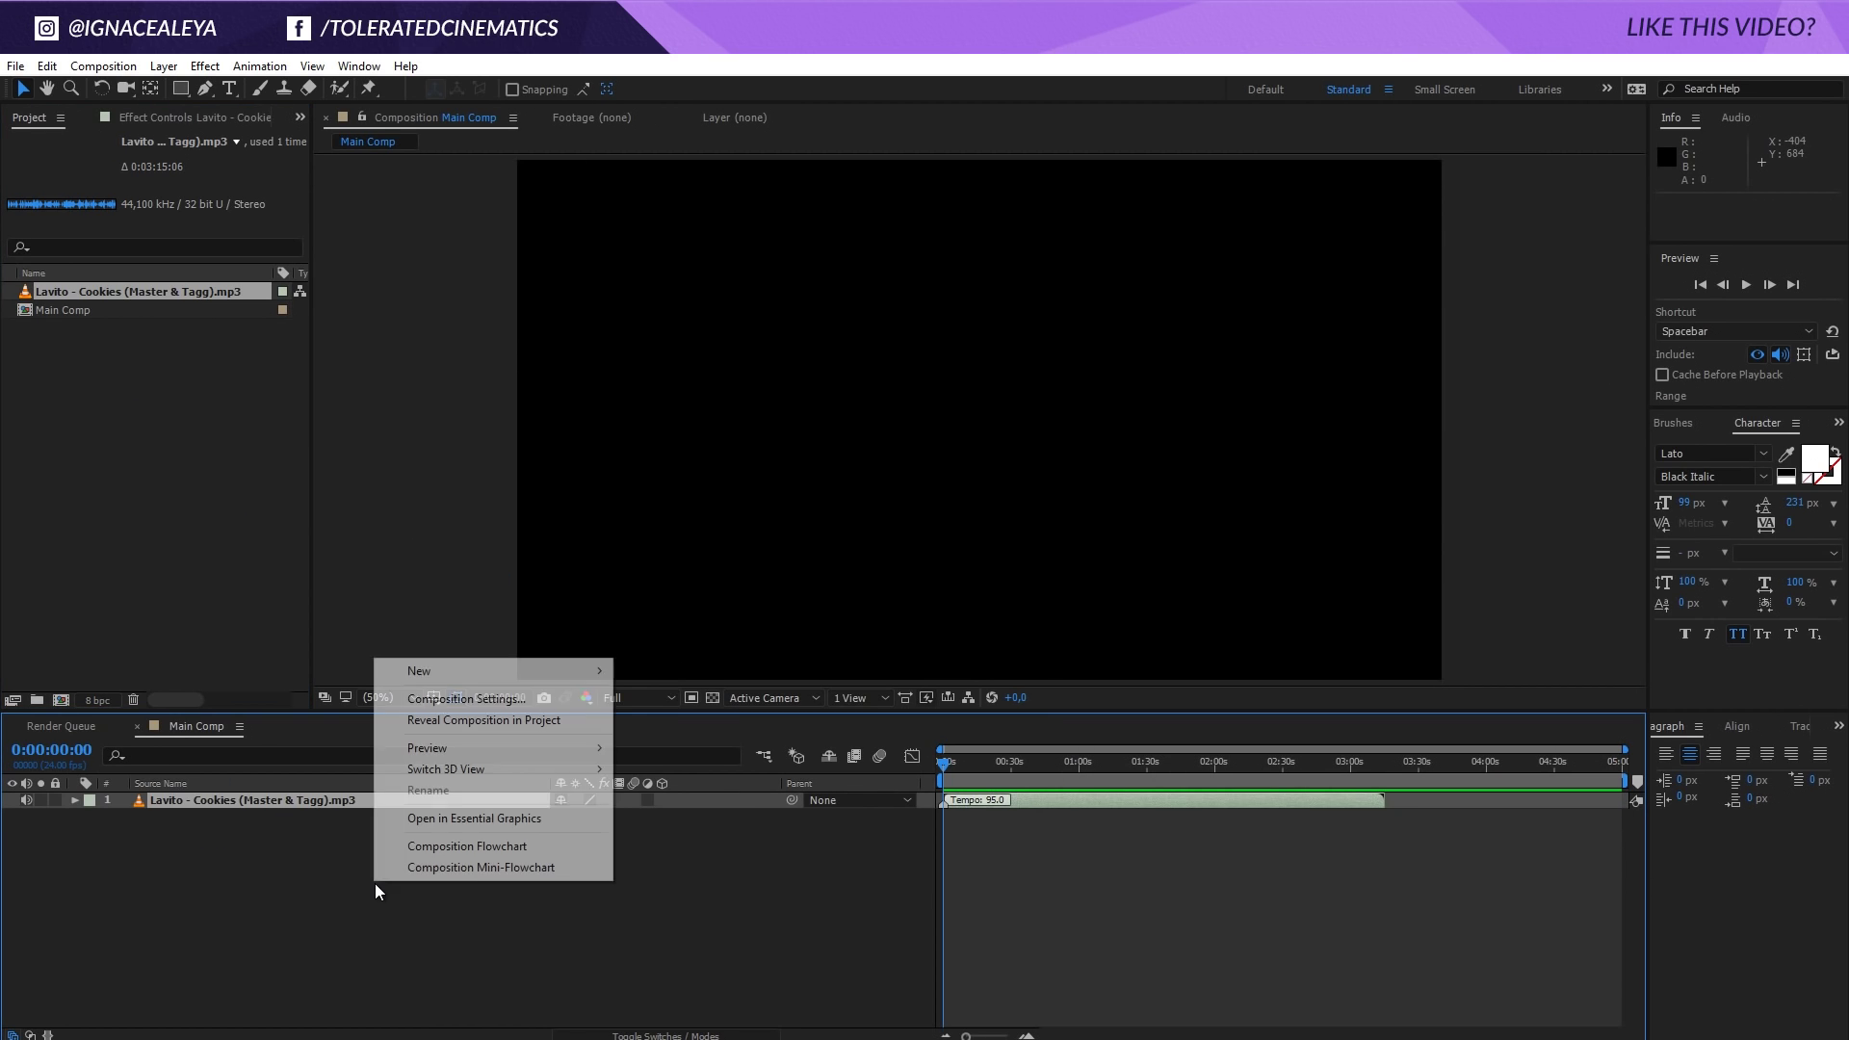
mouse_move(450, 672)
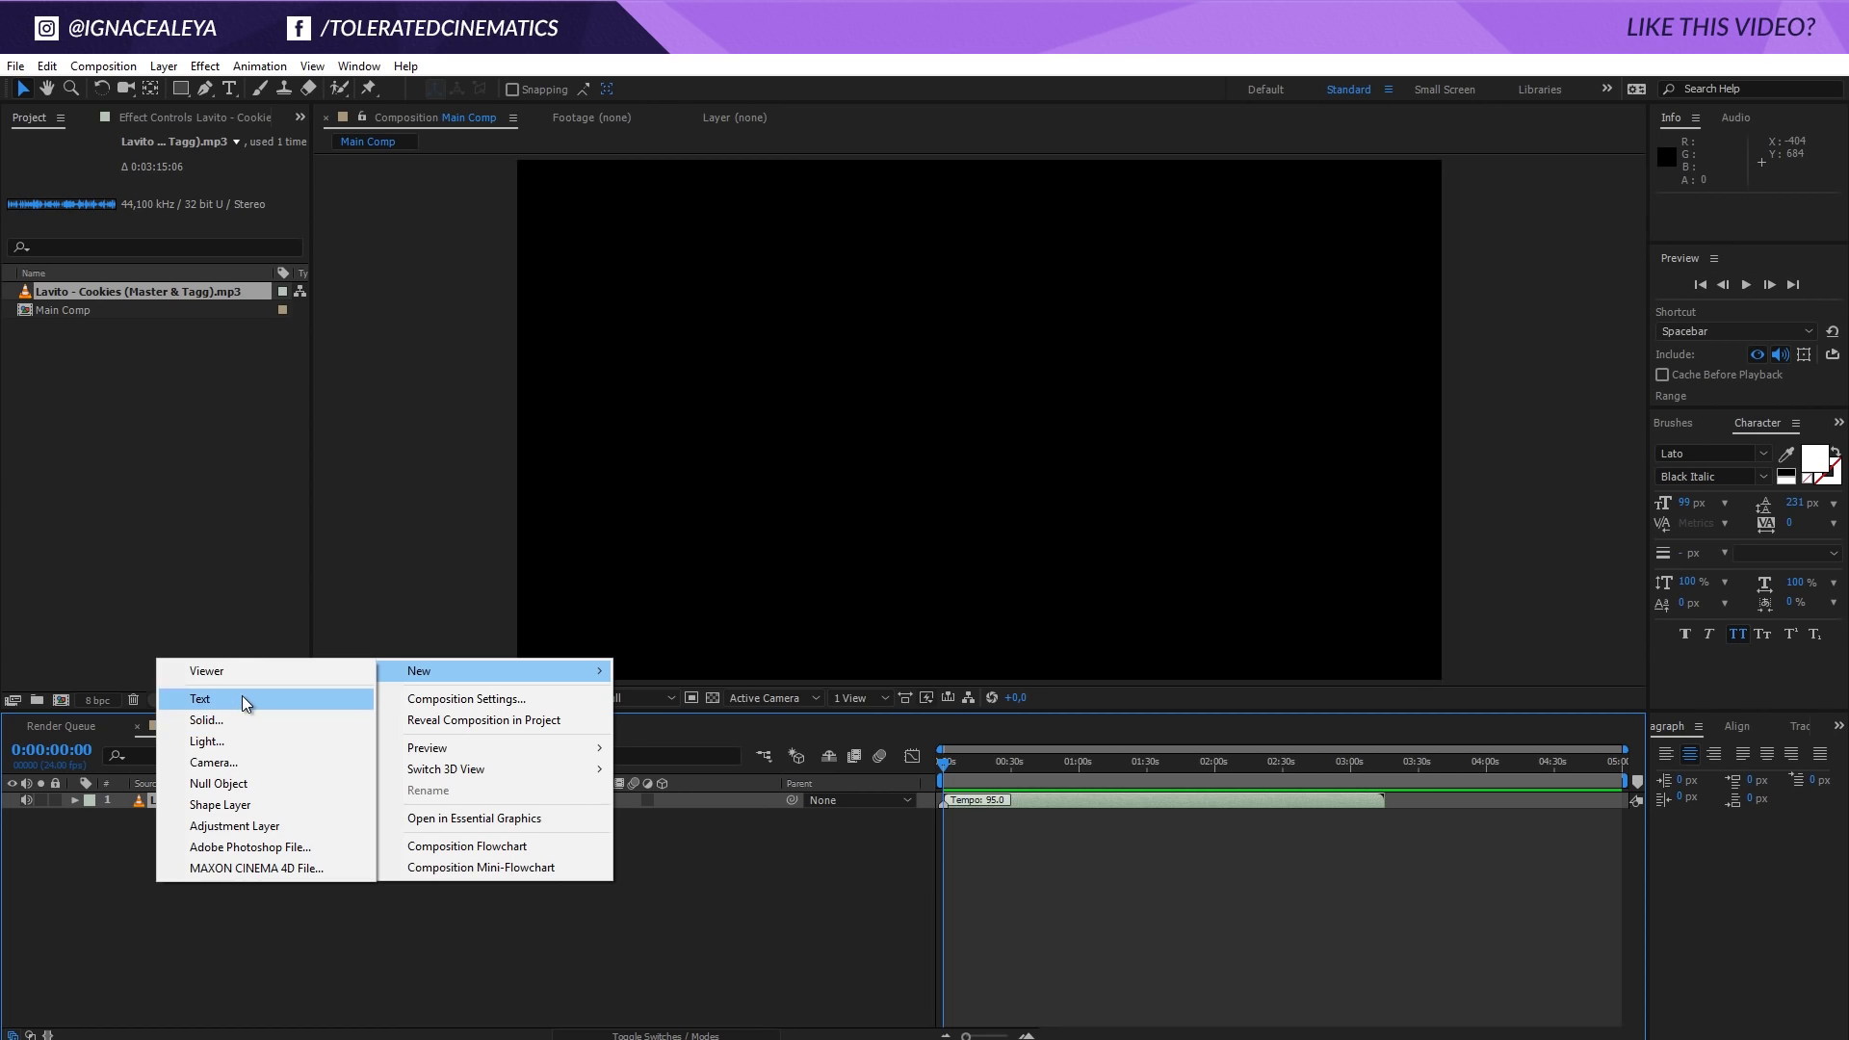
click(202, 699)
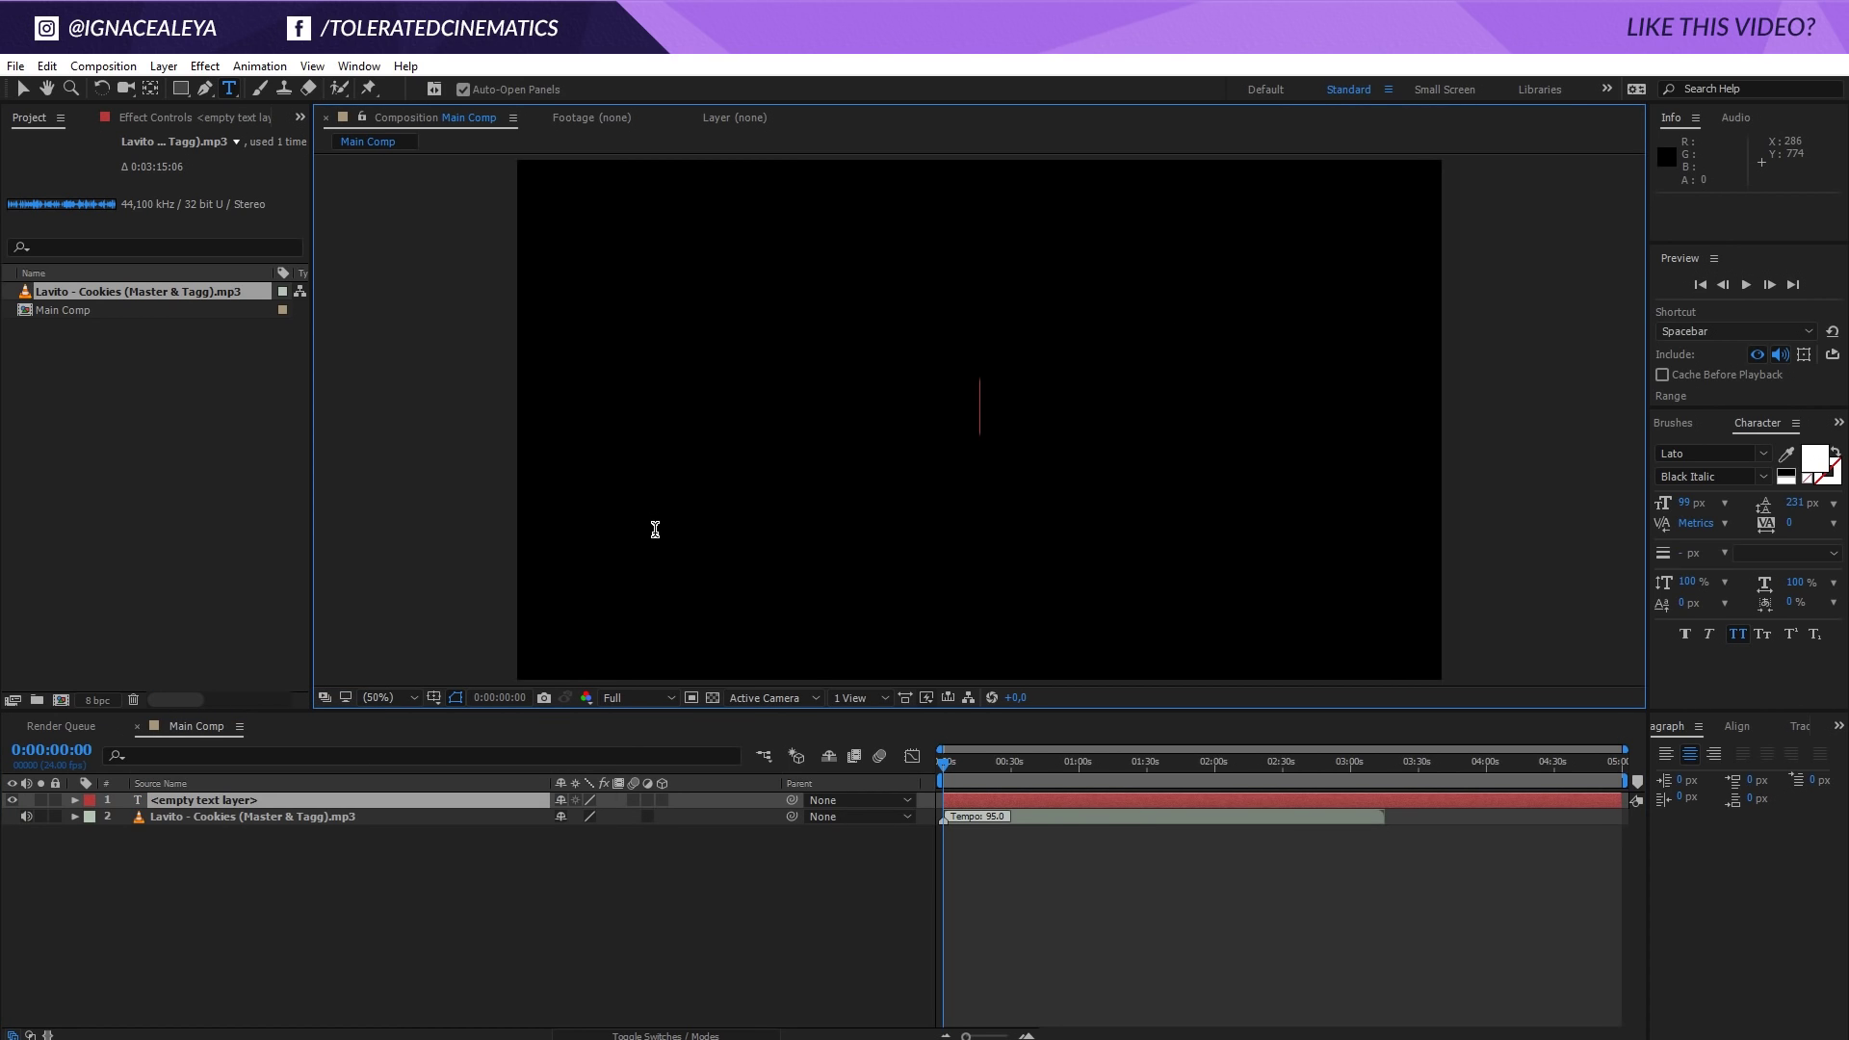
text(BEAT)
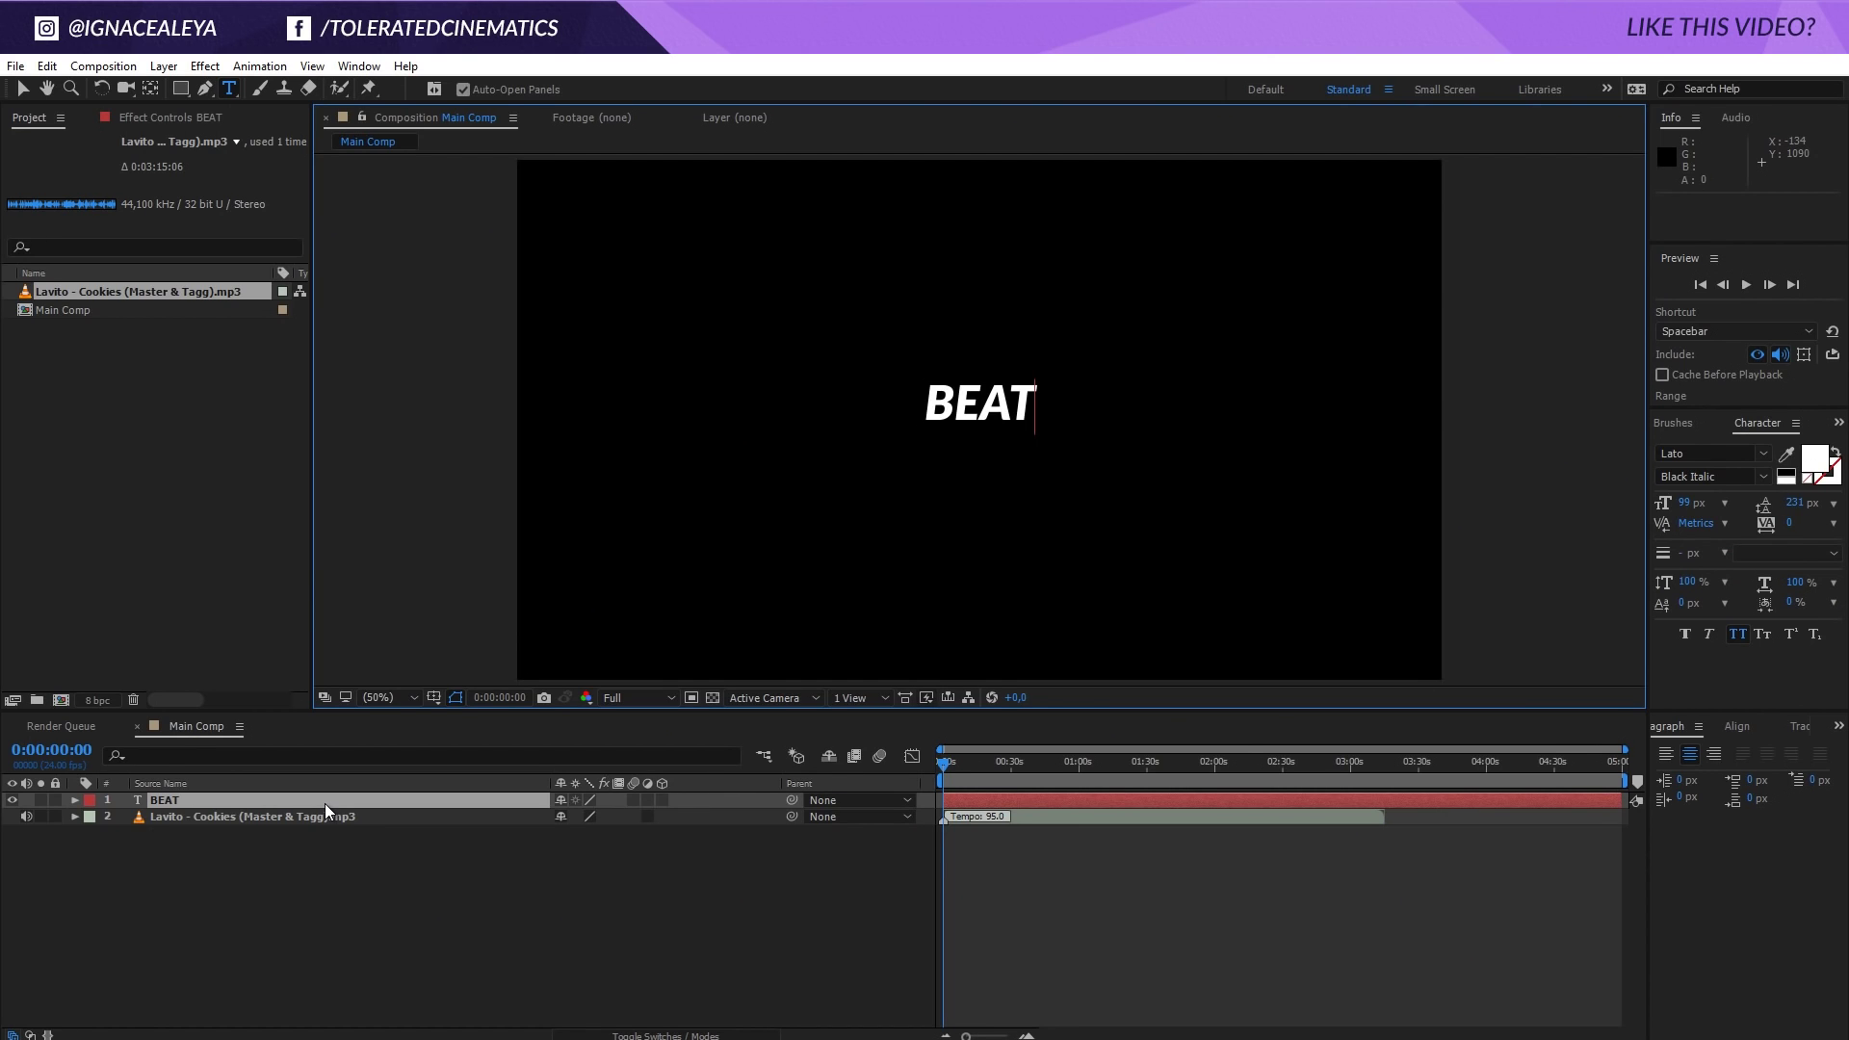
click(325, 805)
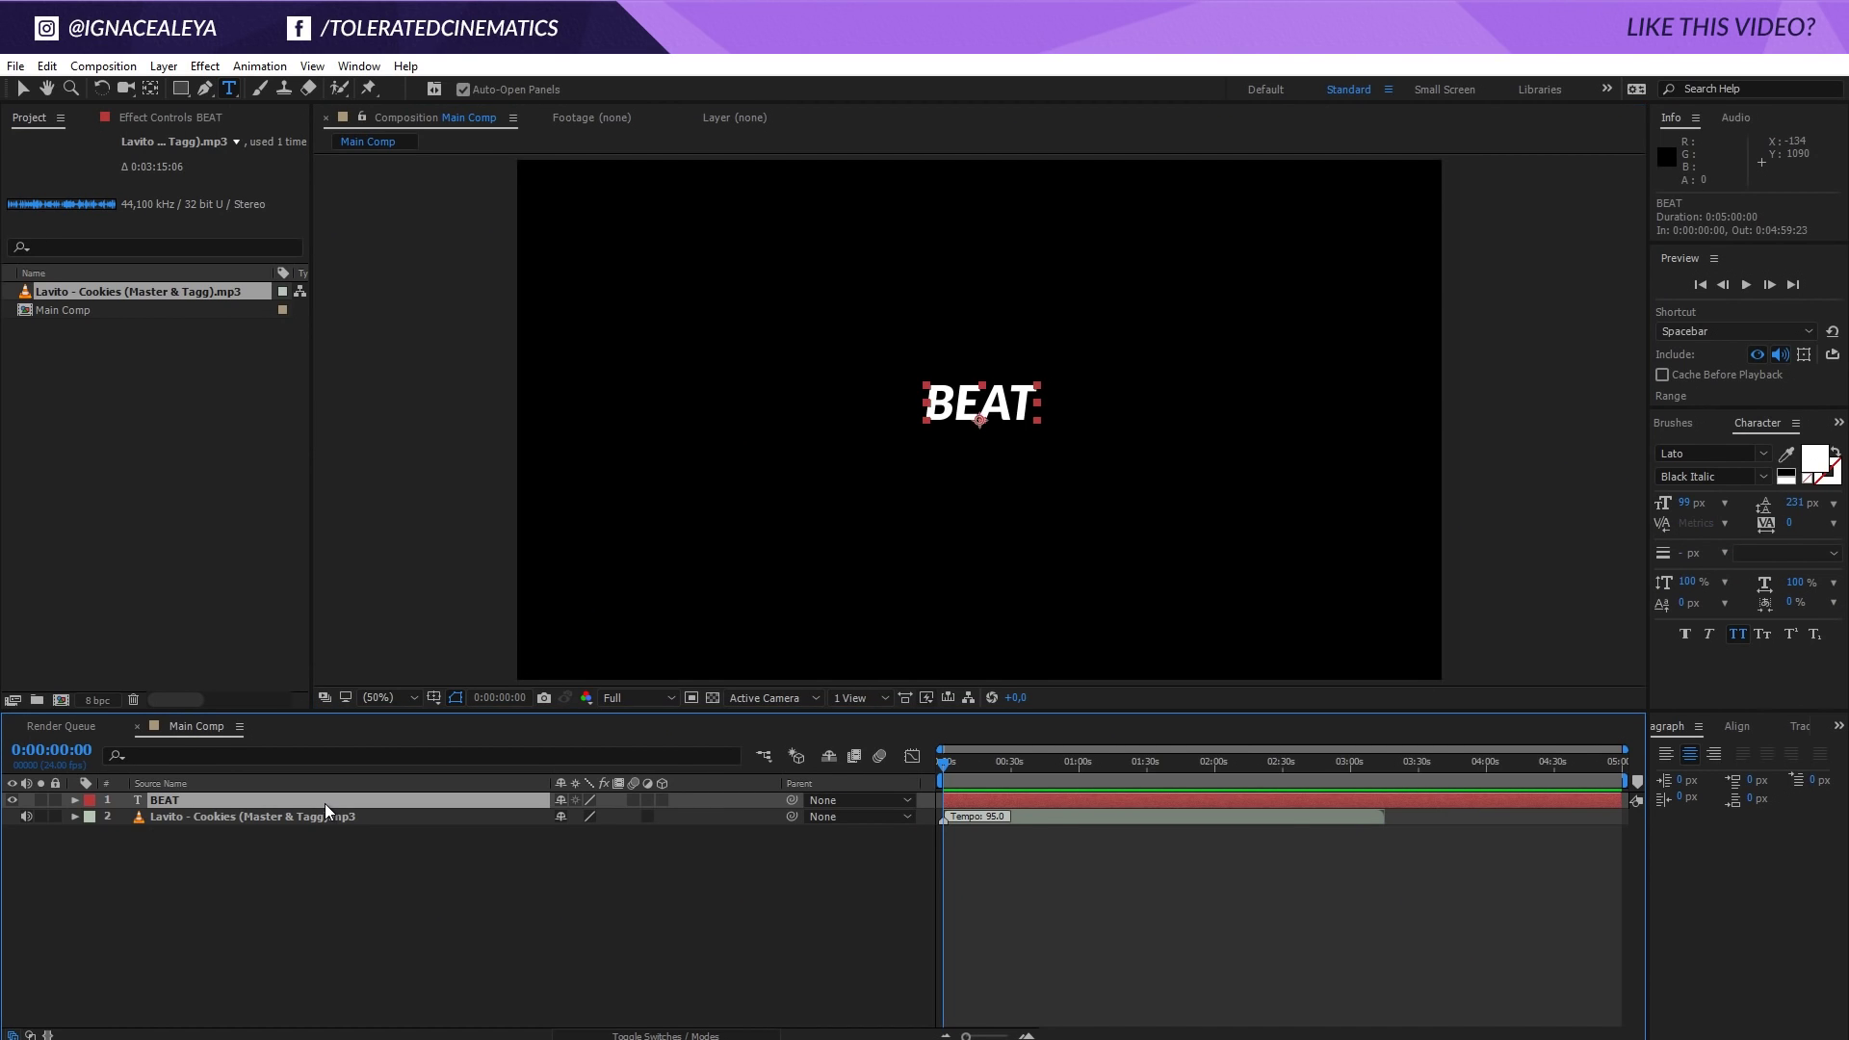
Step: Enlarge BEAT to 227 px and move its anchor point to the middle of the letters
drag(1687, 503, 1813, 513)
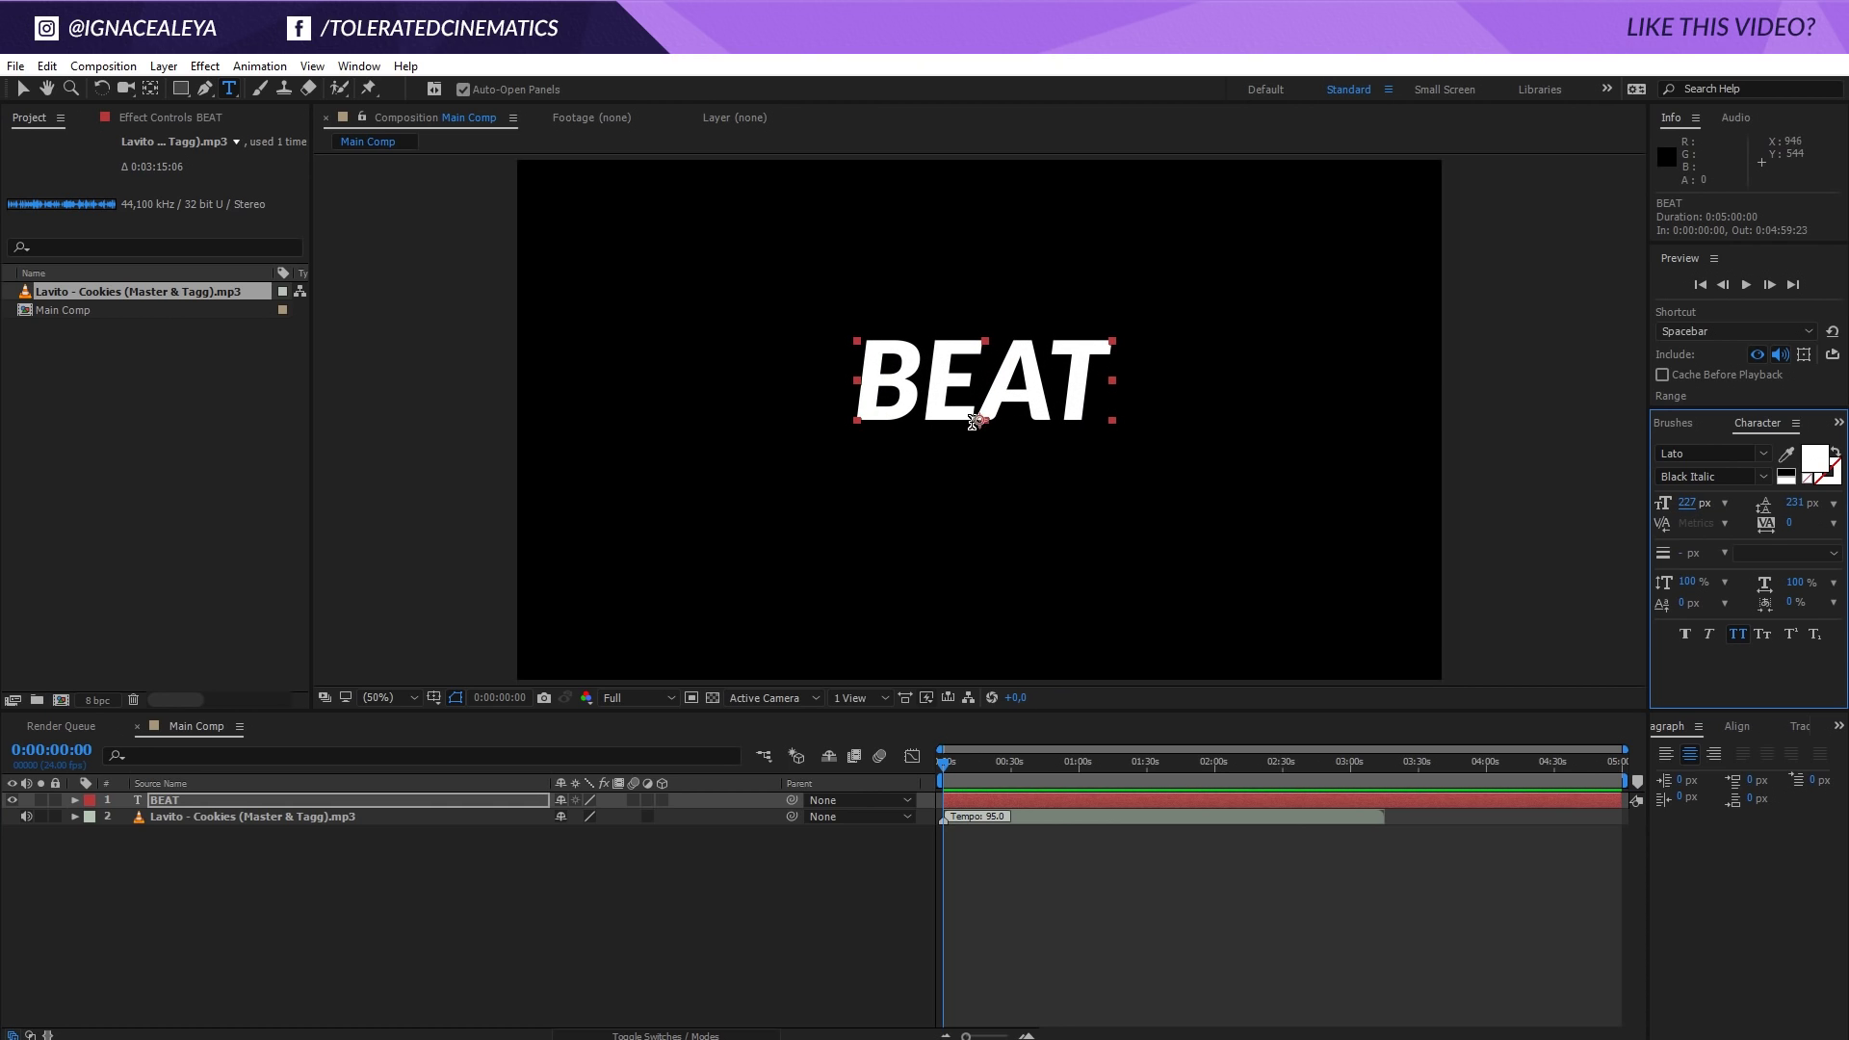
click(151, 91)
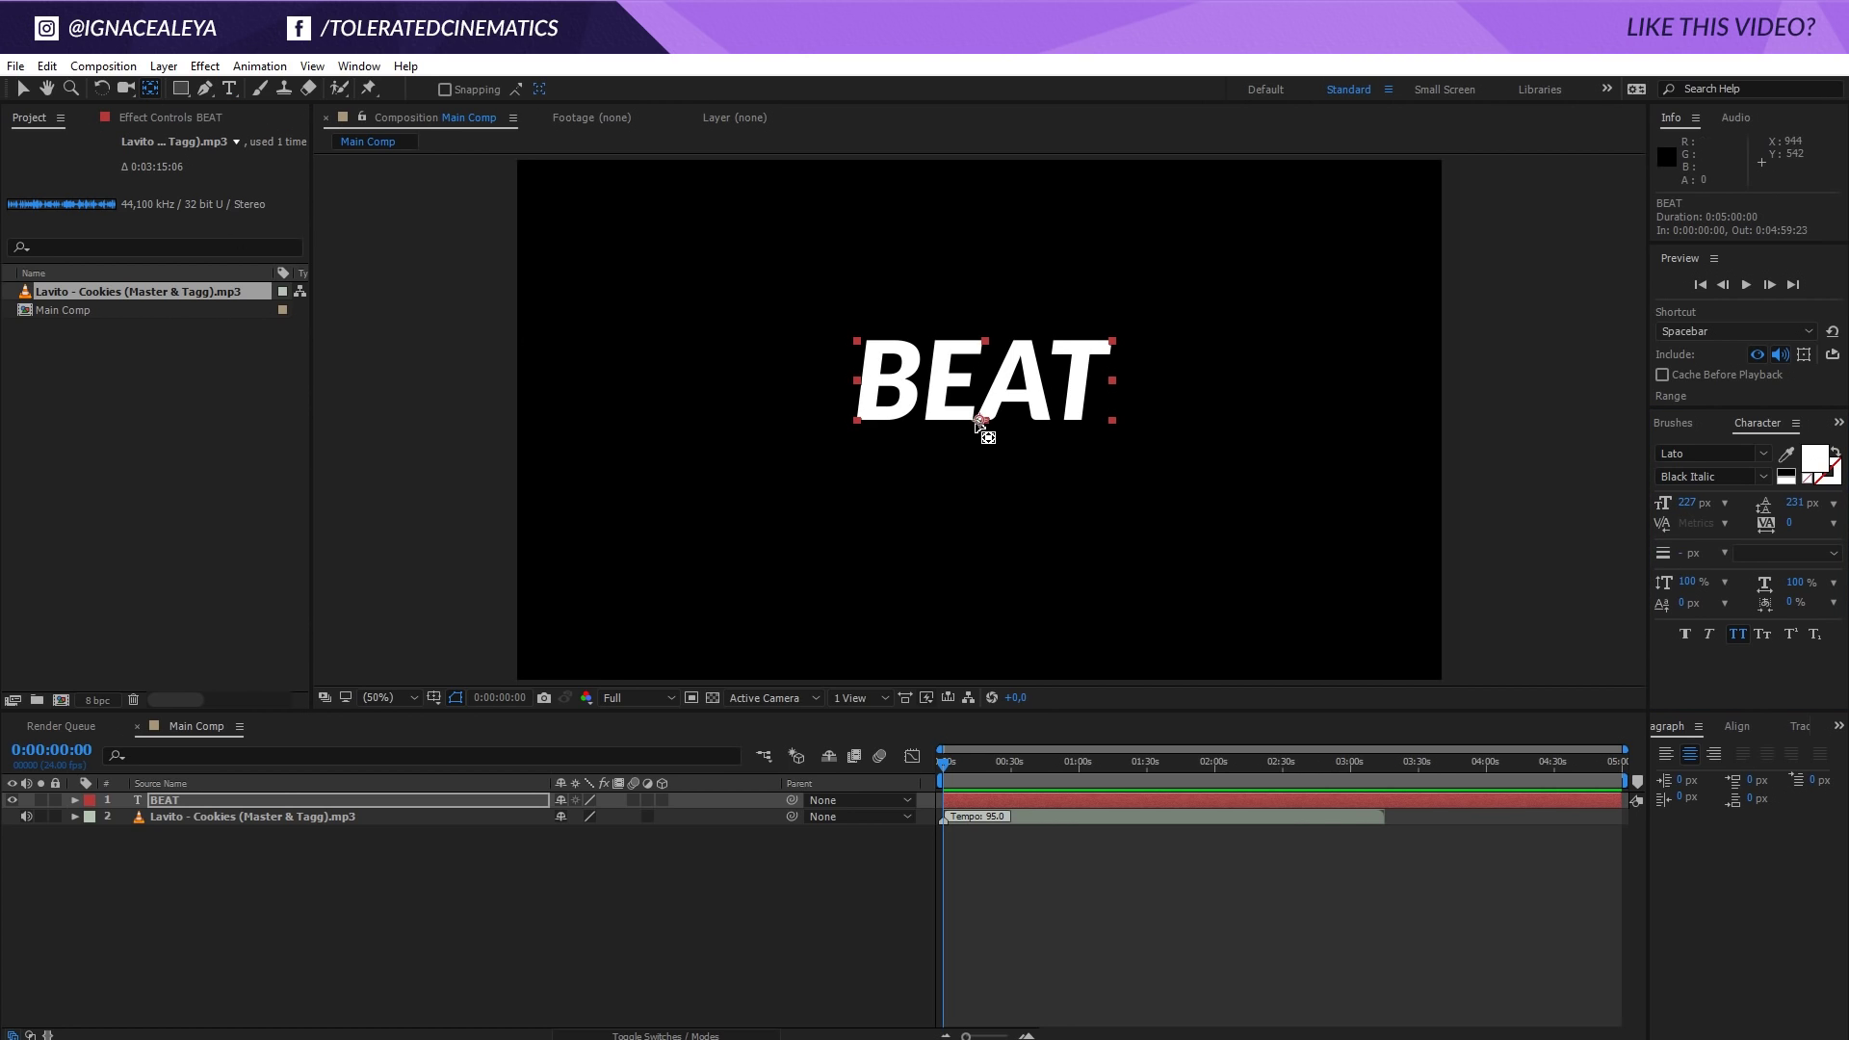
click(981, 421)
drag(981, 421, 979, 383)
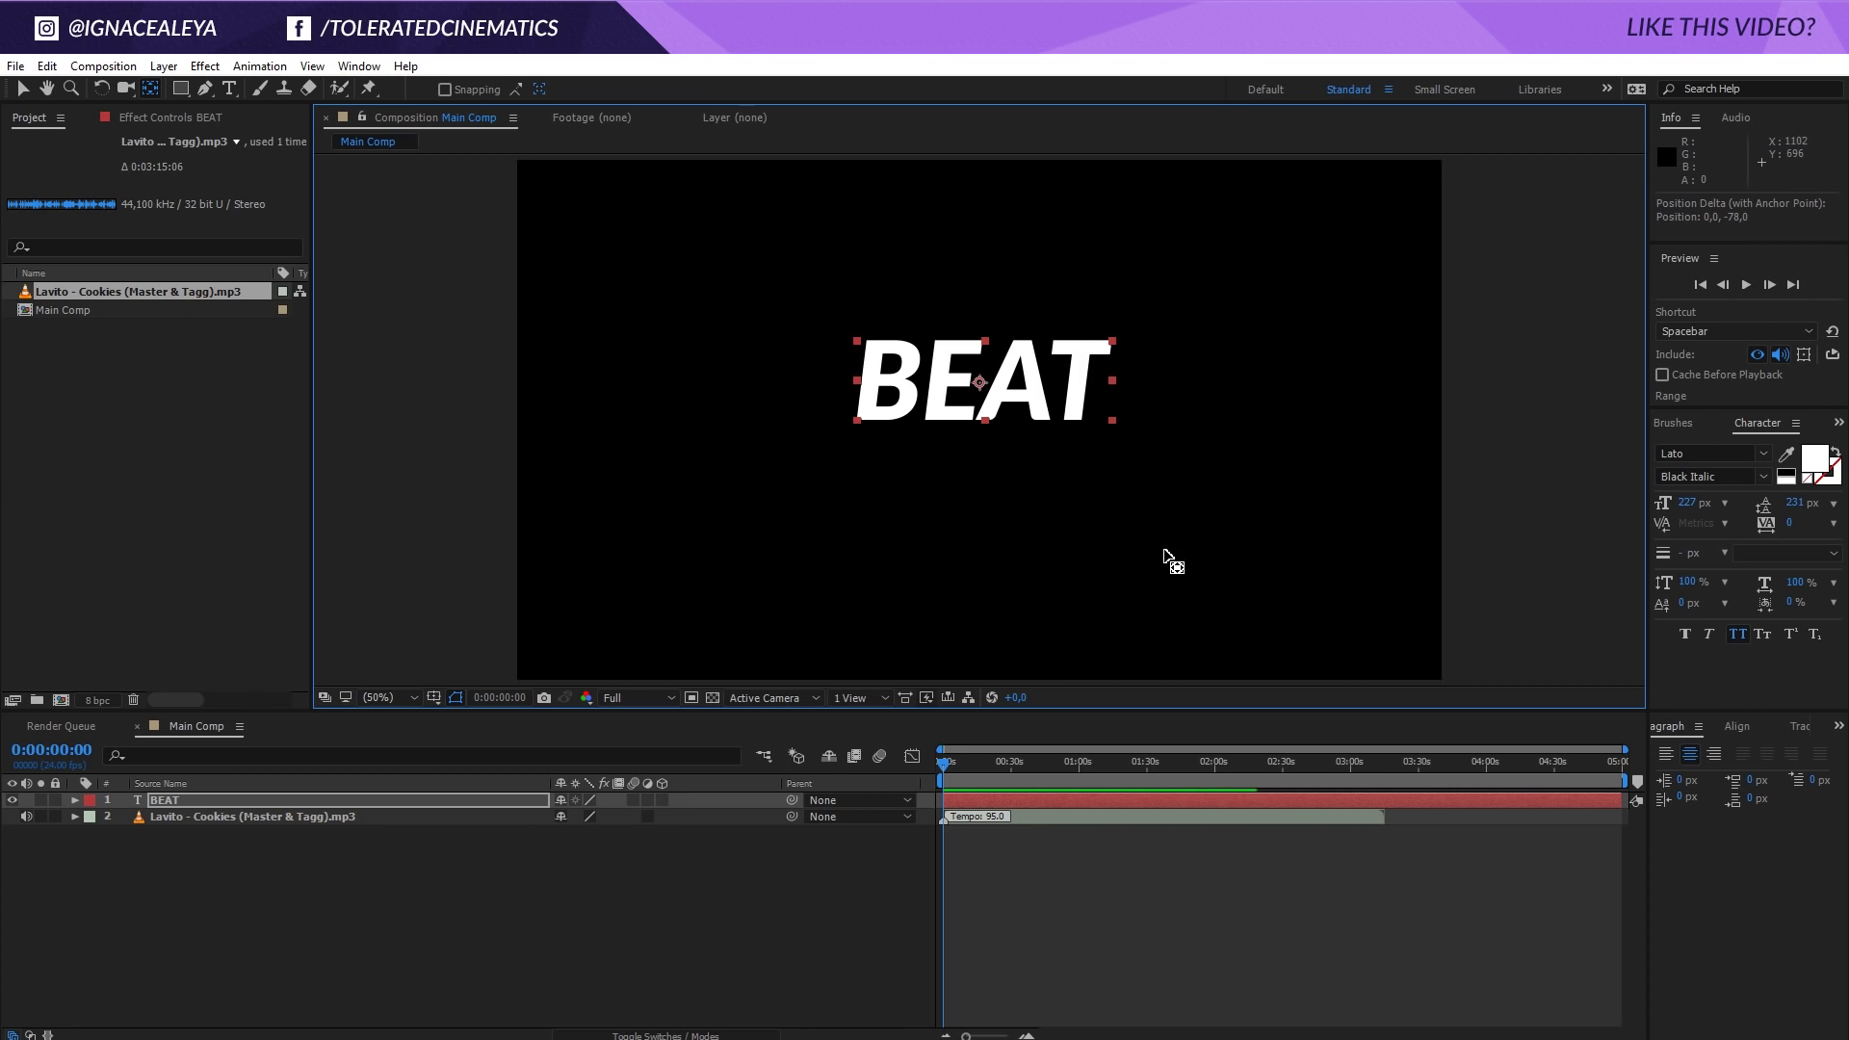
Step: Centre BEAT horizontally and vertically in the comp frame
click(1733, 730)
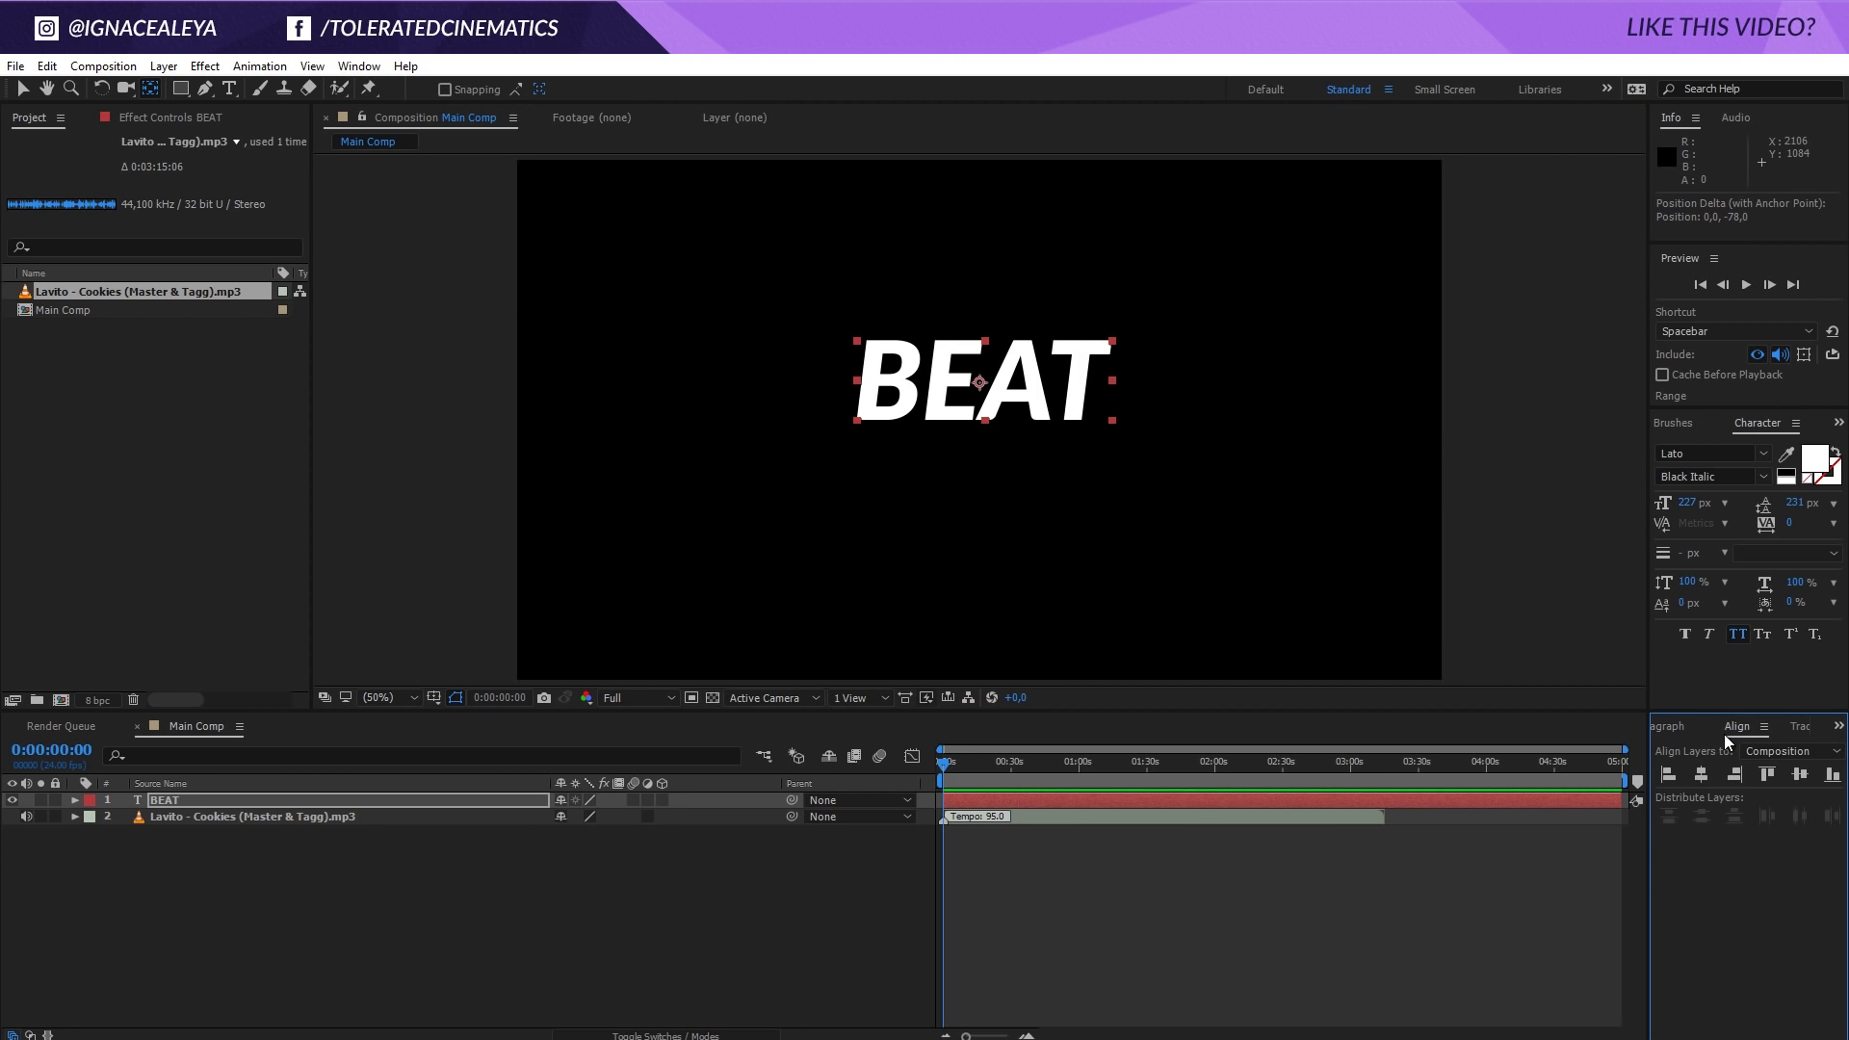
click(1700, 775)
click(1799, 775)
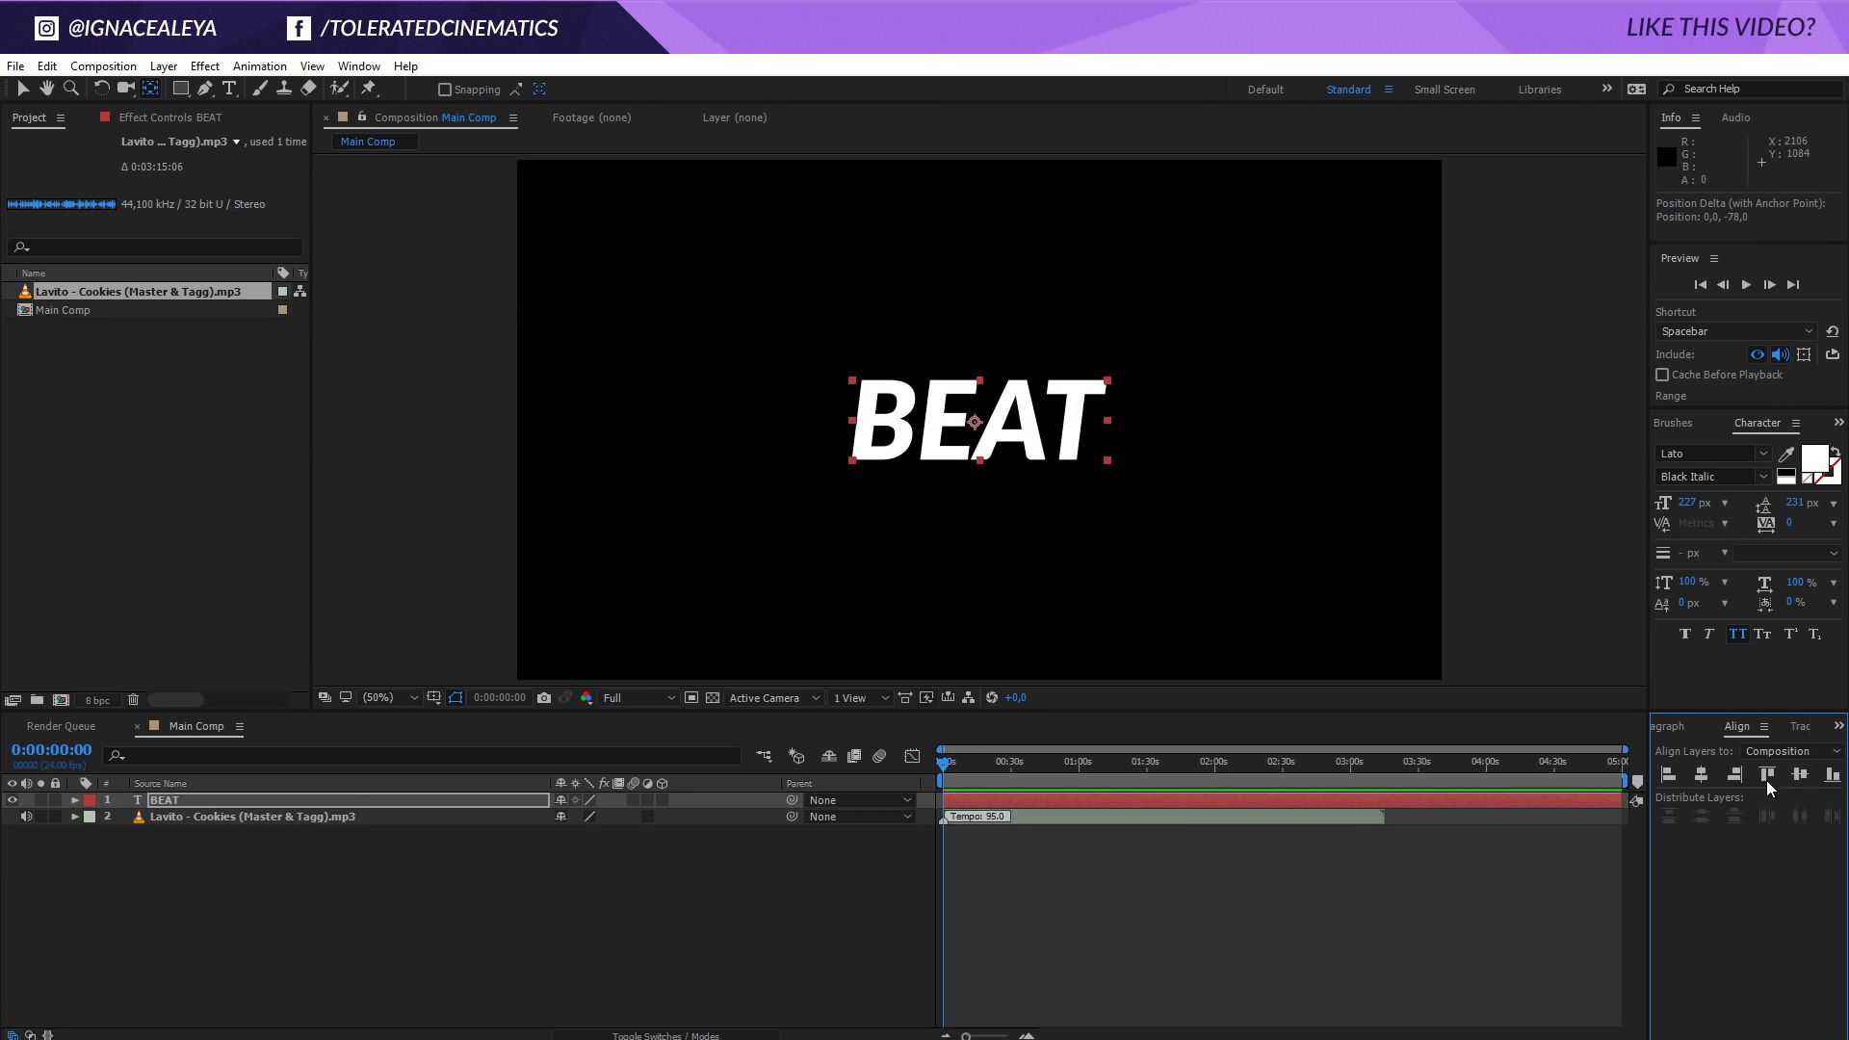
click(1270, 864)
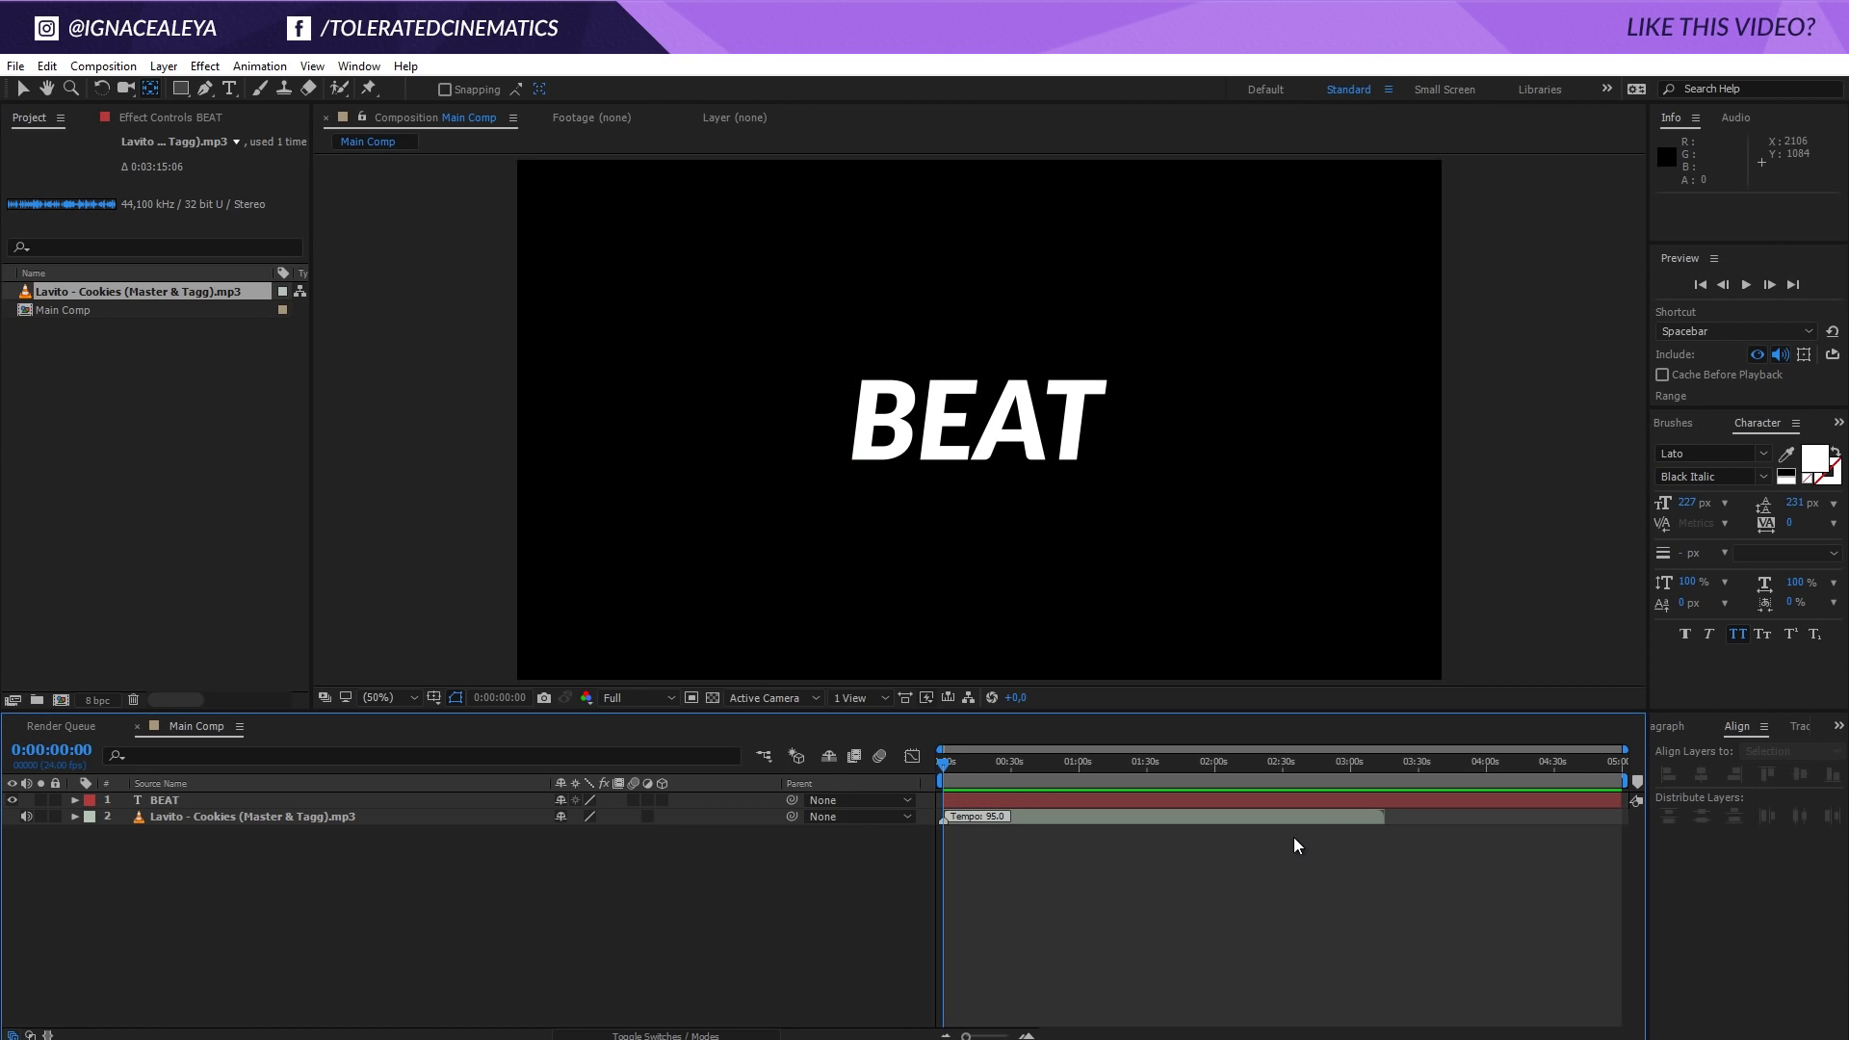
click(1021, 812)
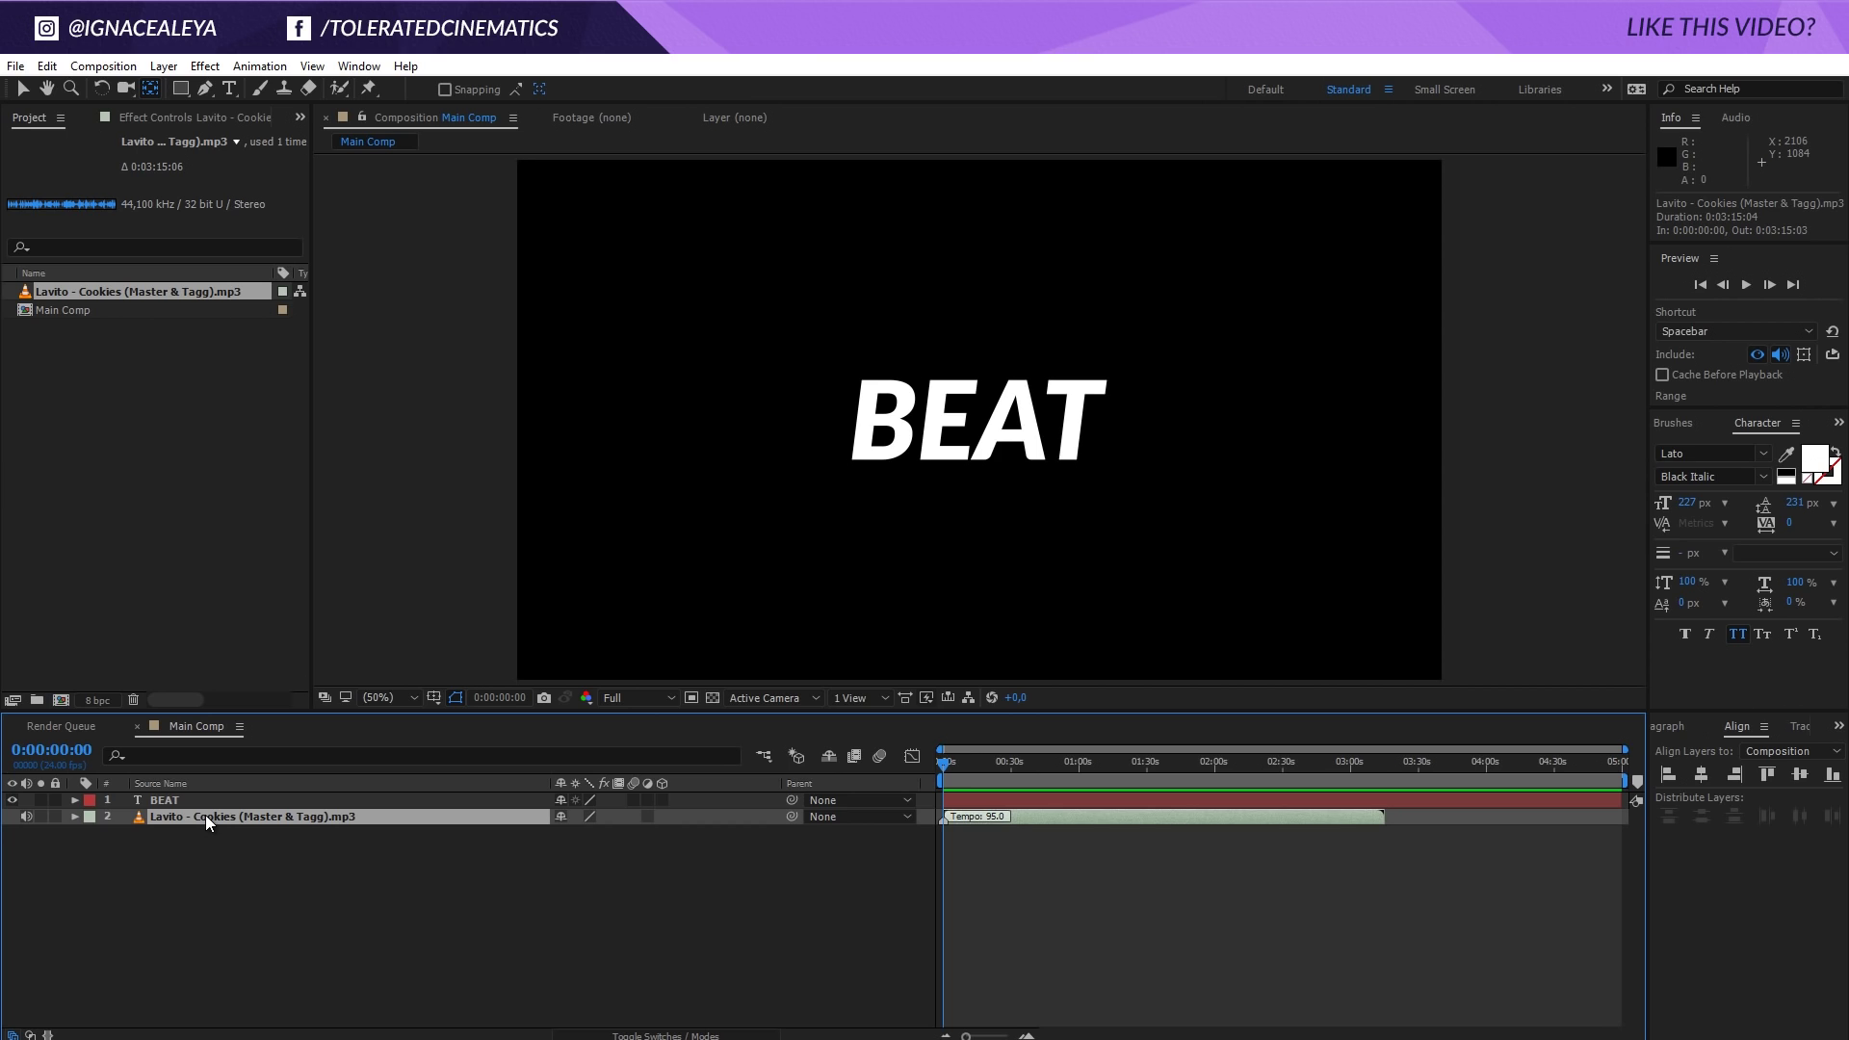
Step: Show the song's waveform and trim the comp to end where the song ends, around 3:15
key(l)
key(l)
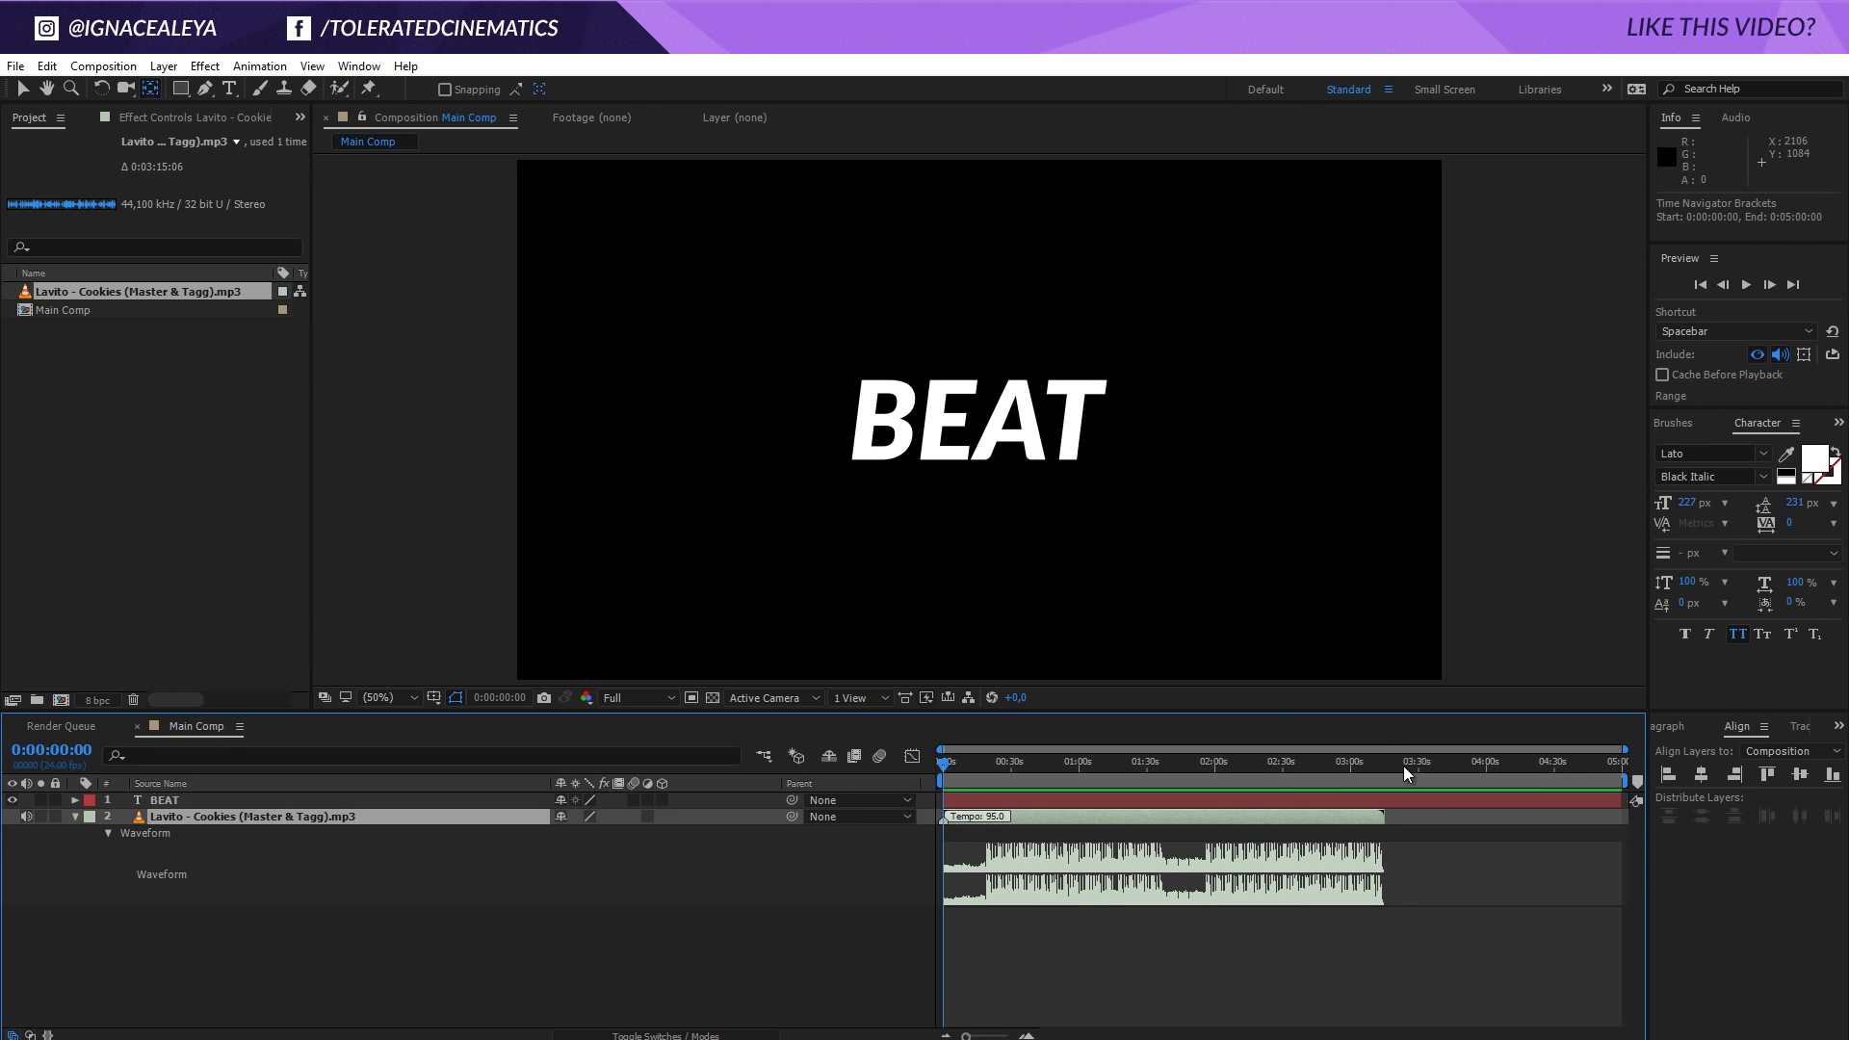
drag(1406, 768, 1375, 766)
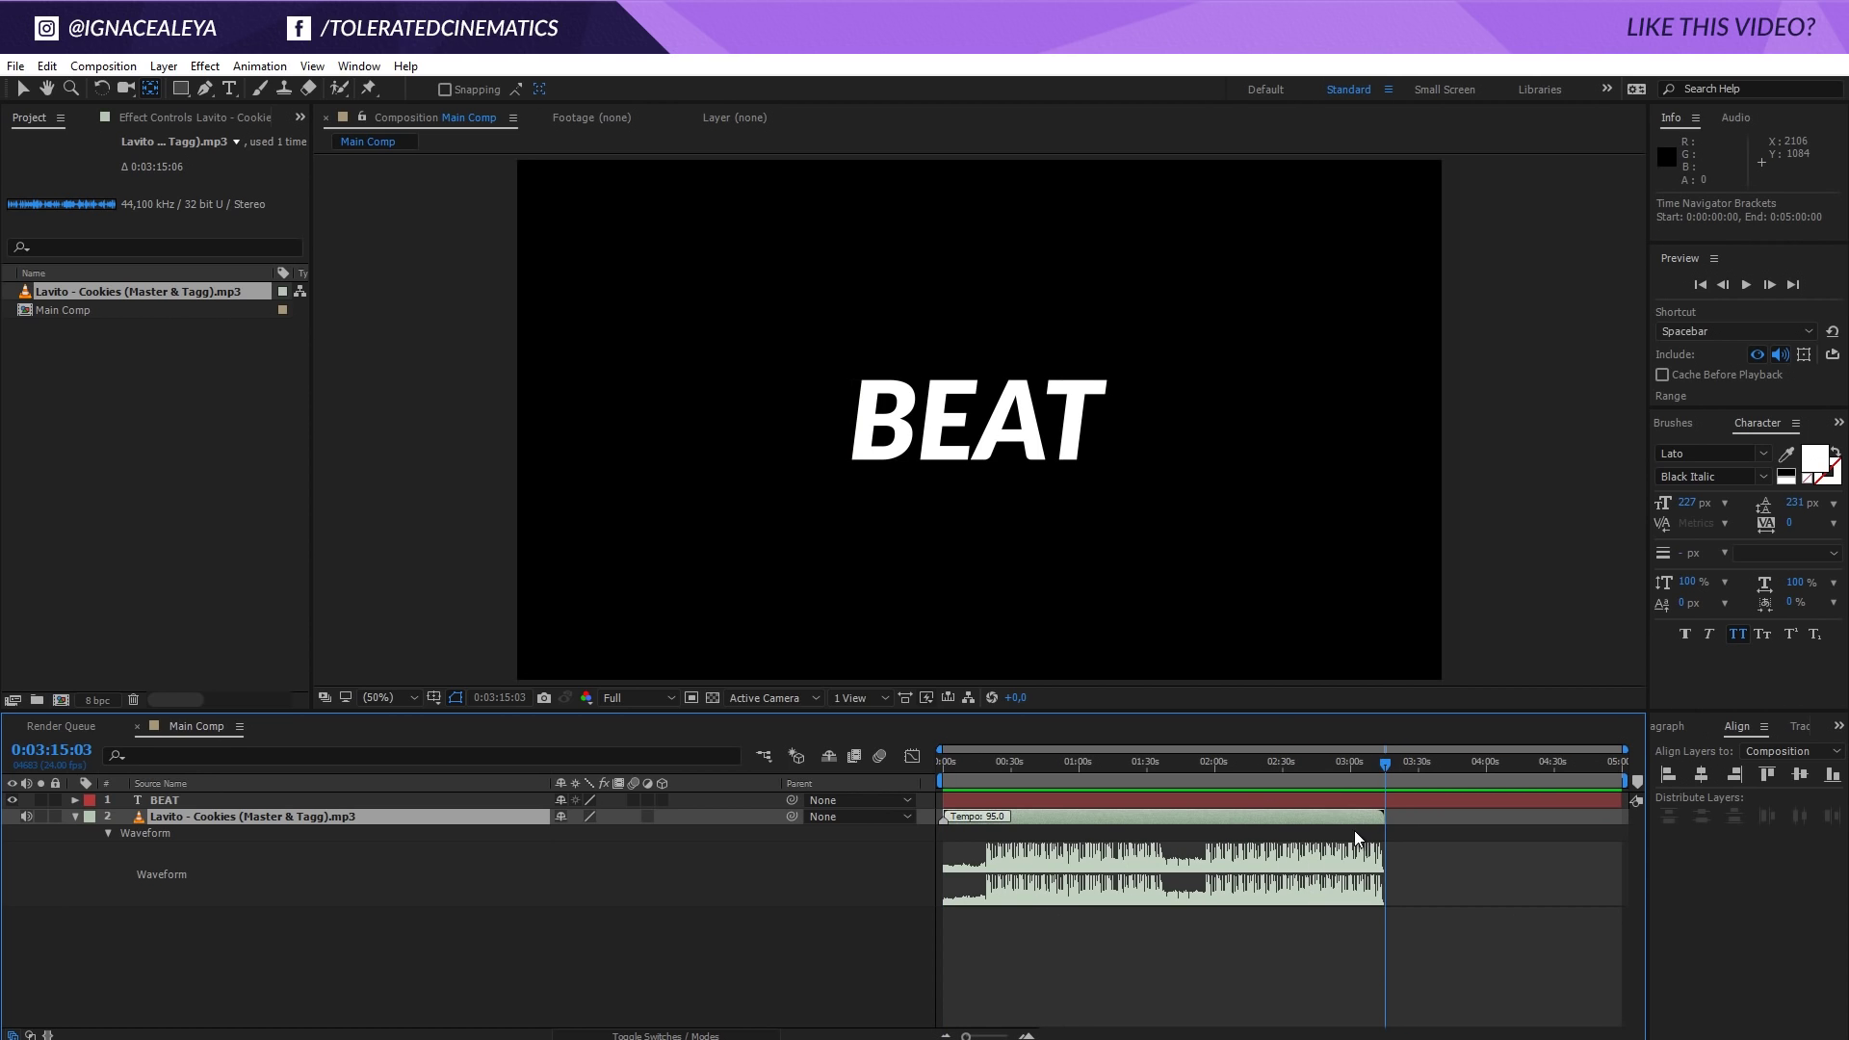
key(n)
right_click(1365, 778)
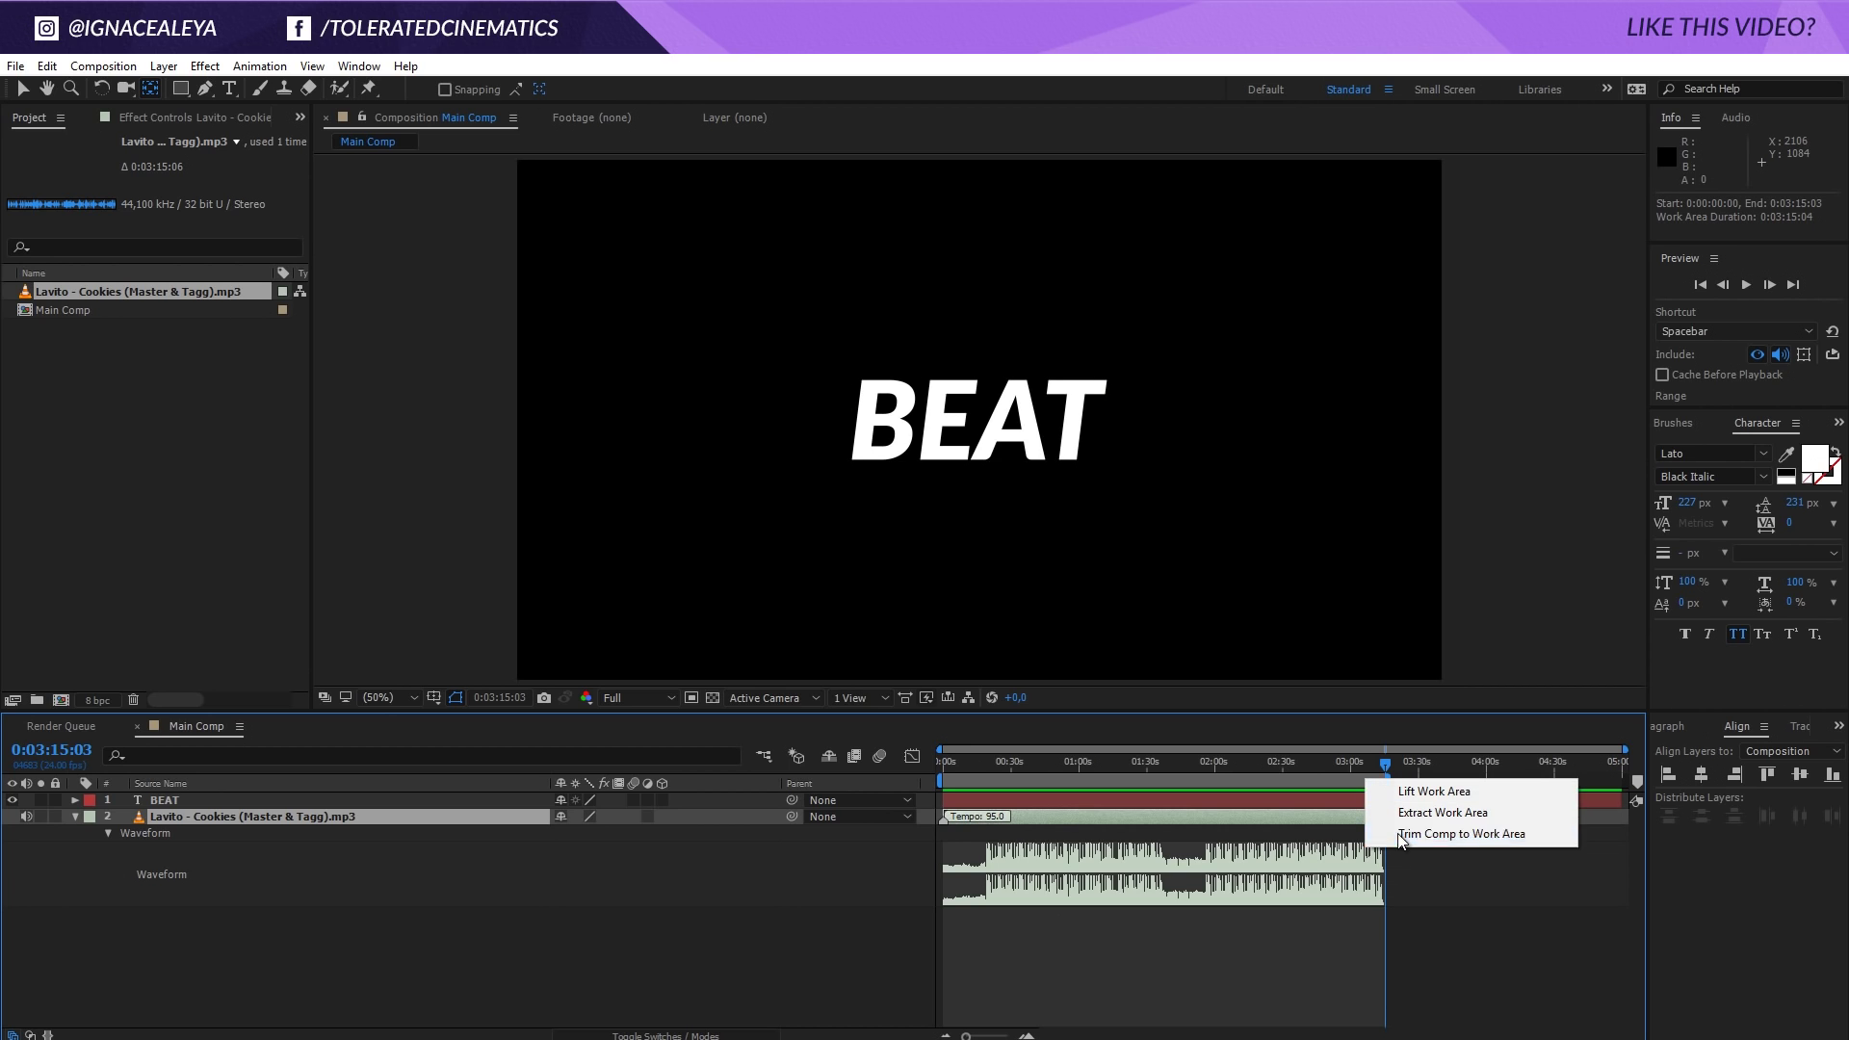
click(1445, 834)
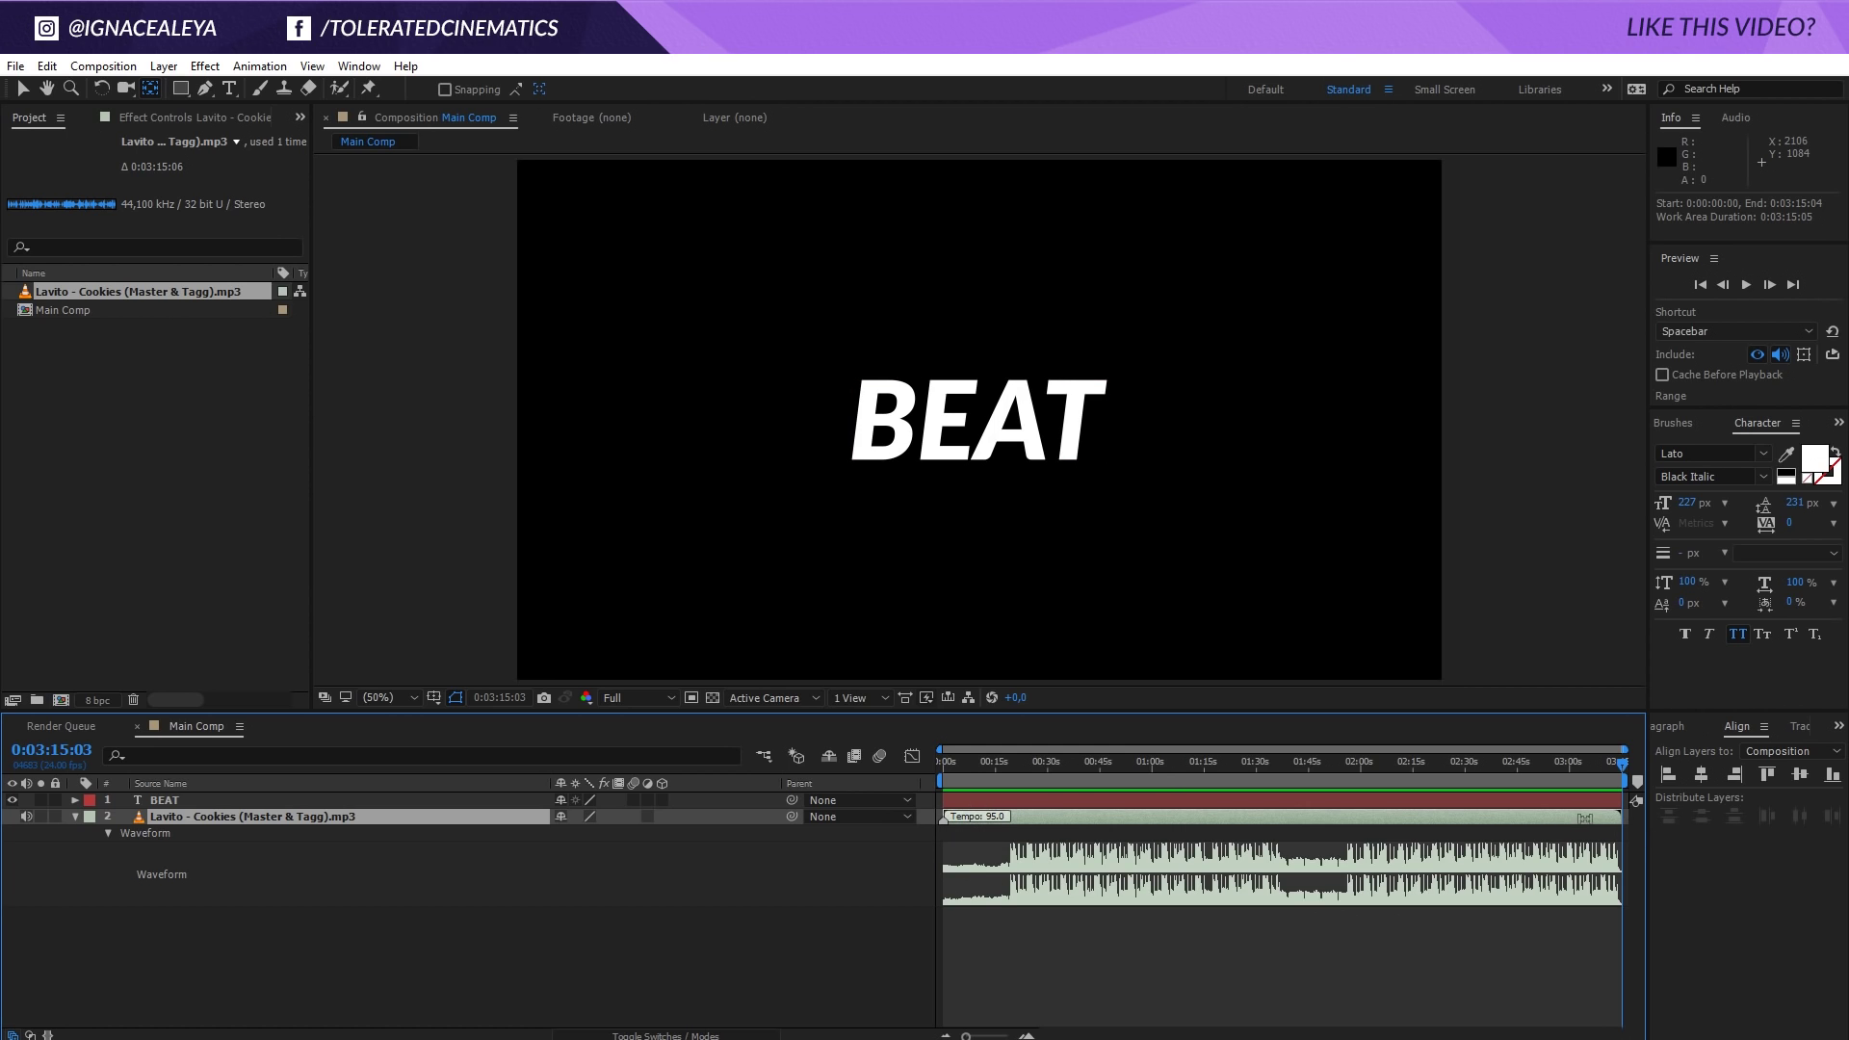
Step: Return the current time to about 0:08, select BEAT, and zoom the timeline in
drag(1541, 760, 974, 792)
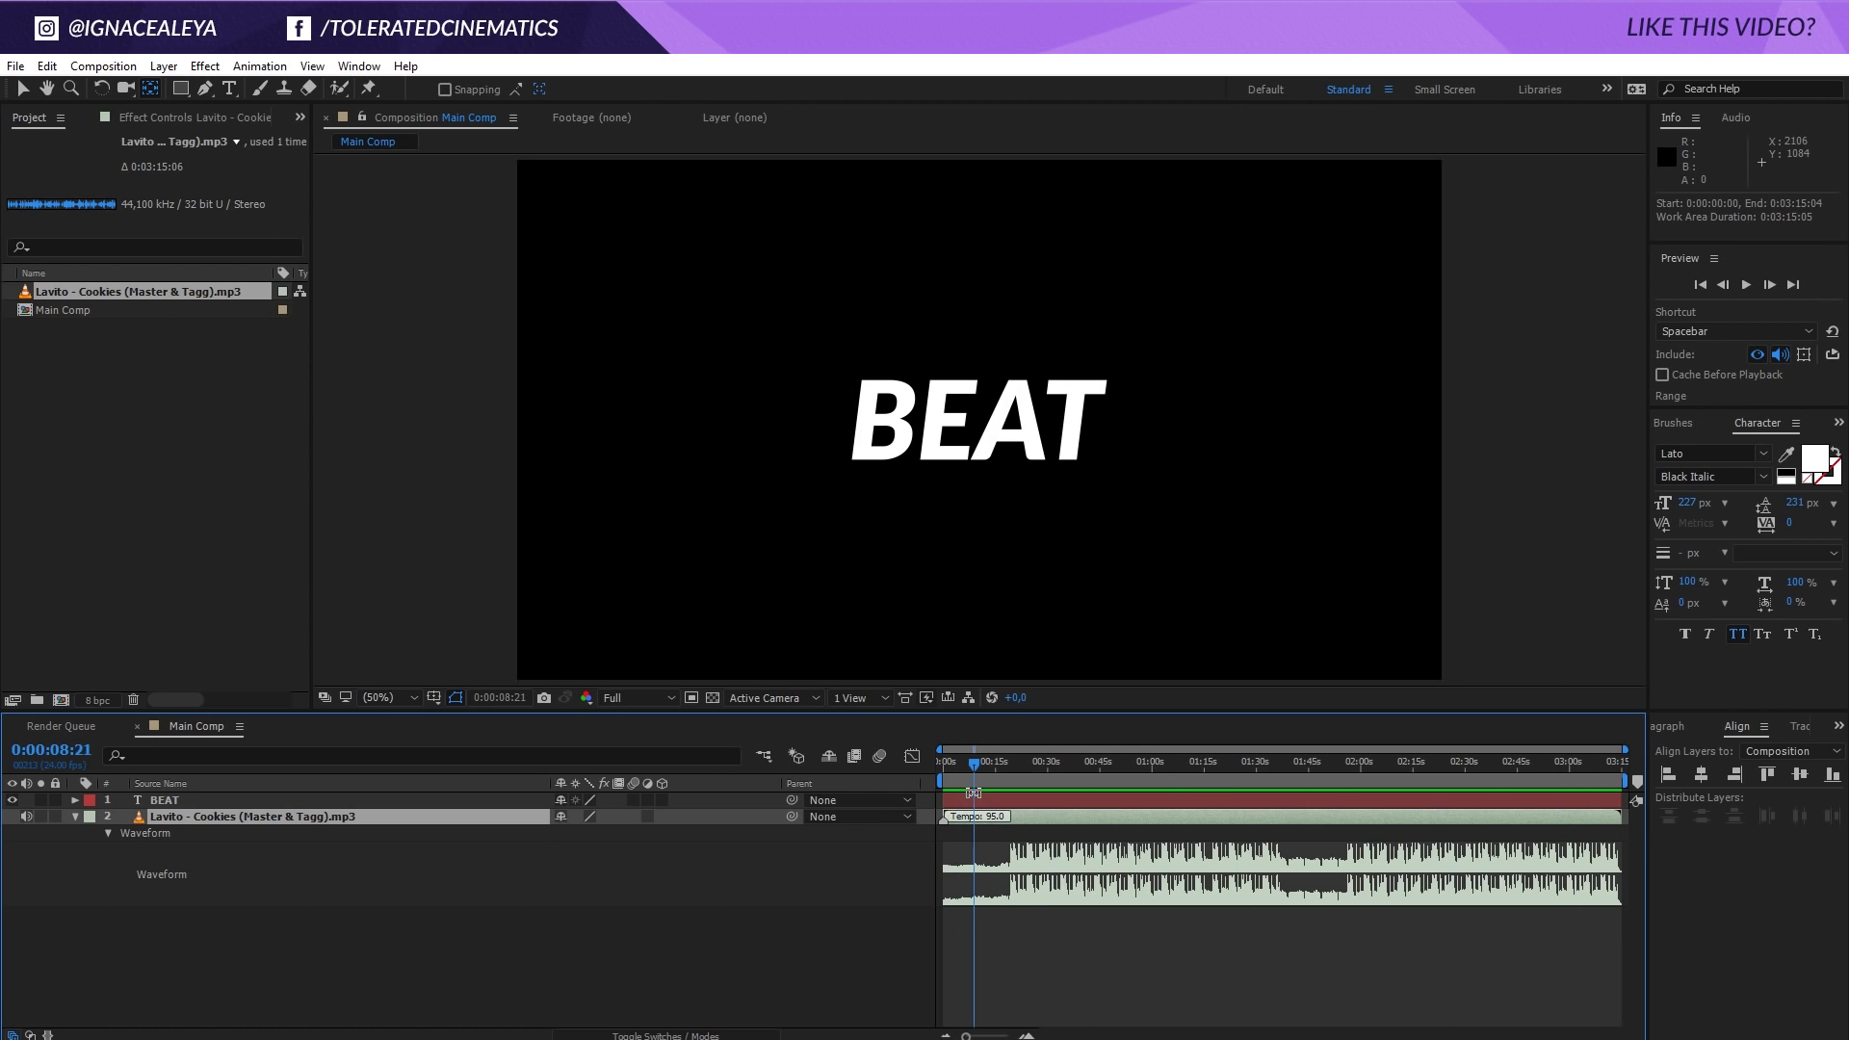
click(431, 800)
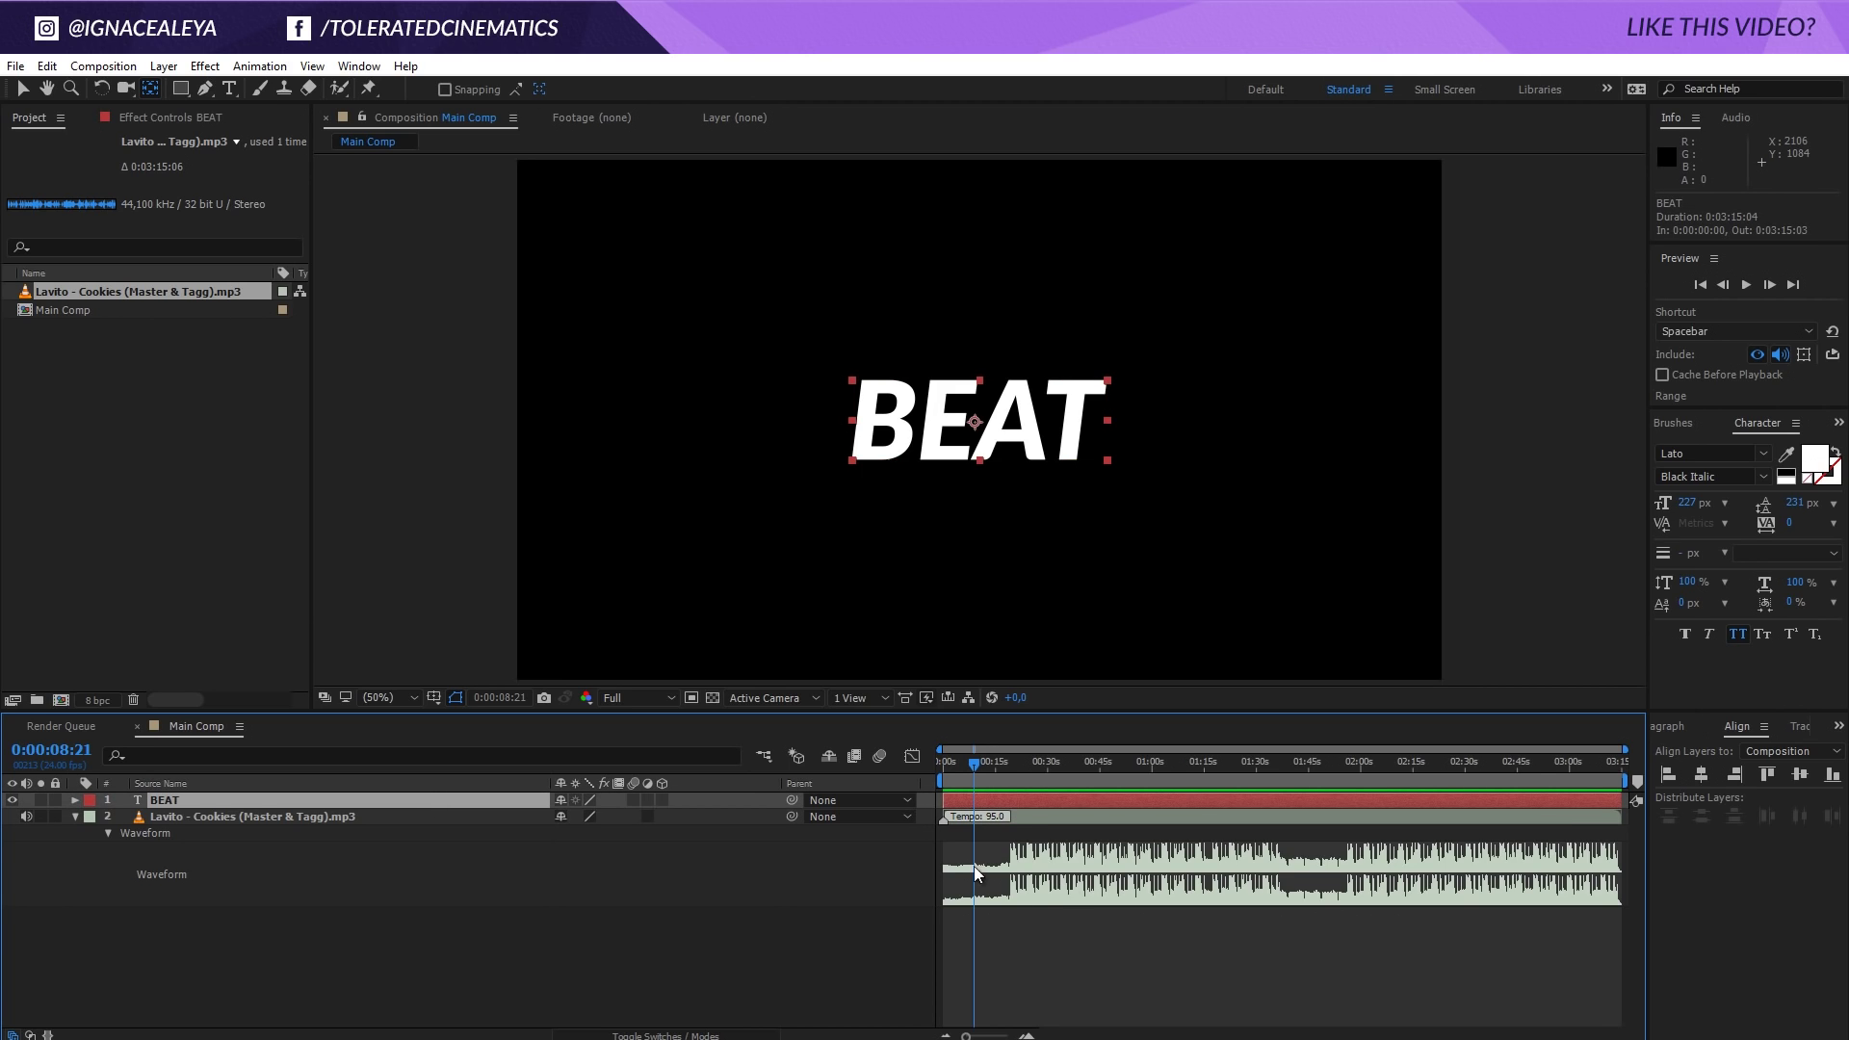
click(1026, 1035)
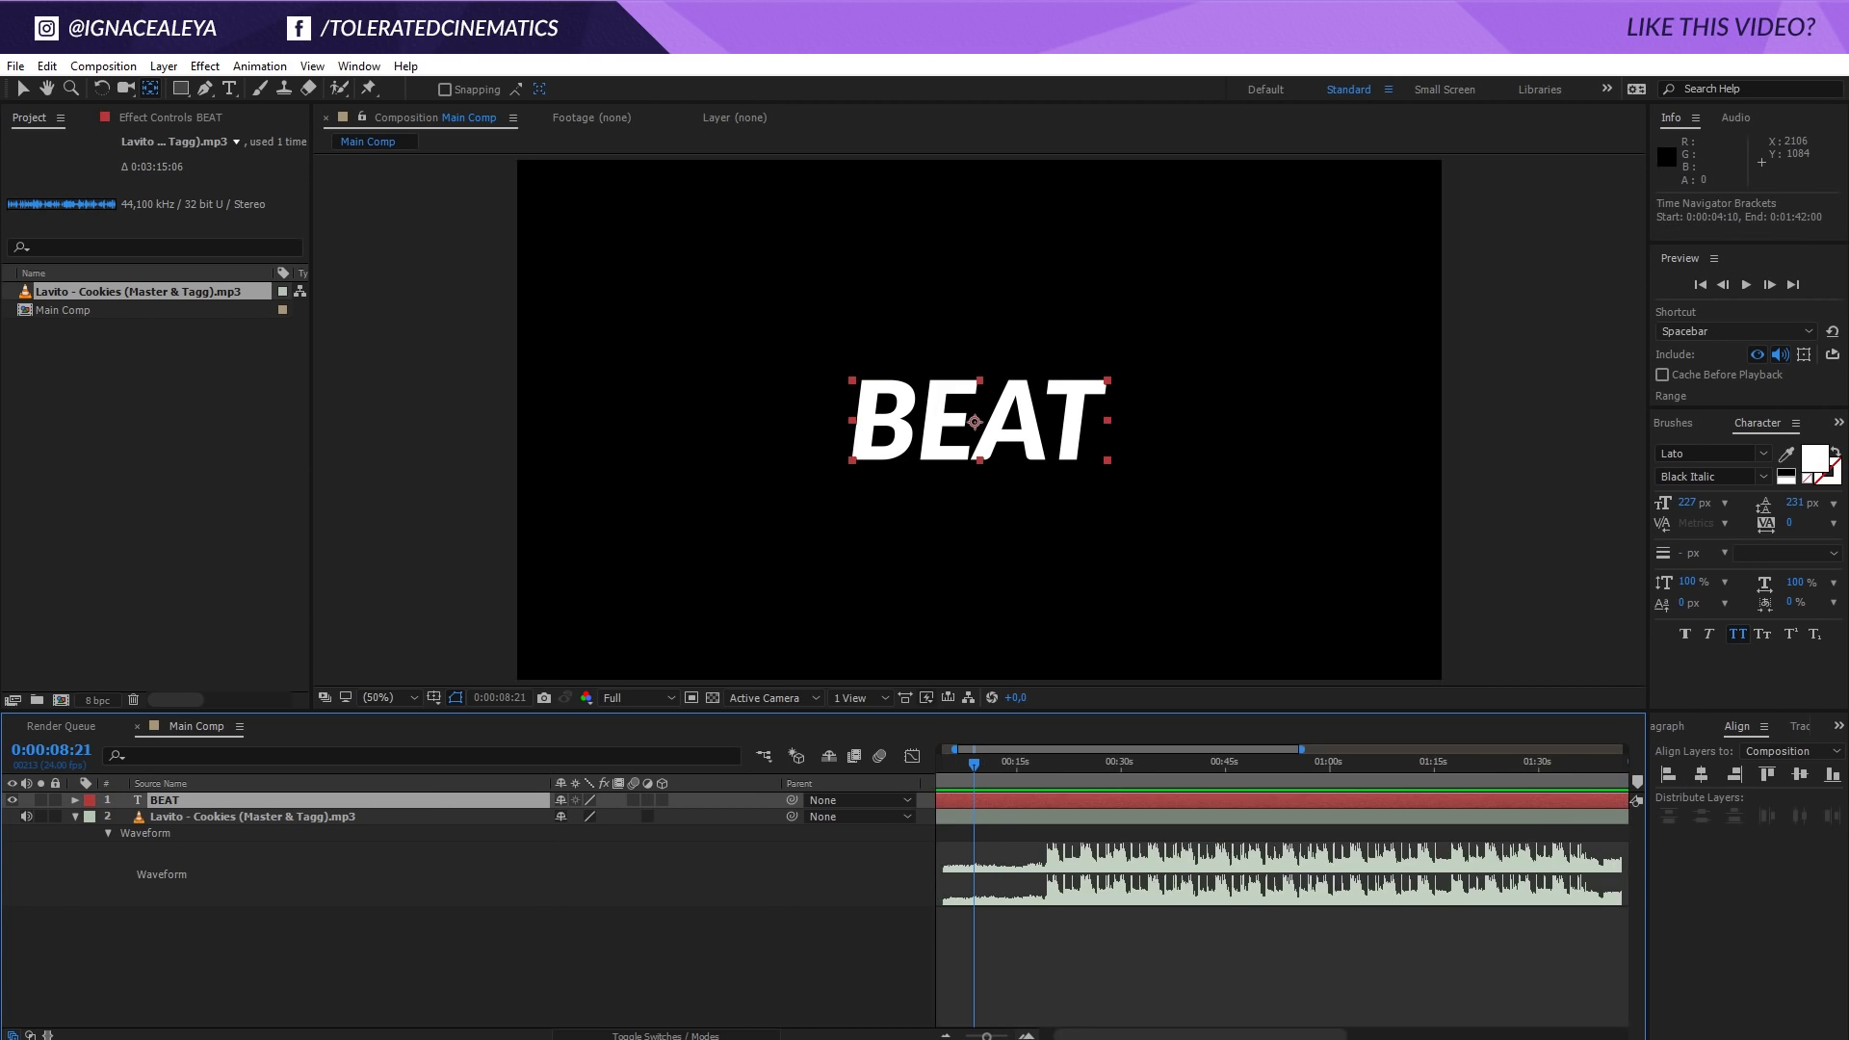
click(1028, 1035)
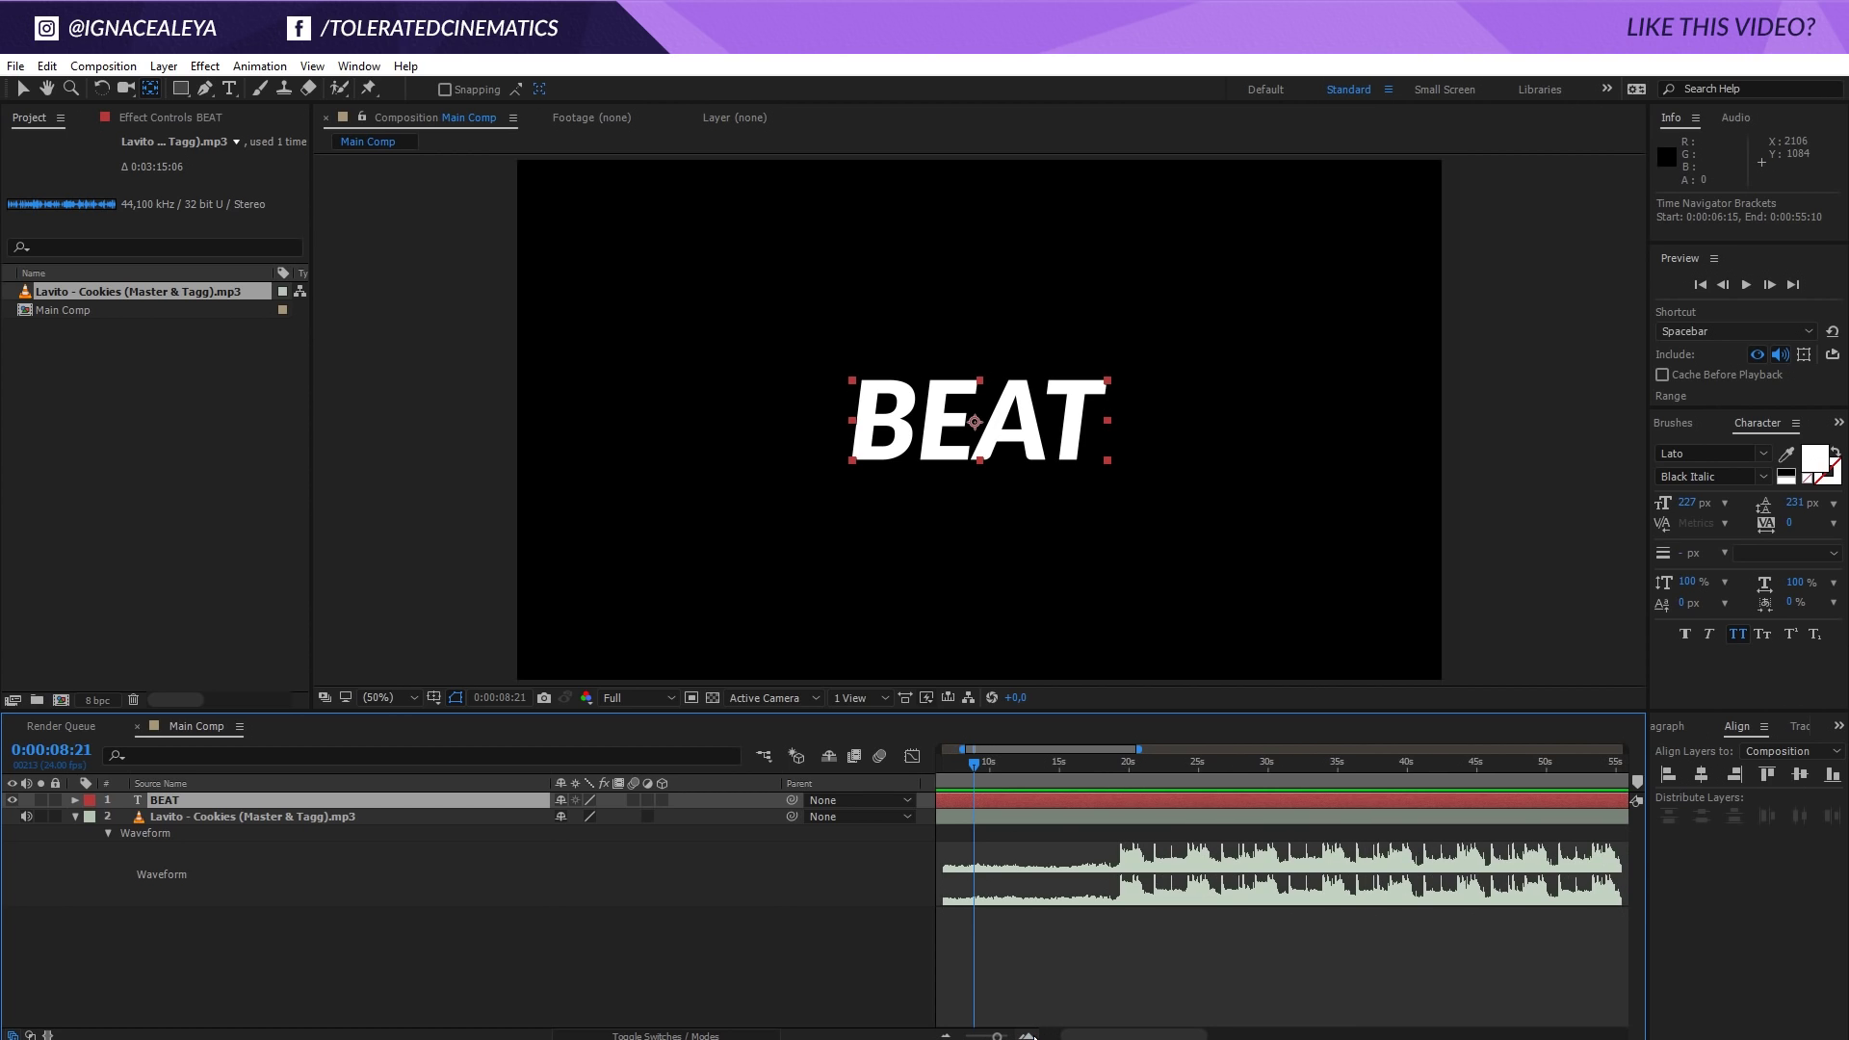
Step: Find Bass & Treble by searching 'bass', apply it to the song layer, and set Bass to 100
click(1142, 826)
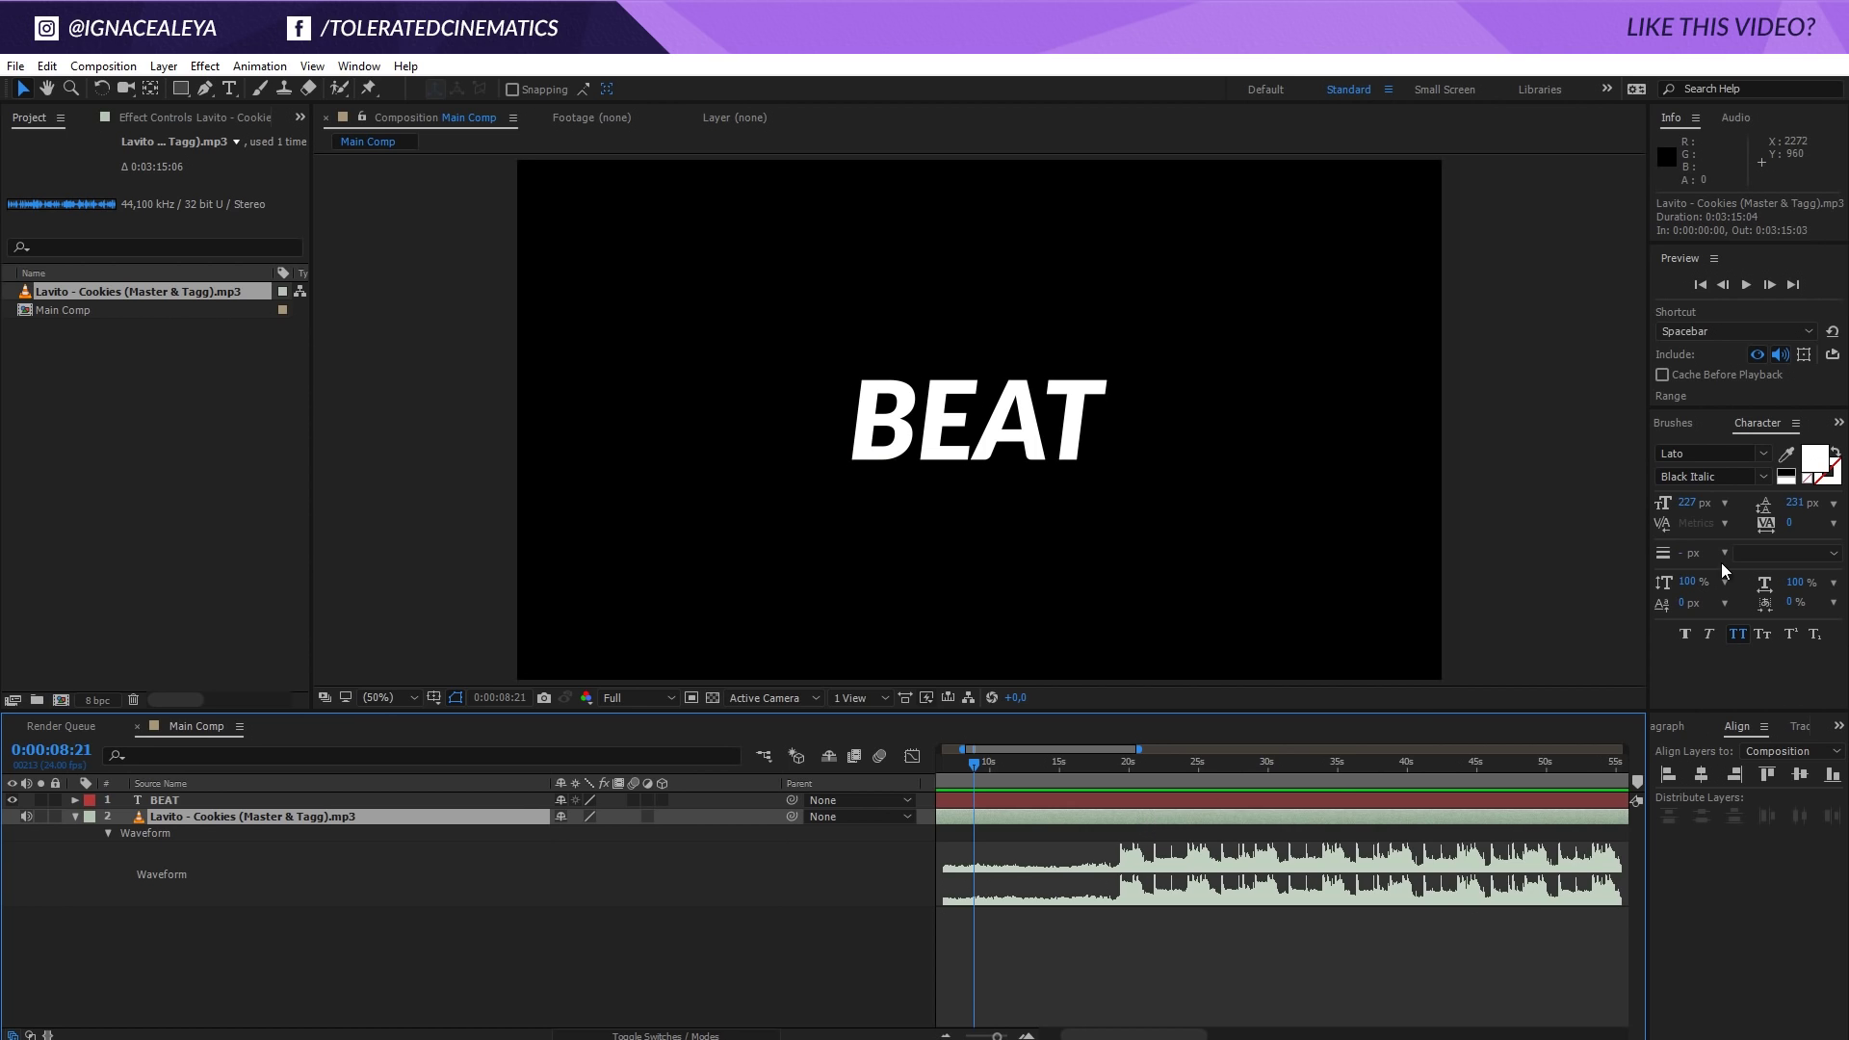
click(1677, 435)
click(1677, 438)
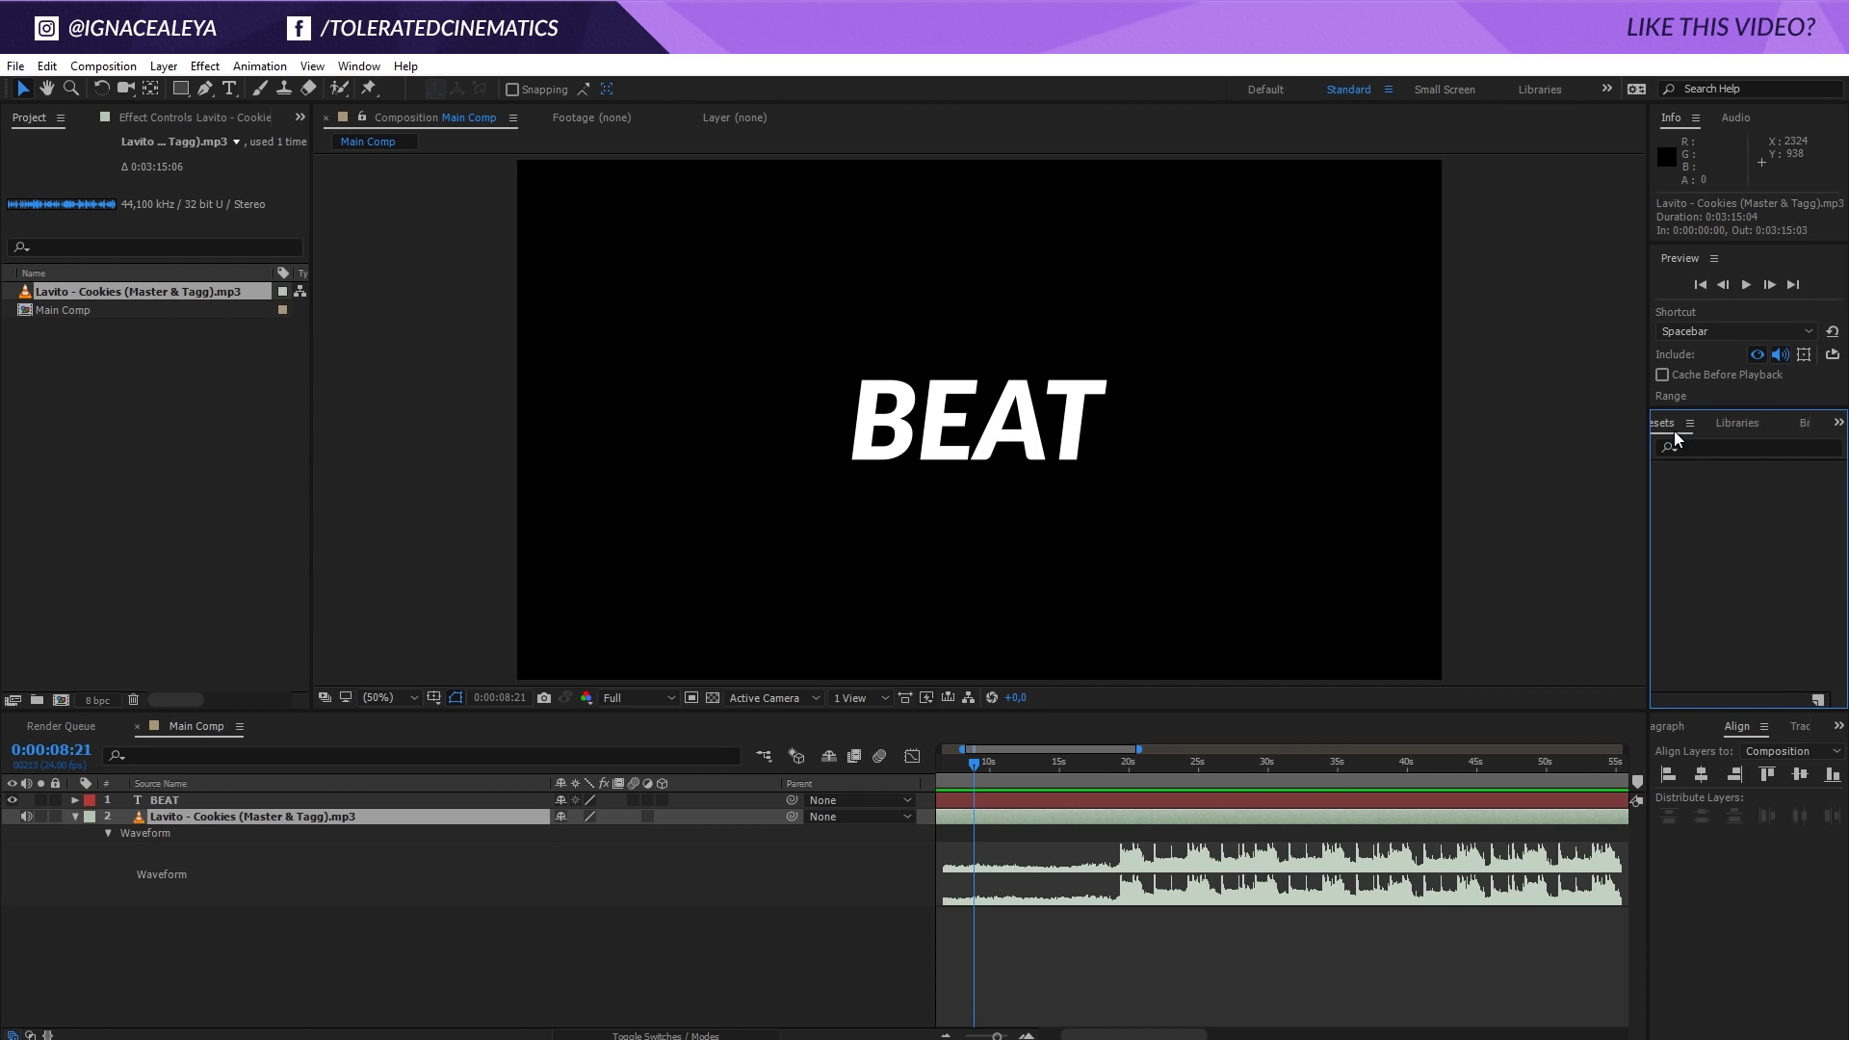
click(1709, 447)
text(bass)
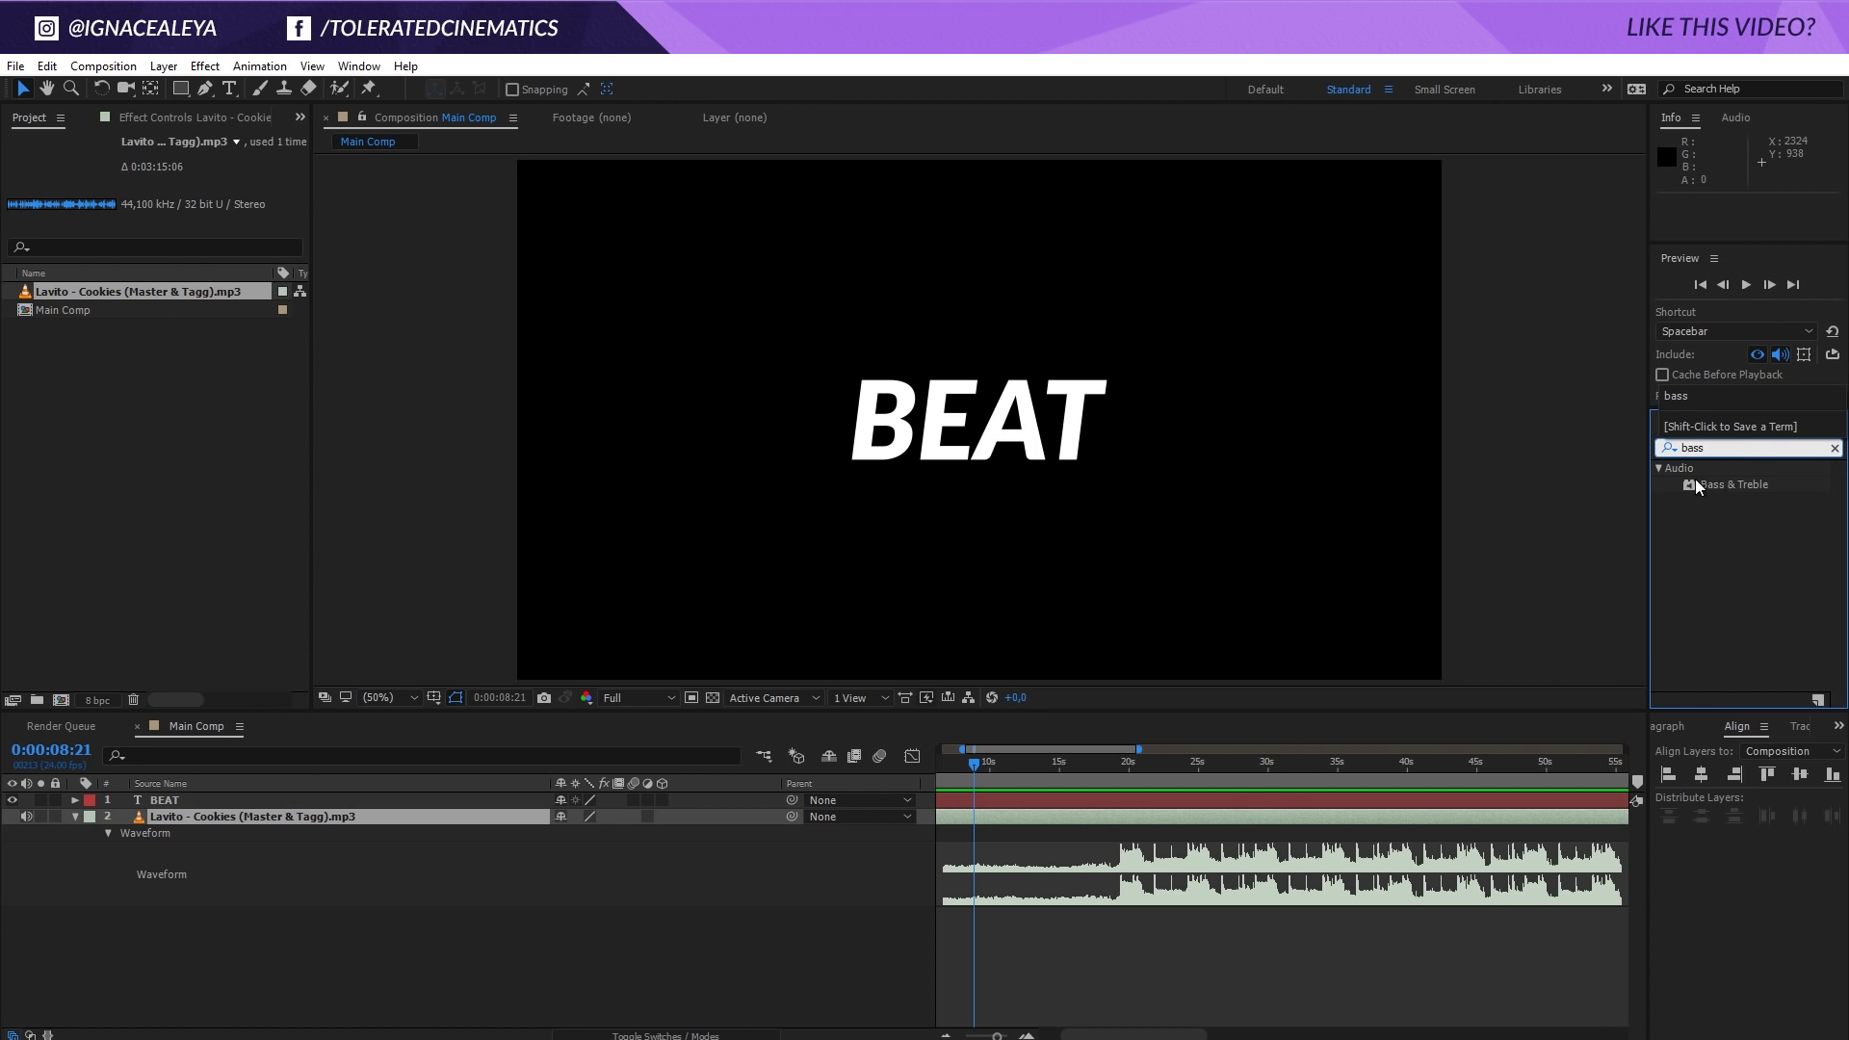
drag(1696, 486, 1209, 819)
drag(181, 174, 1216, 197)
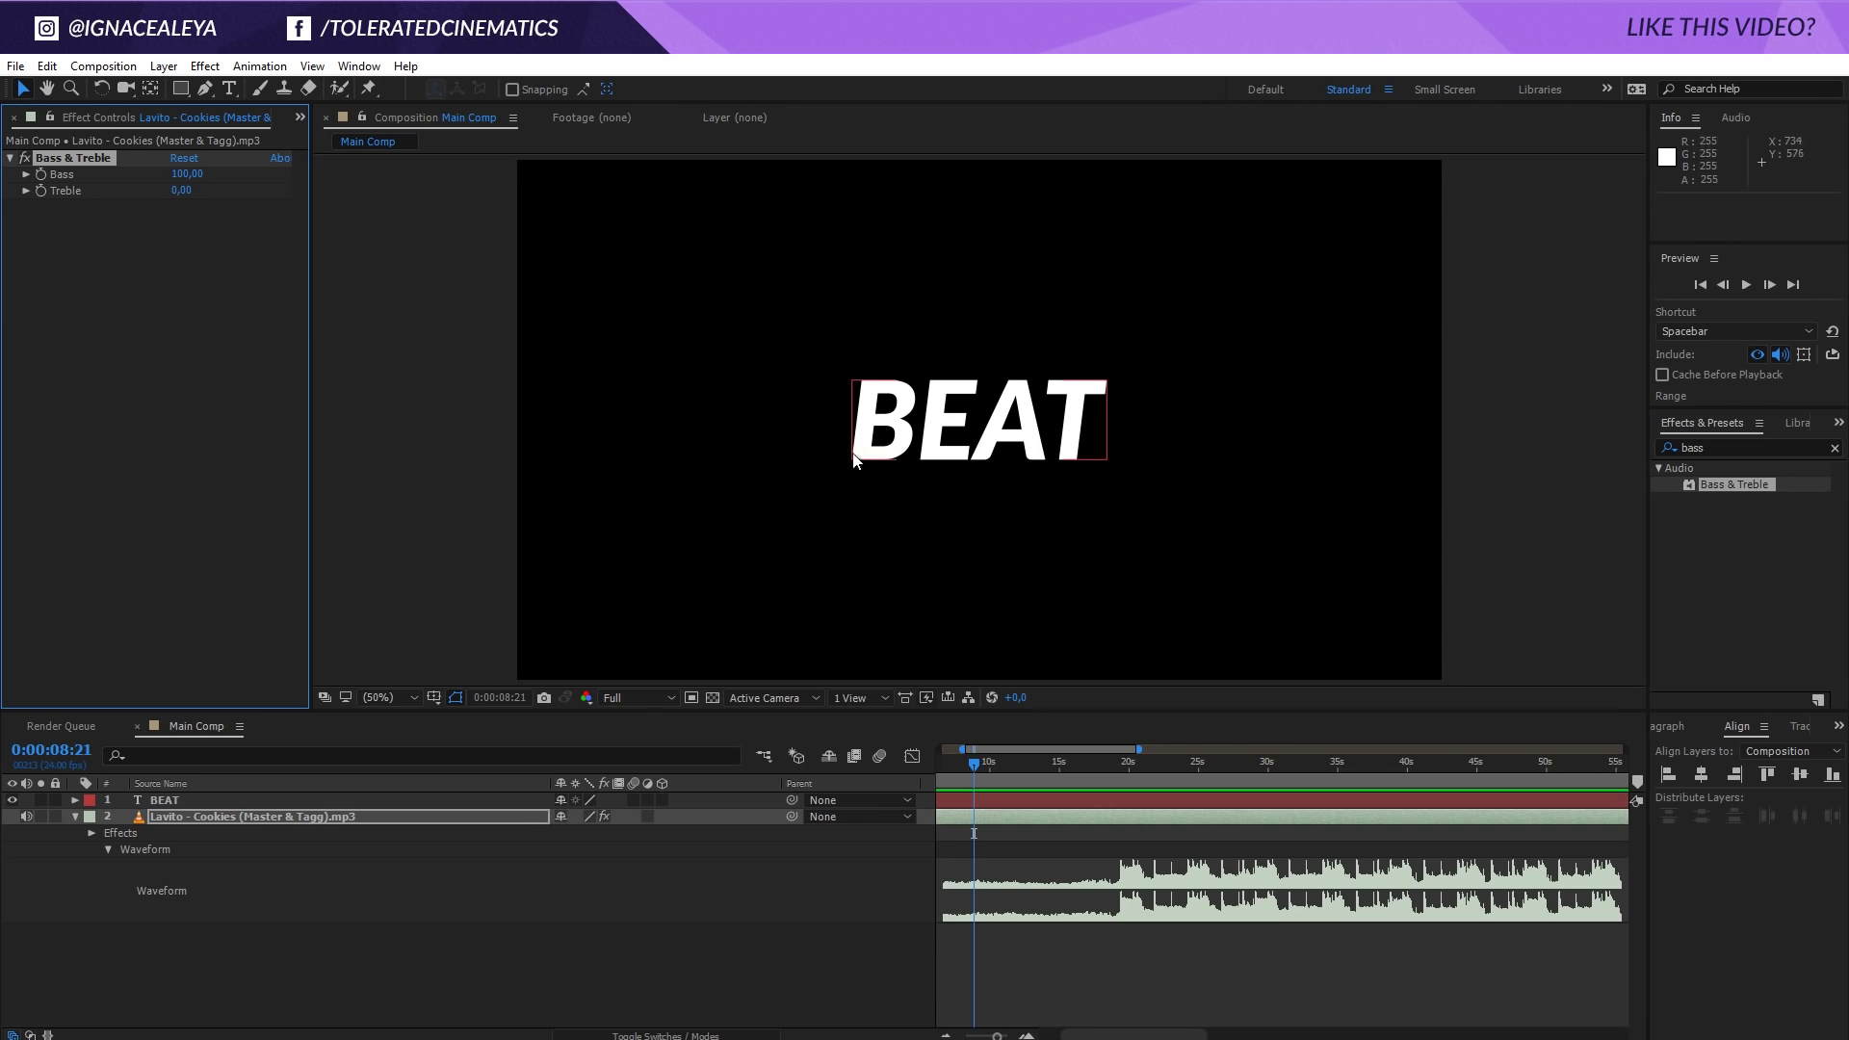
click(294, 820)
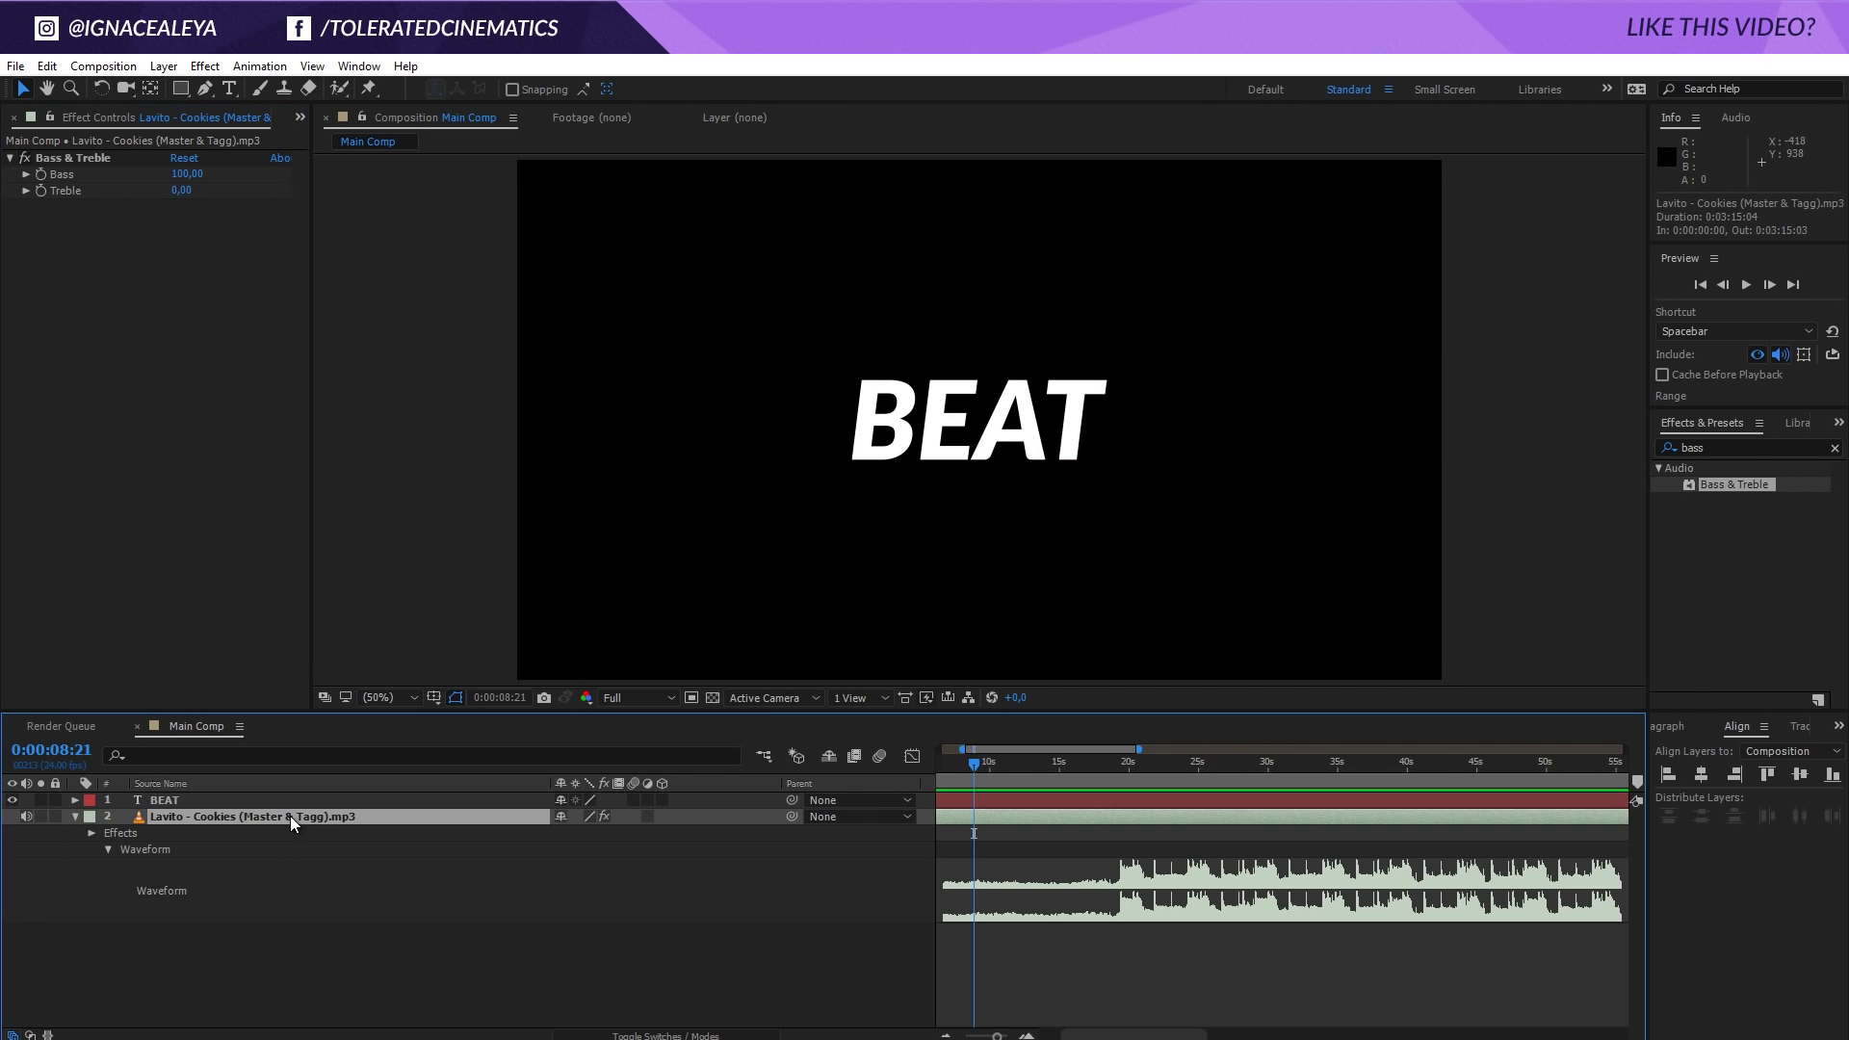
Step: Convert the song's audio to keyframes, creating an Audio Amplitude layer with channel sliders
right_click(230, 820)
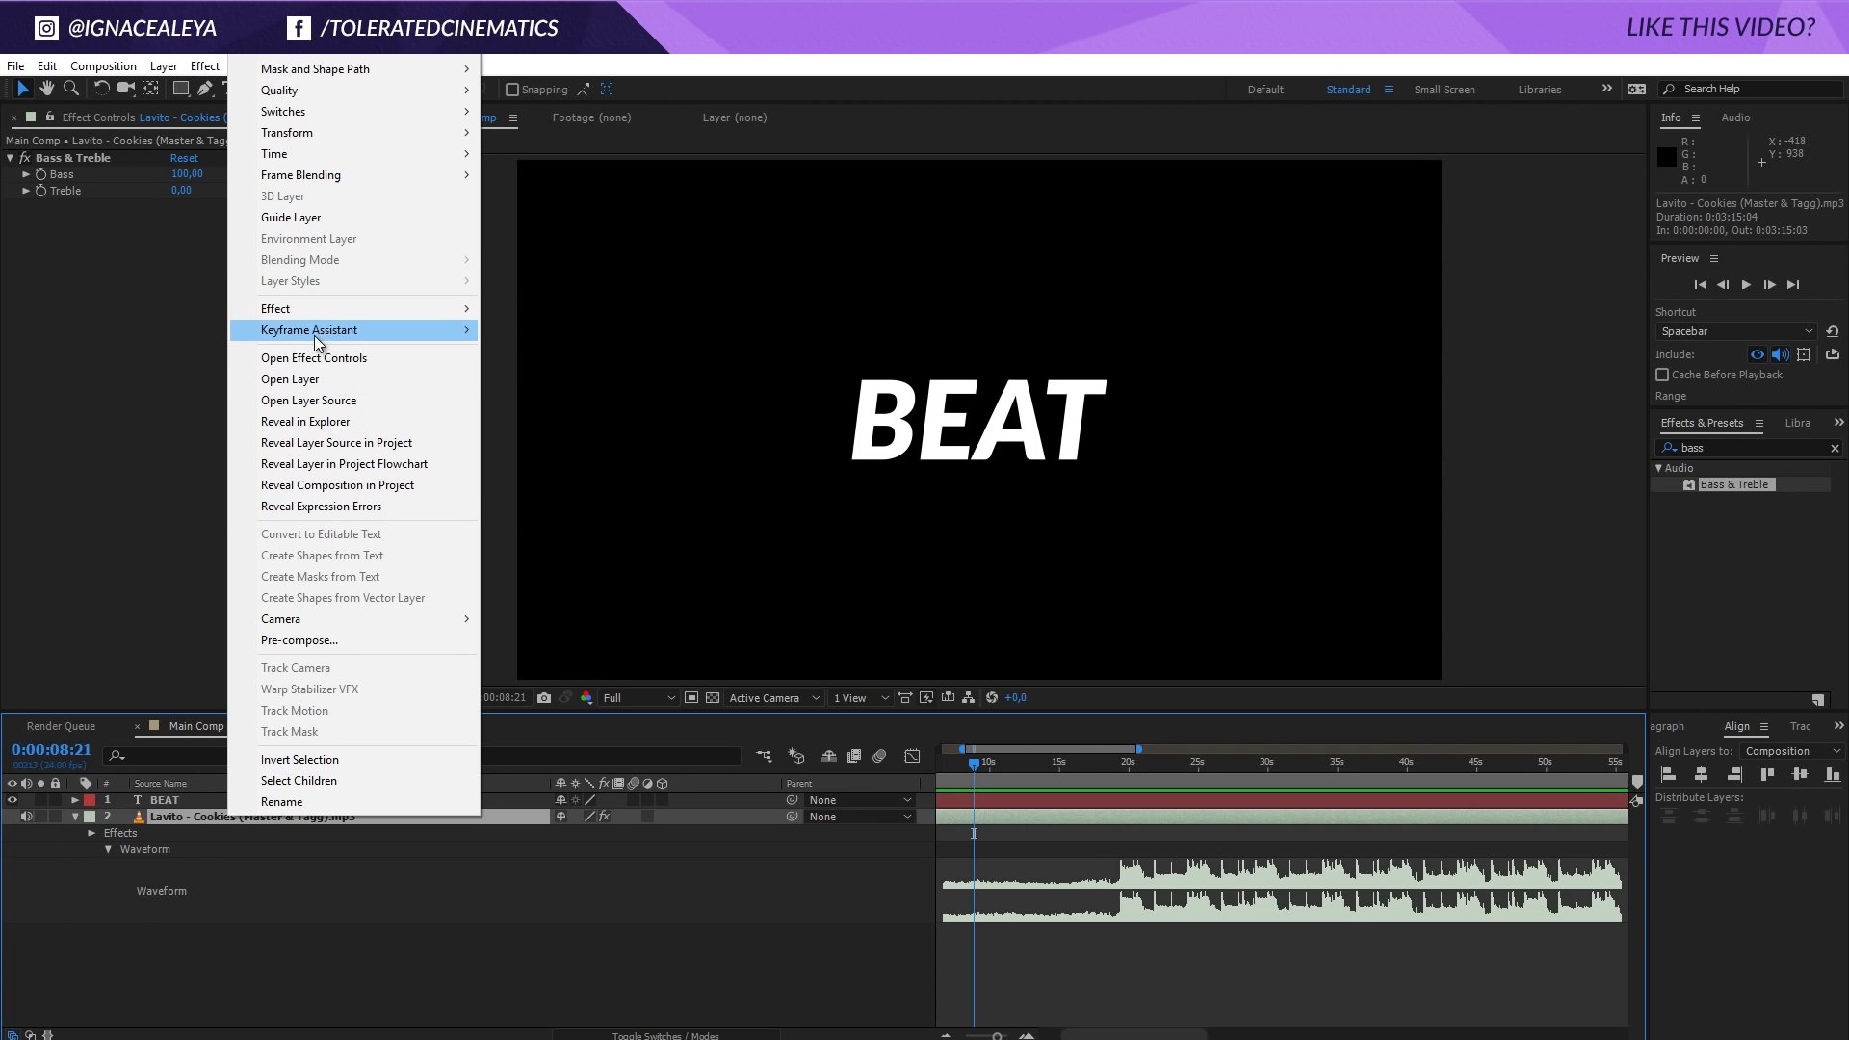
mouse_move(325, 339)
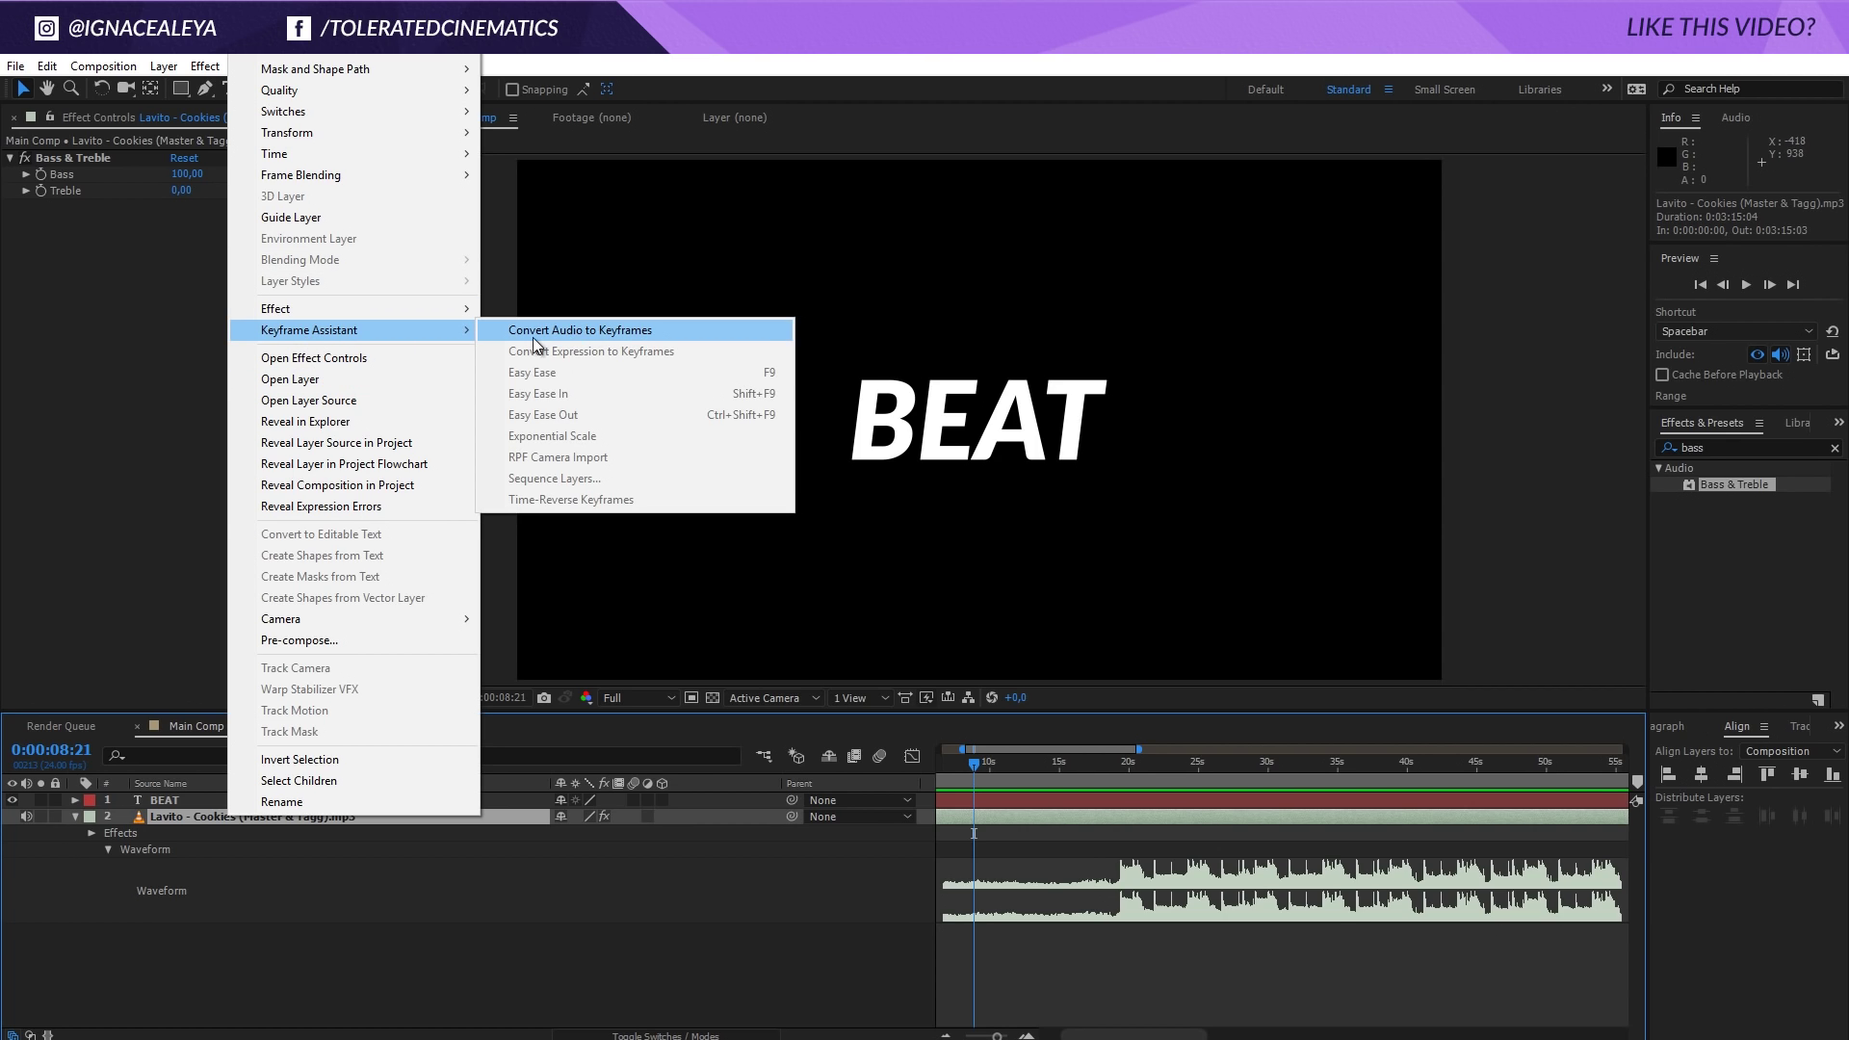
click(669, 333)
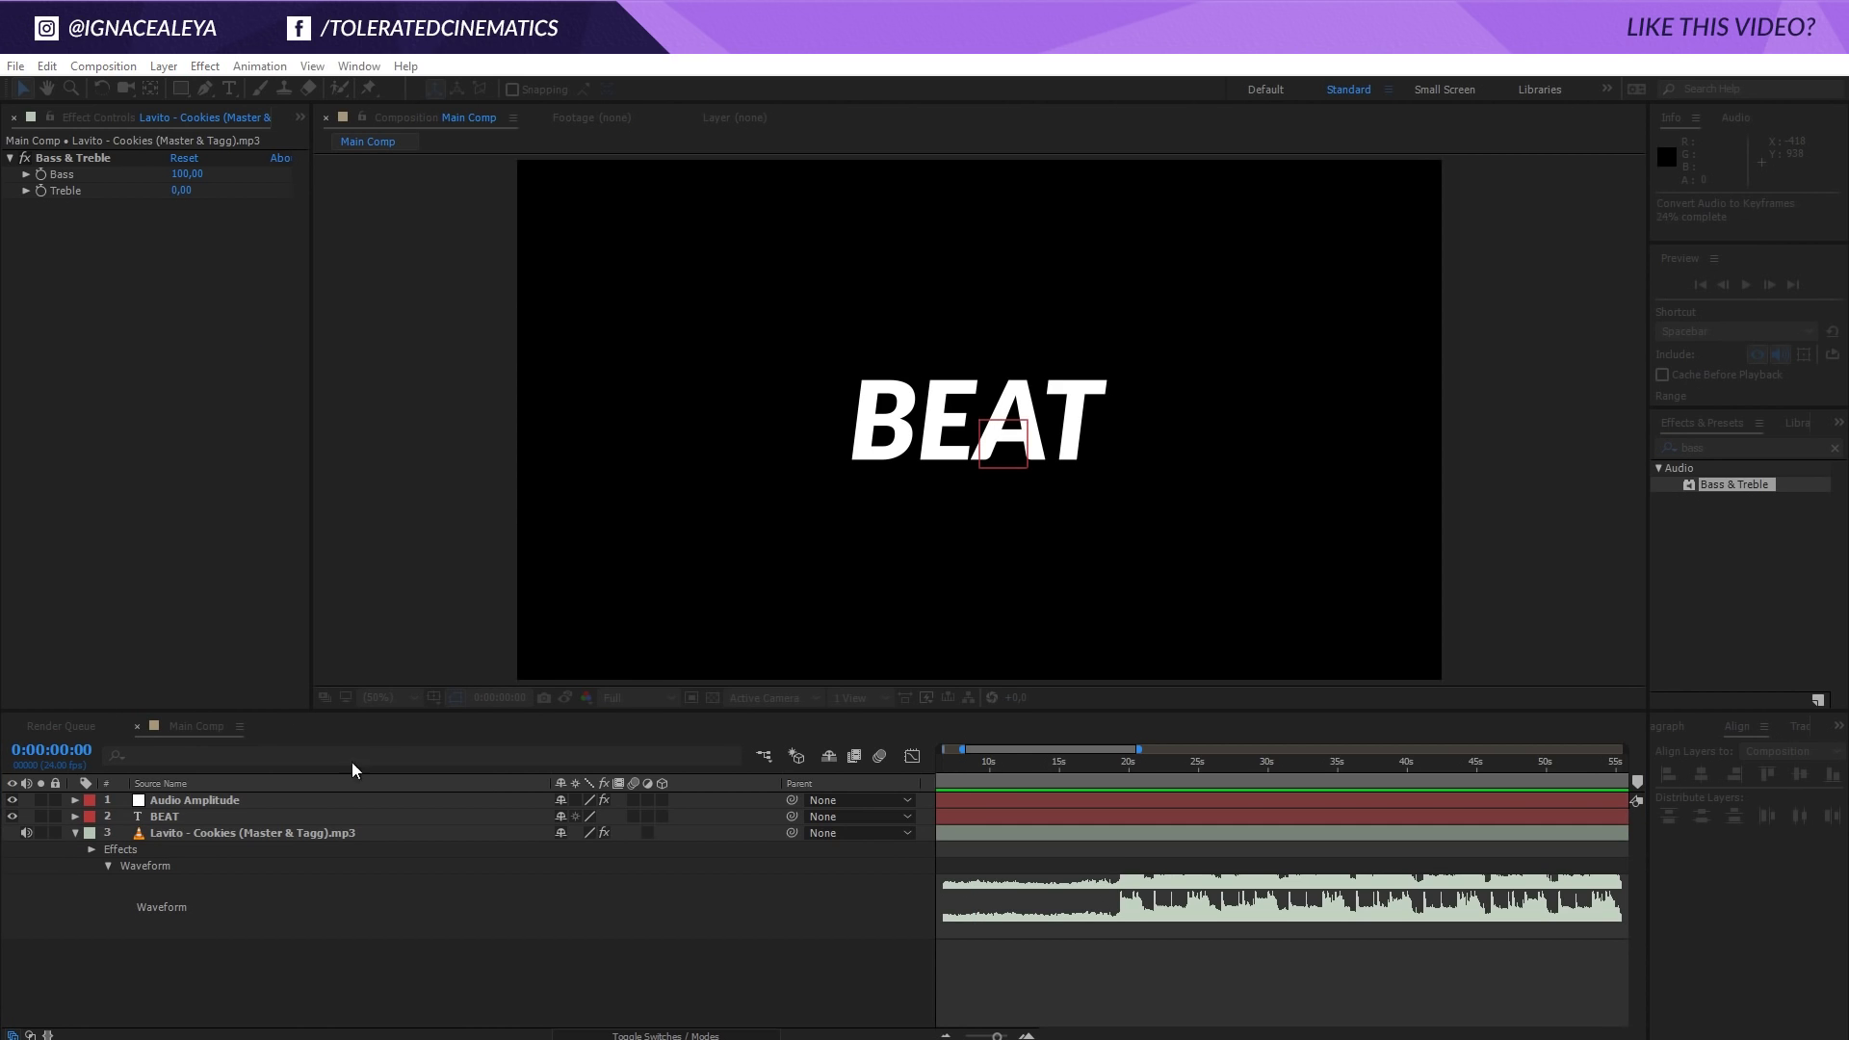
click(167, 803)
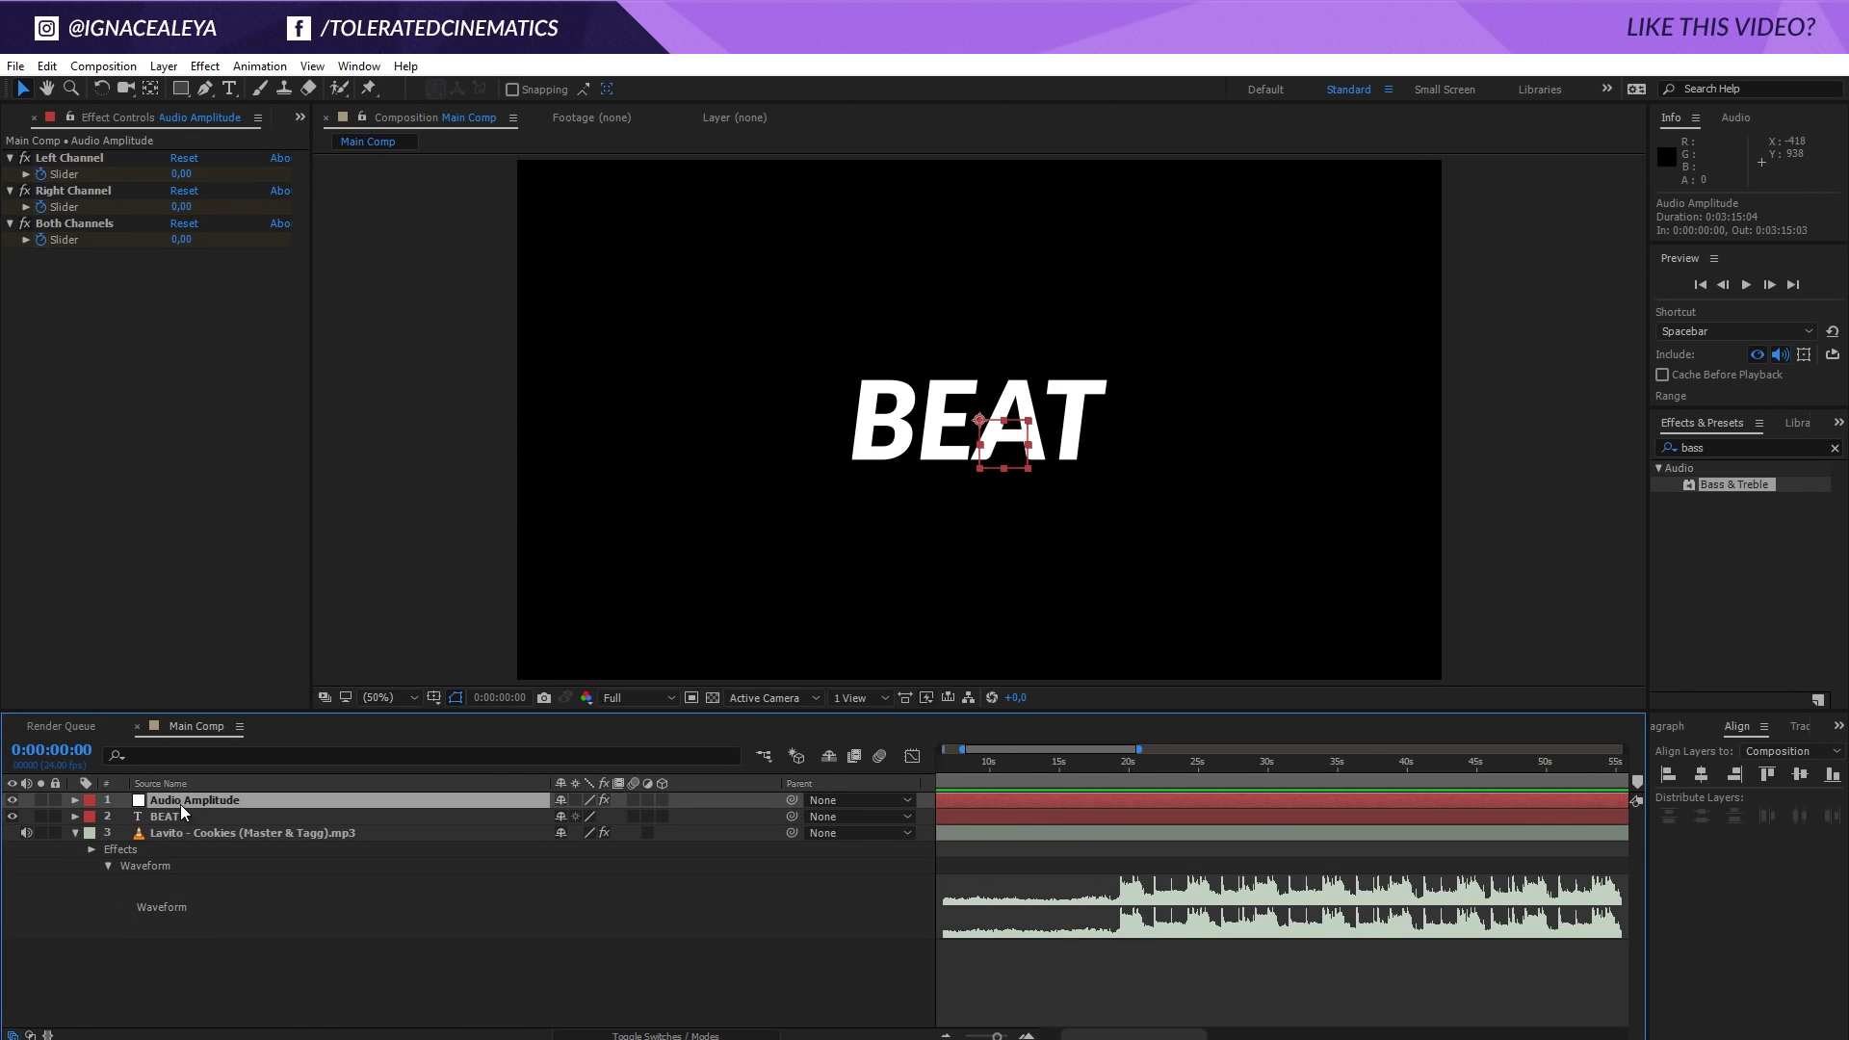
click(66, 168)
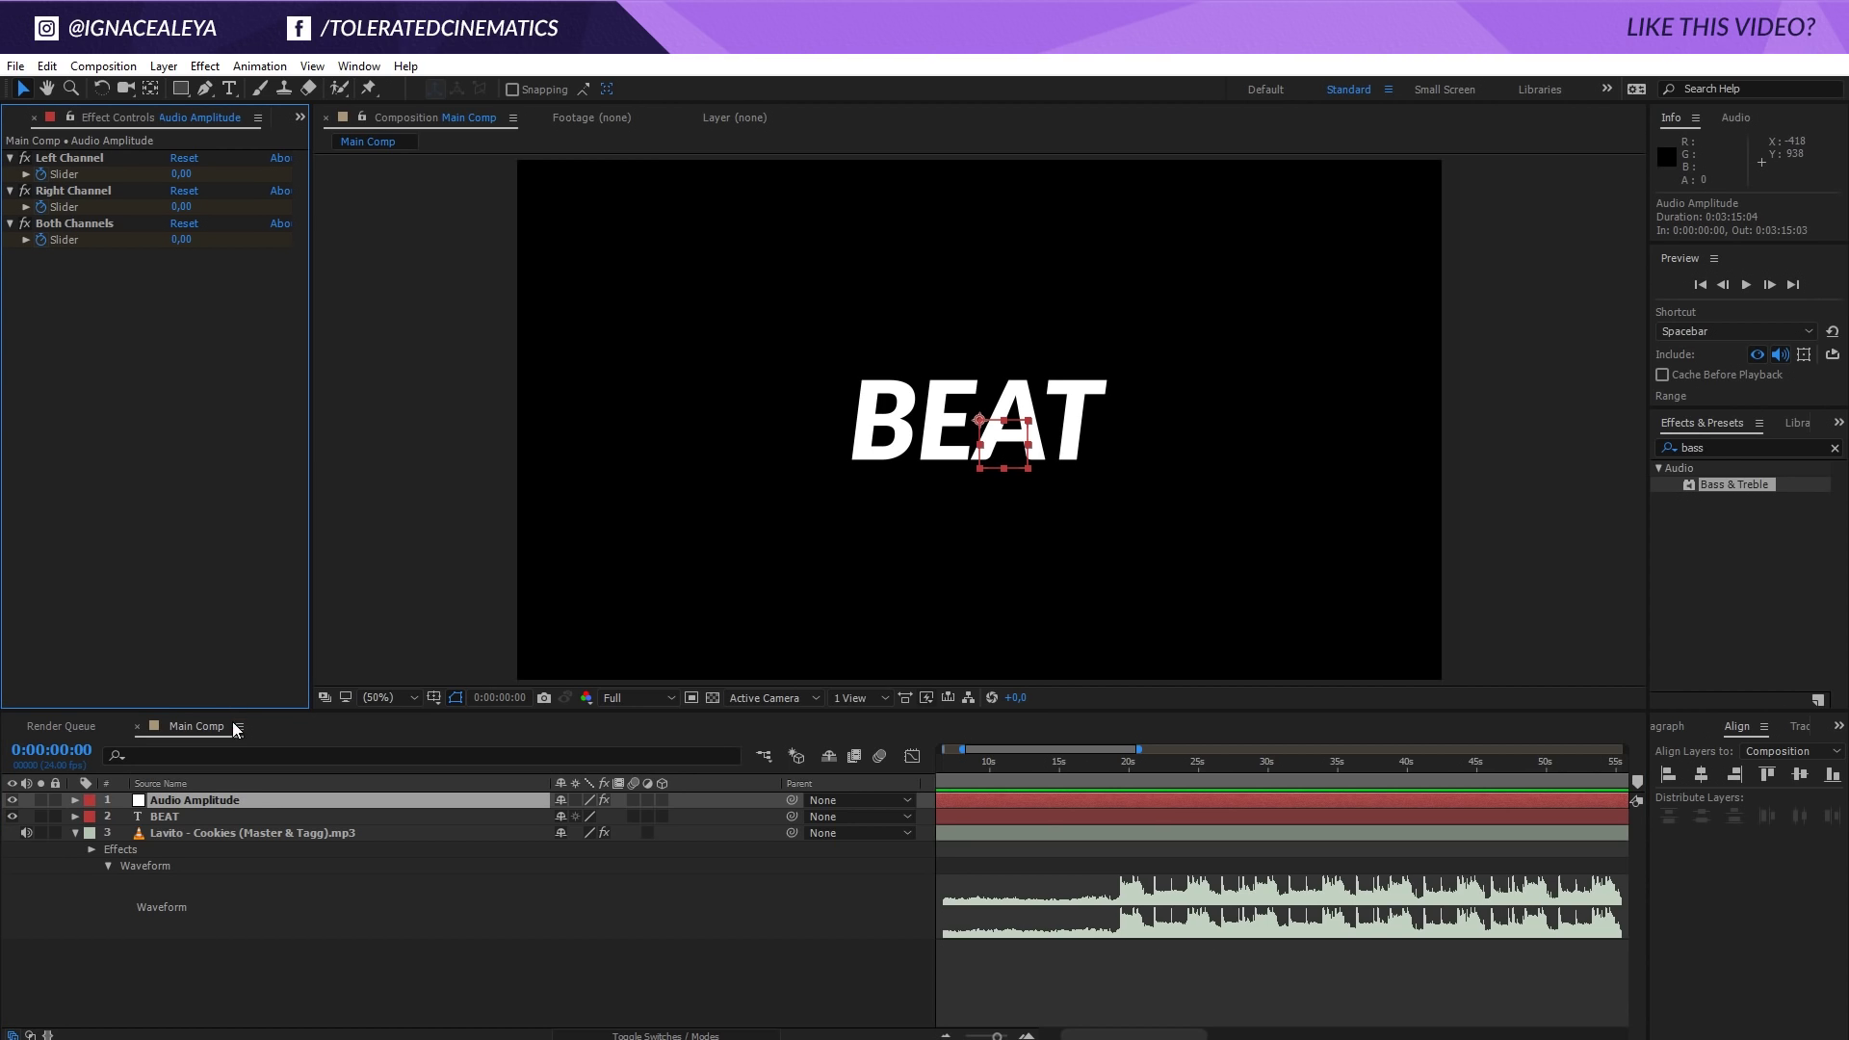
Step: Delete the Bass & Treble effect from the song layer
click(234, 833)
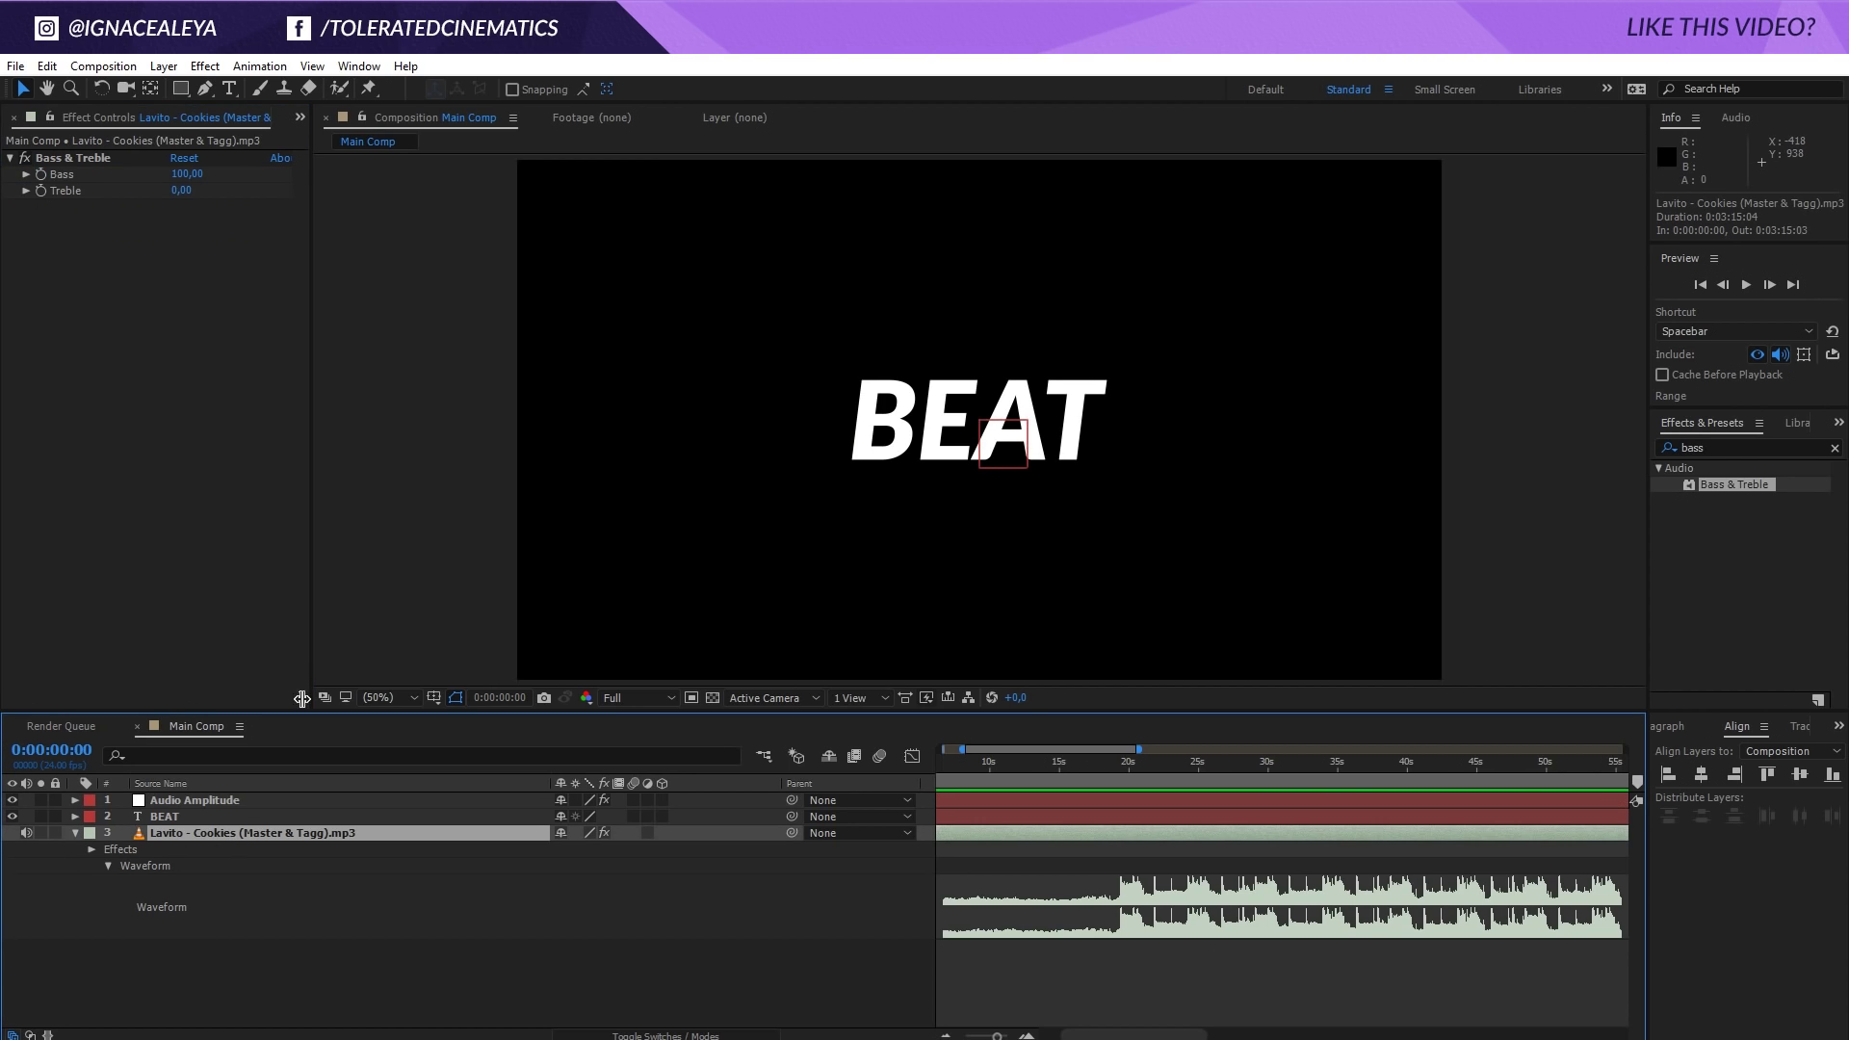
click(77, 157)
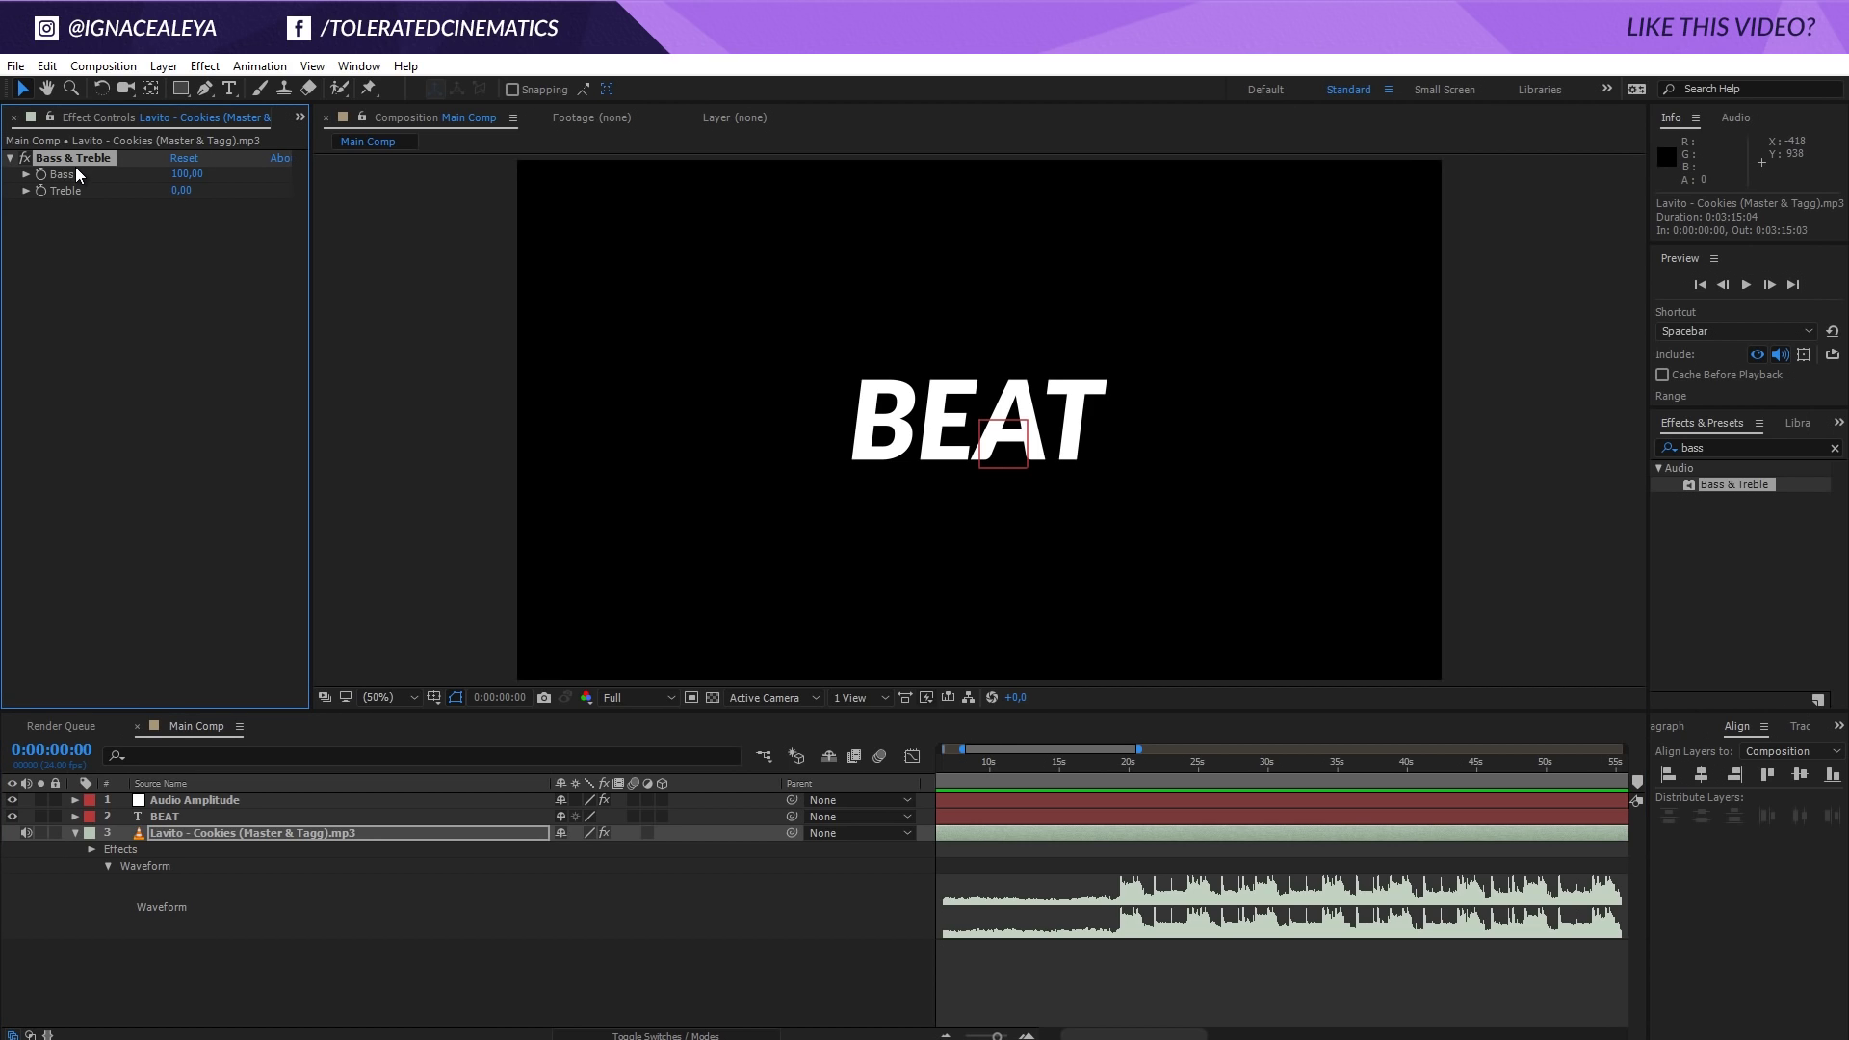
key(Delete)
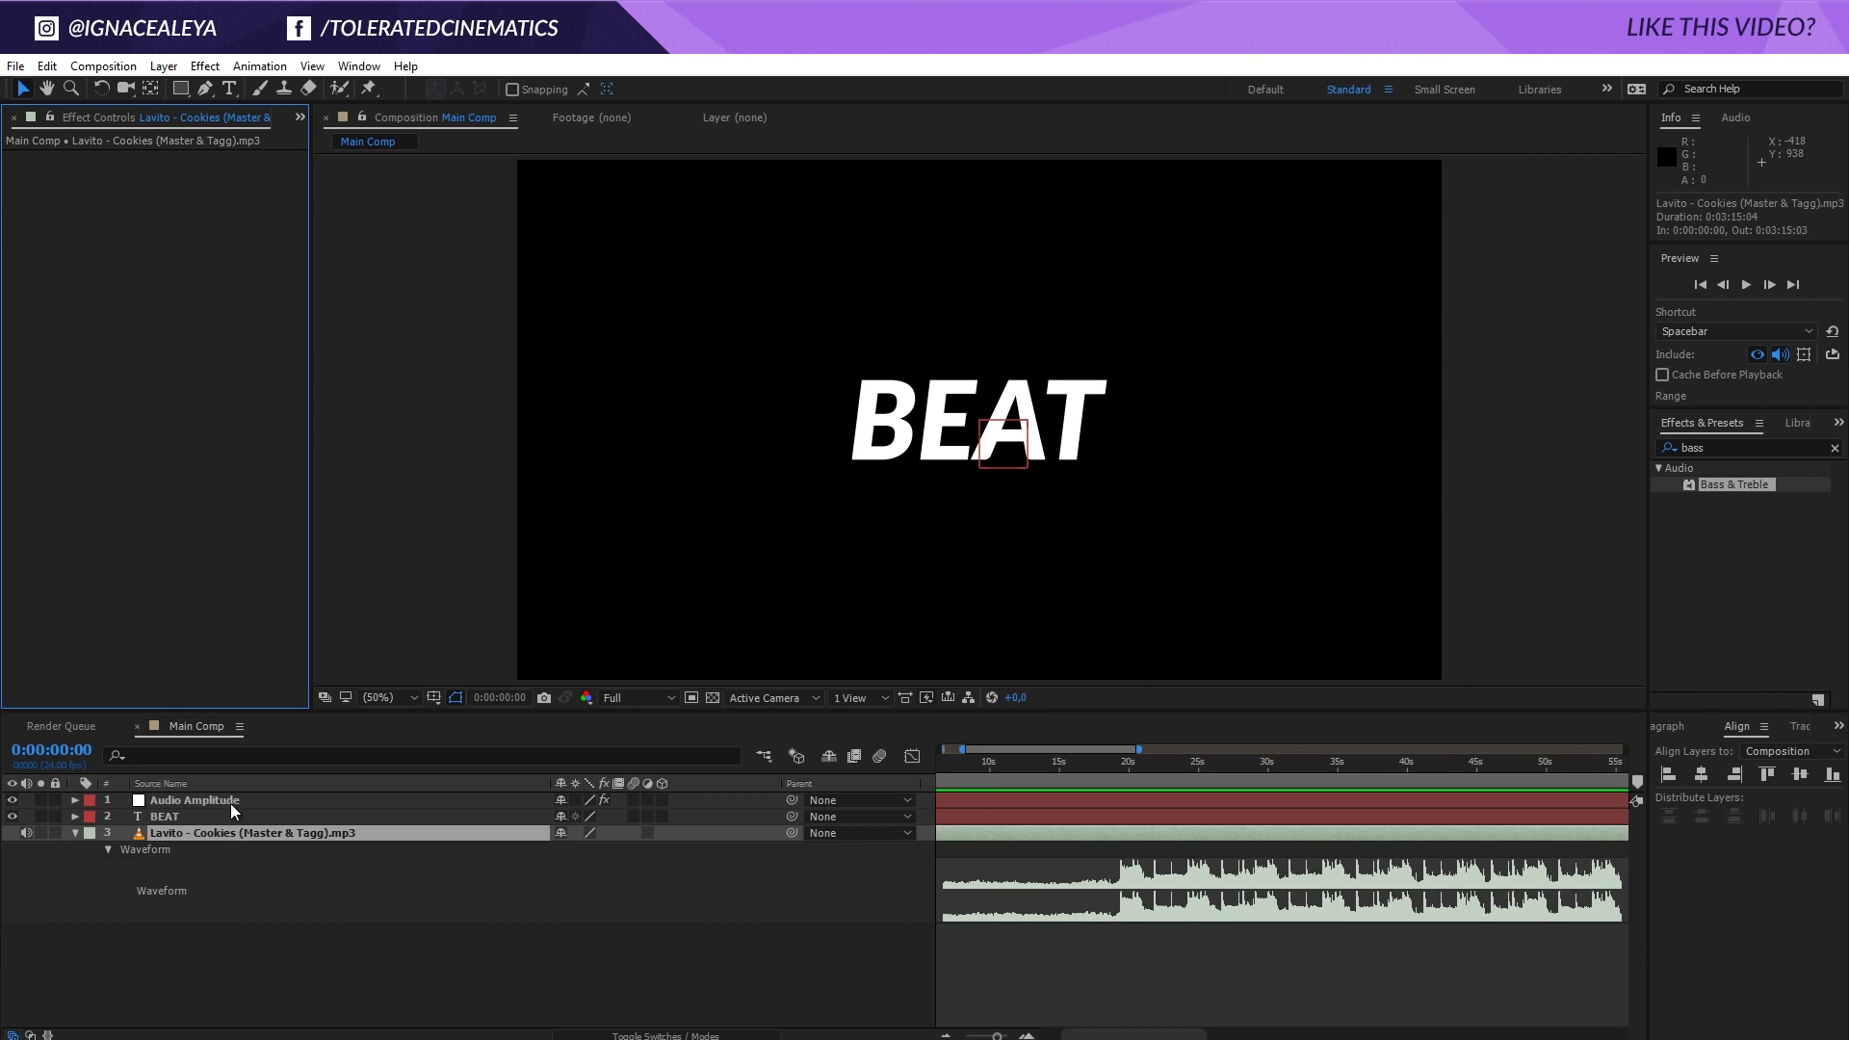
click(234, 802)
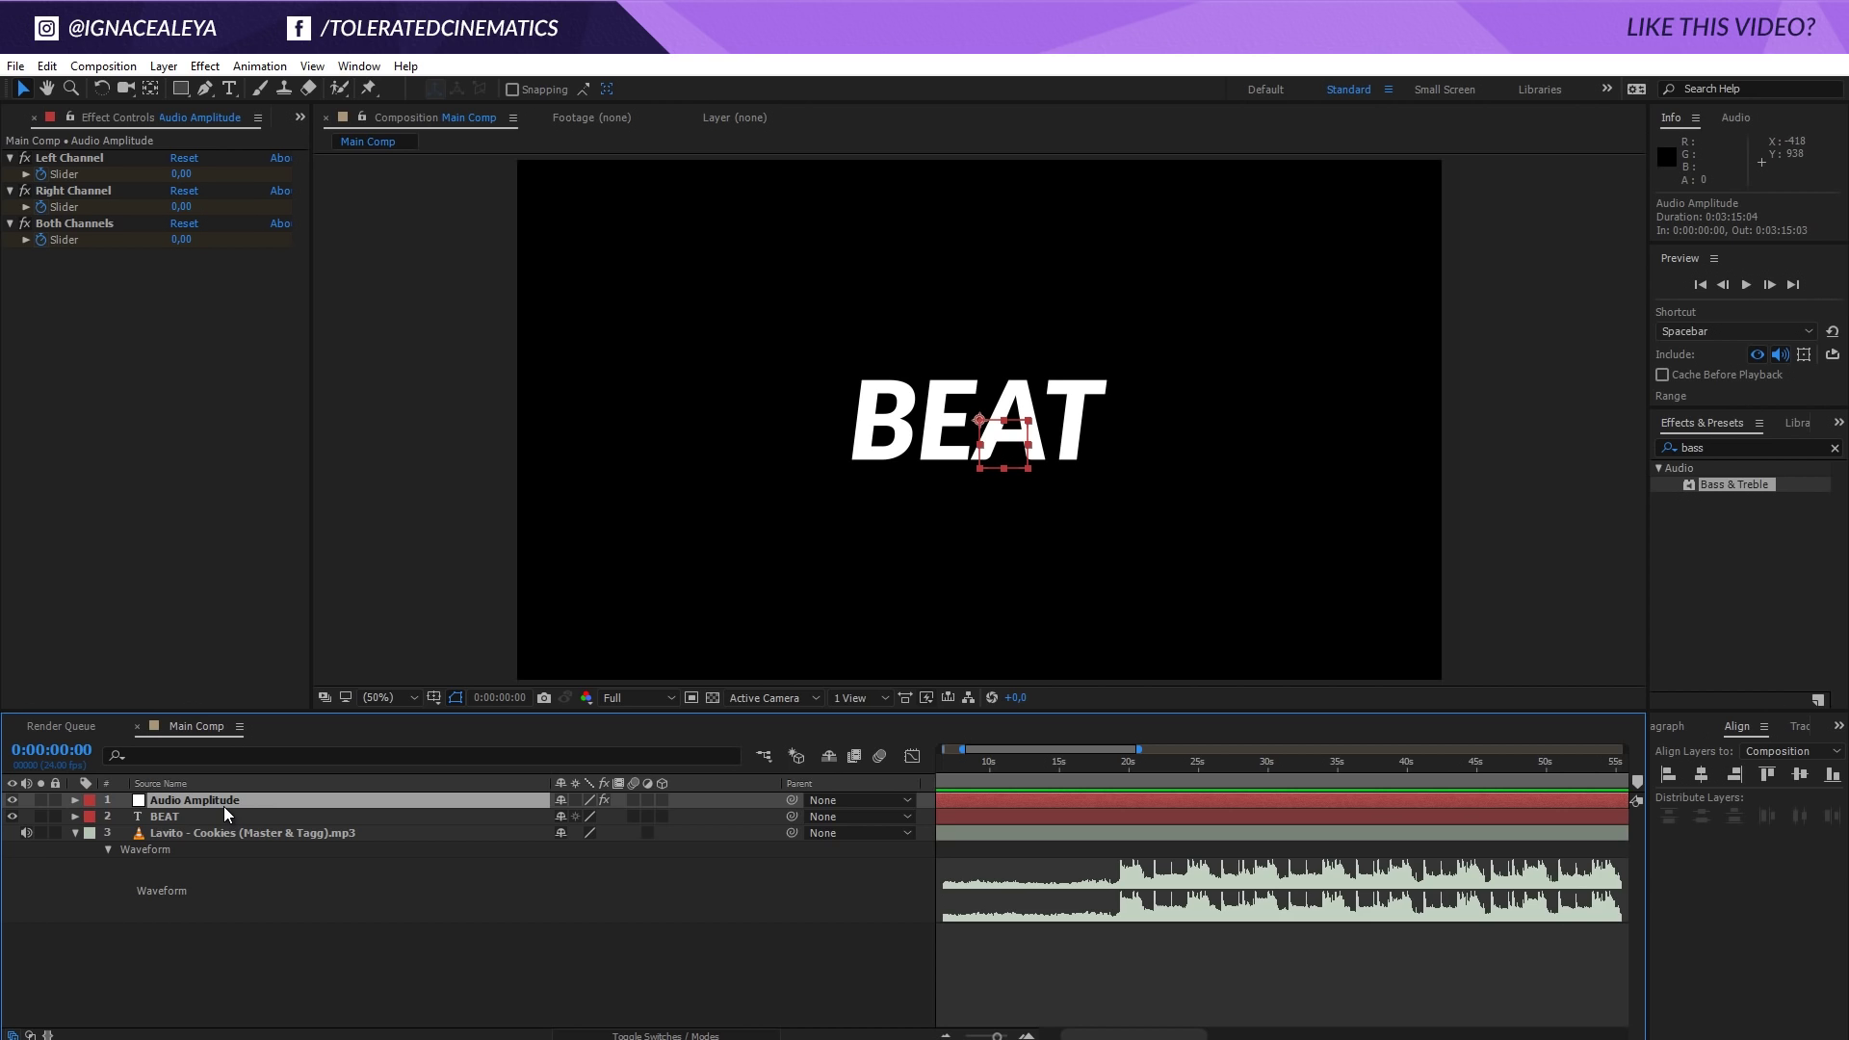
Step: Reveal the Audio Amplitude keyframes and read the Both Channels values at 0:00:23:19
key(u)
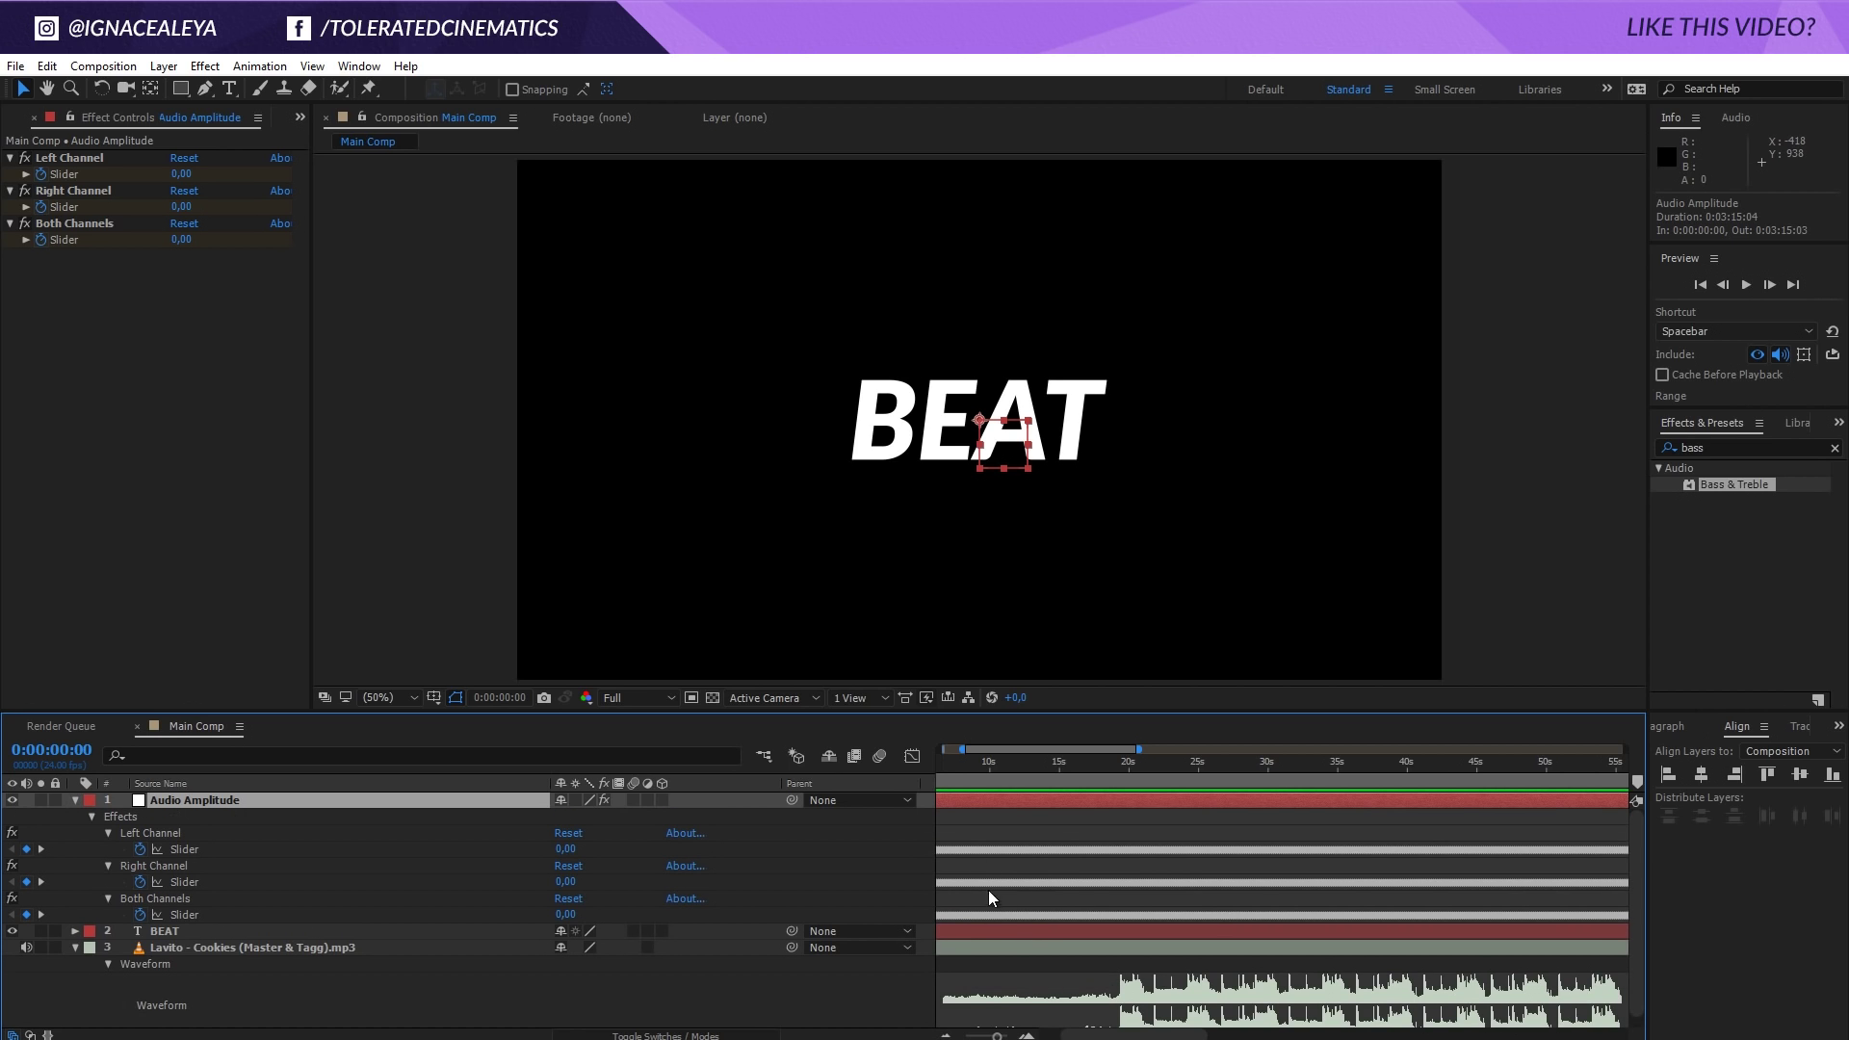
drag(984, 1036, 966, 1036)
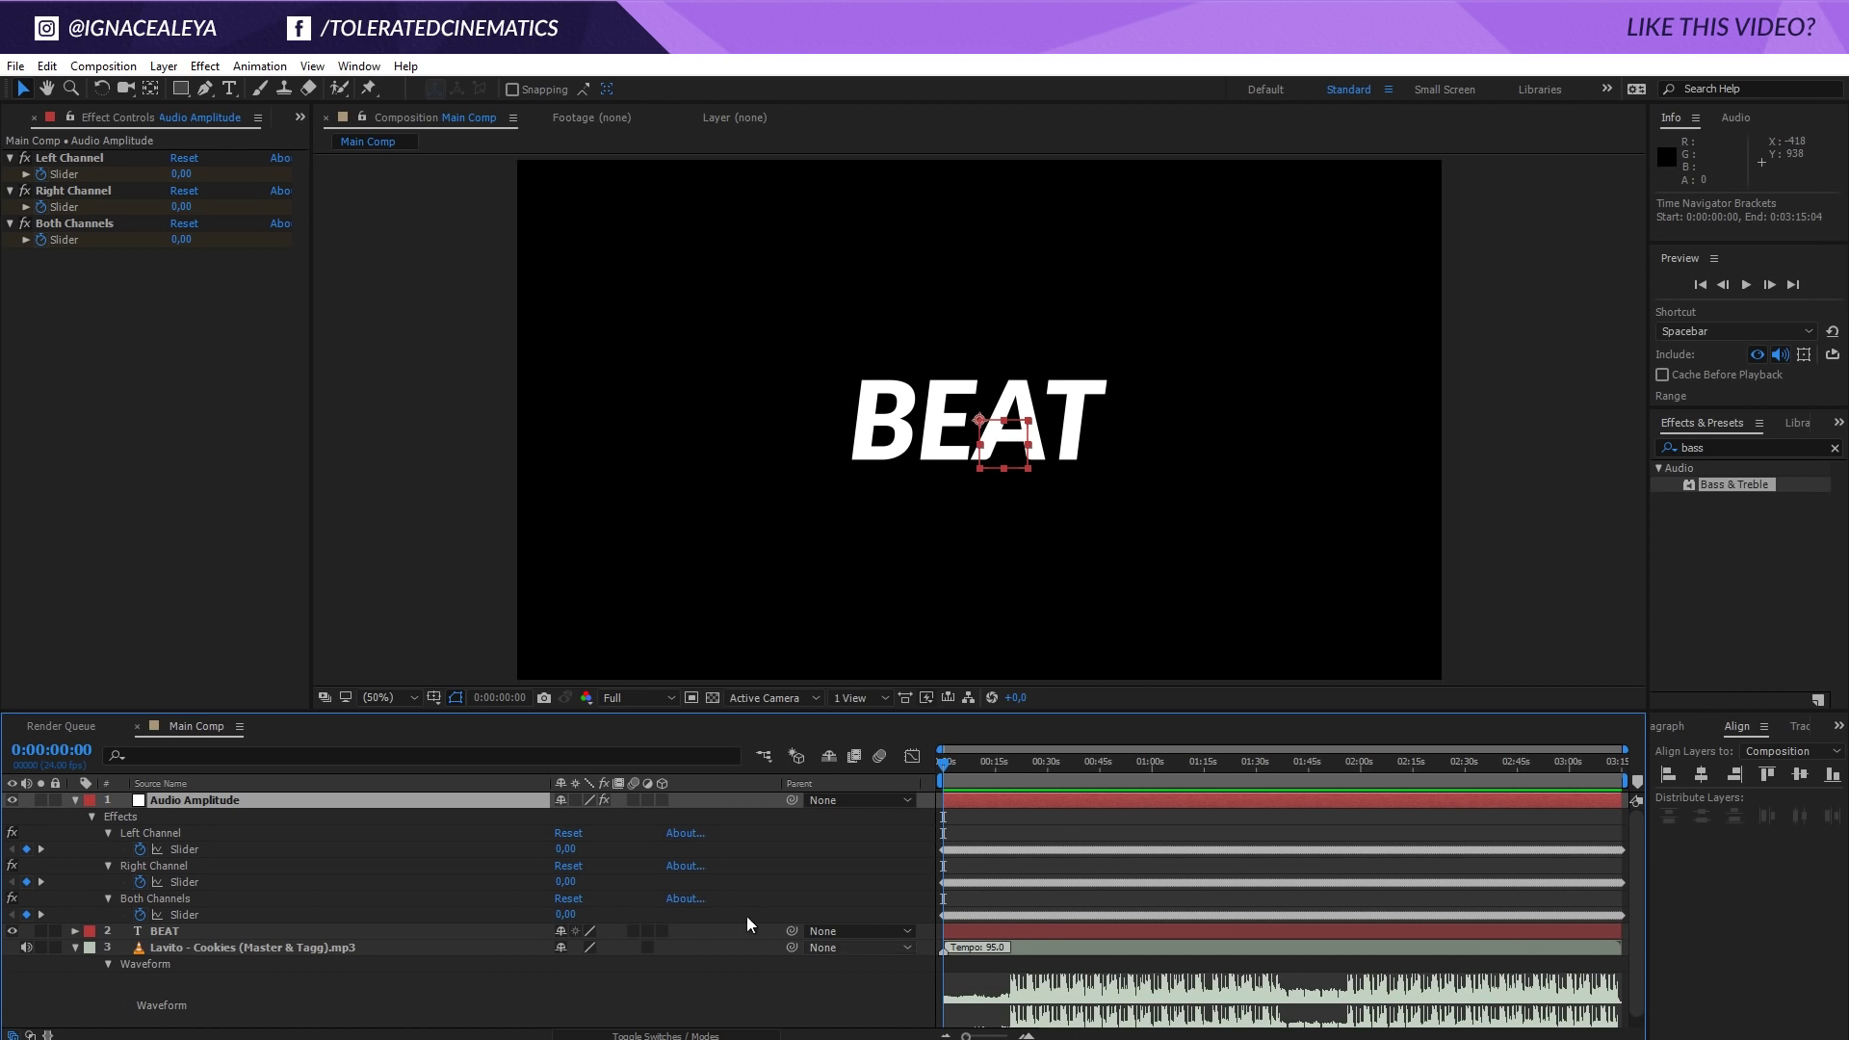
click(178, 916)
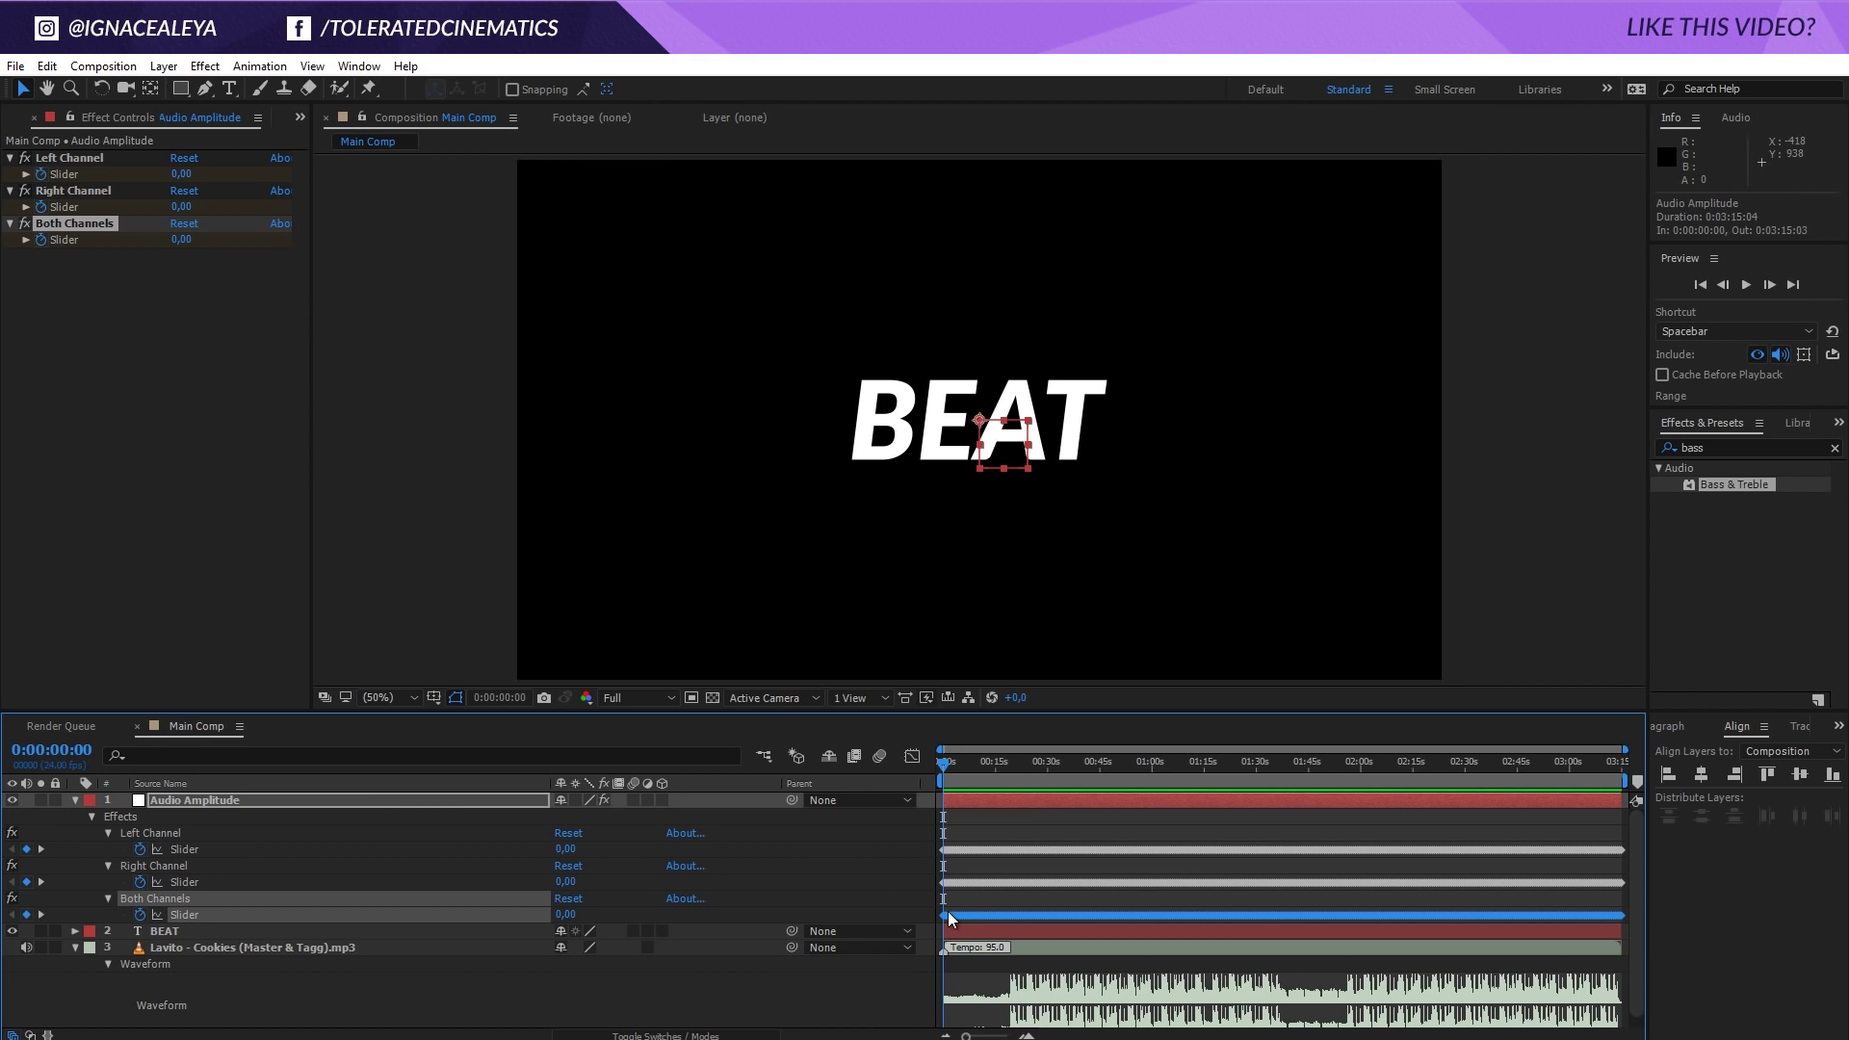
drag(939, 770, 1025, 766)
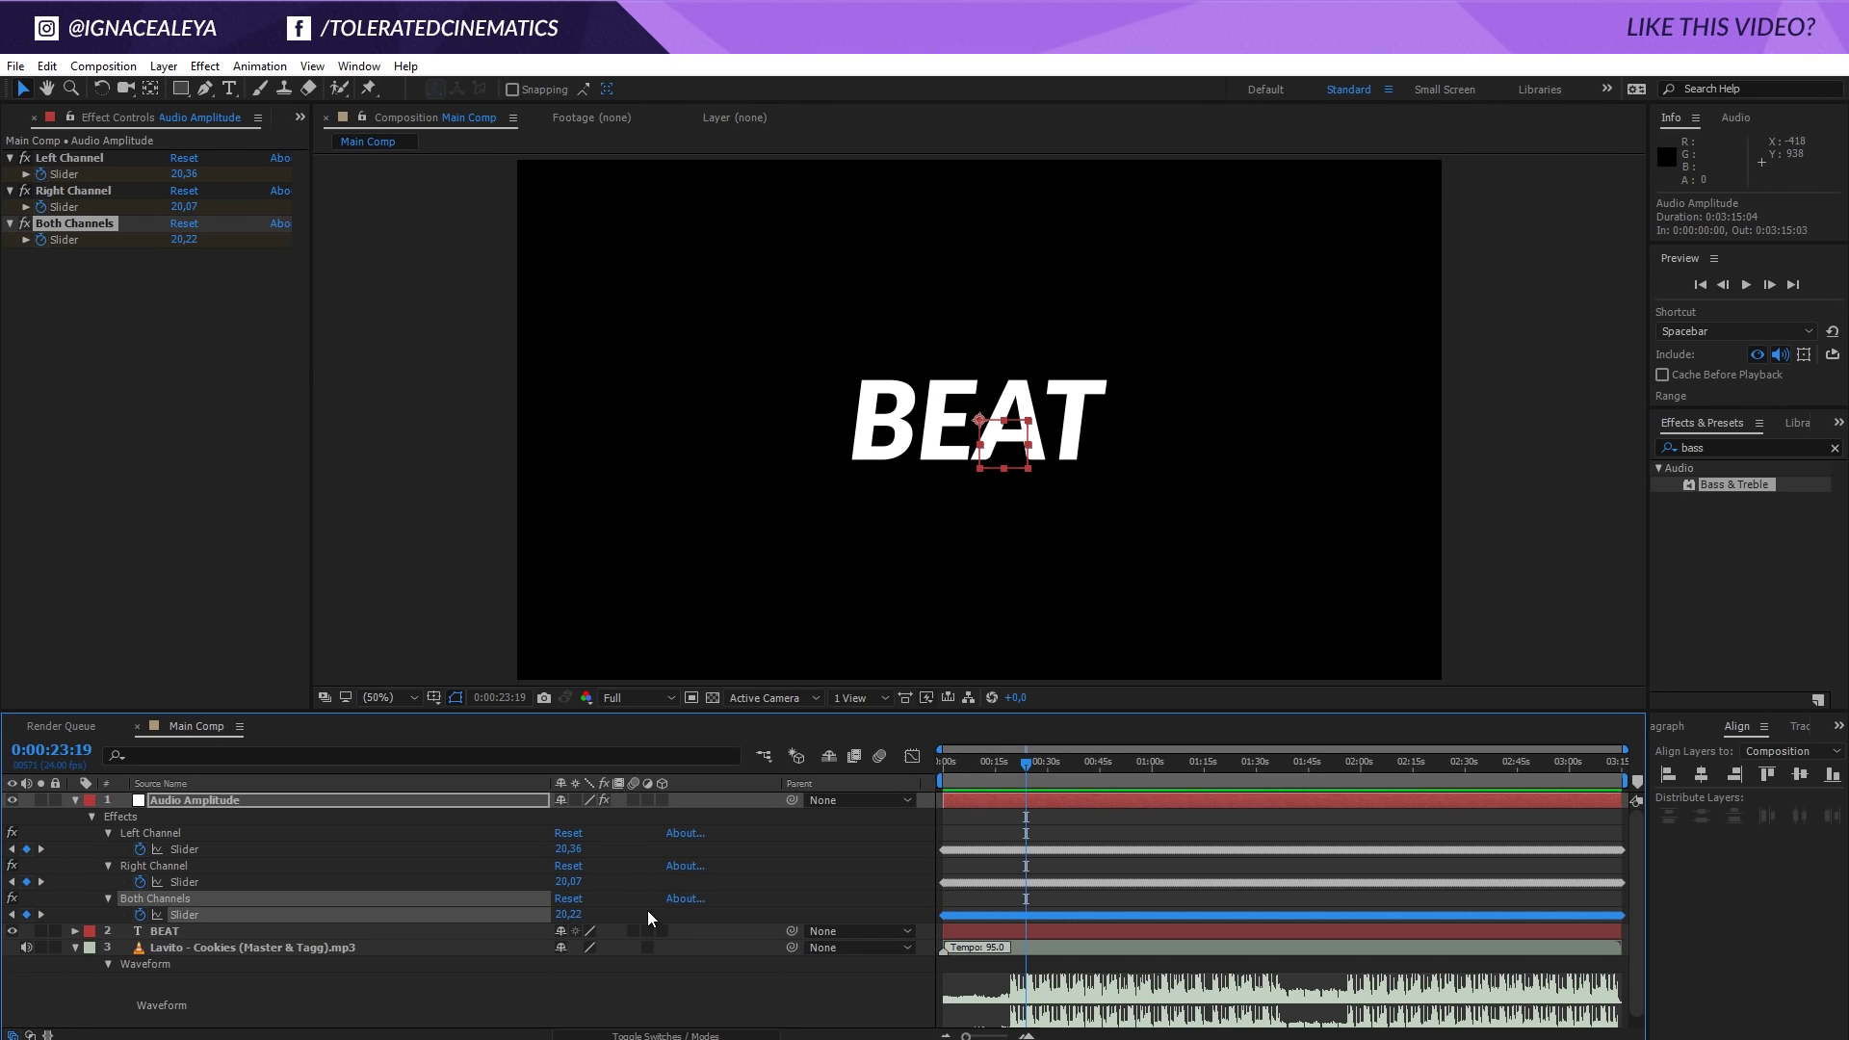
Step: Delete the Right Channel and Left Channel effects from the Audio Amplitude layer
click(154, 866)
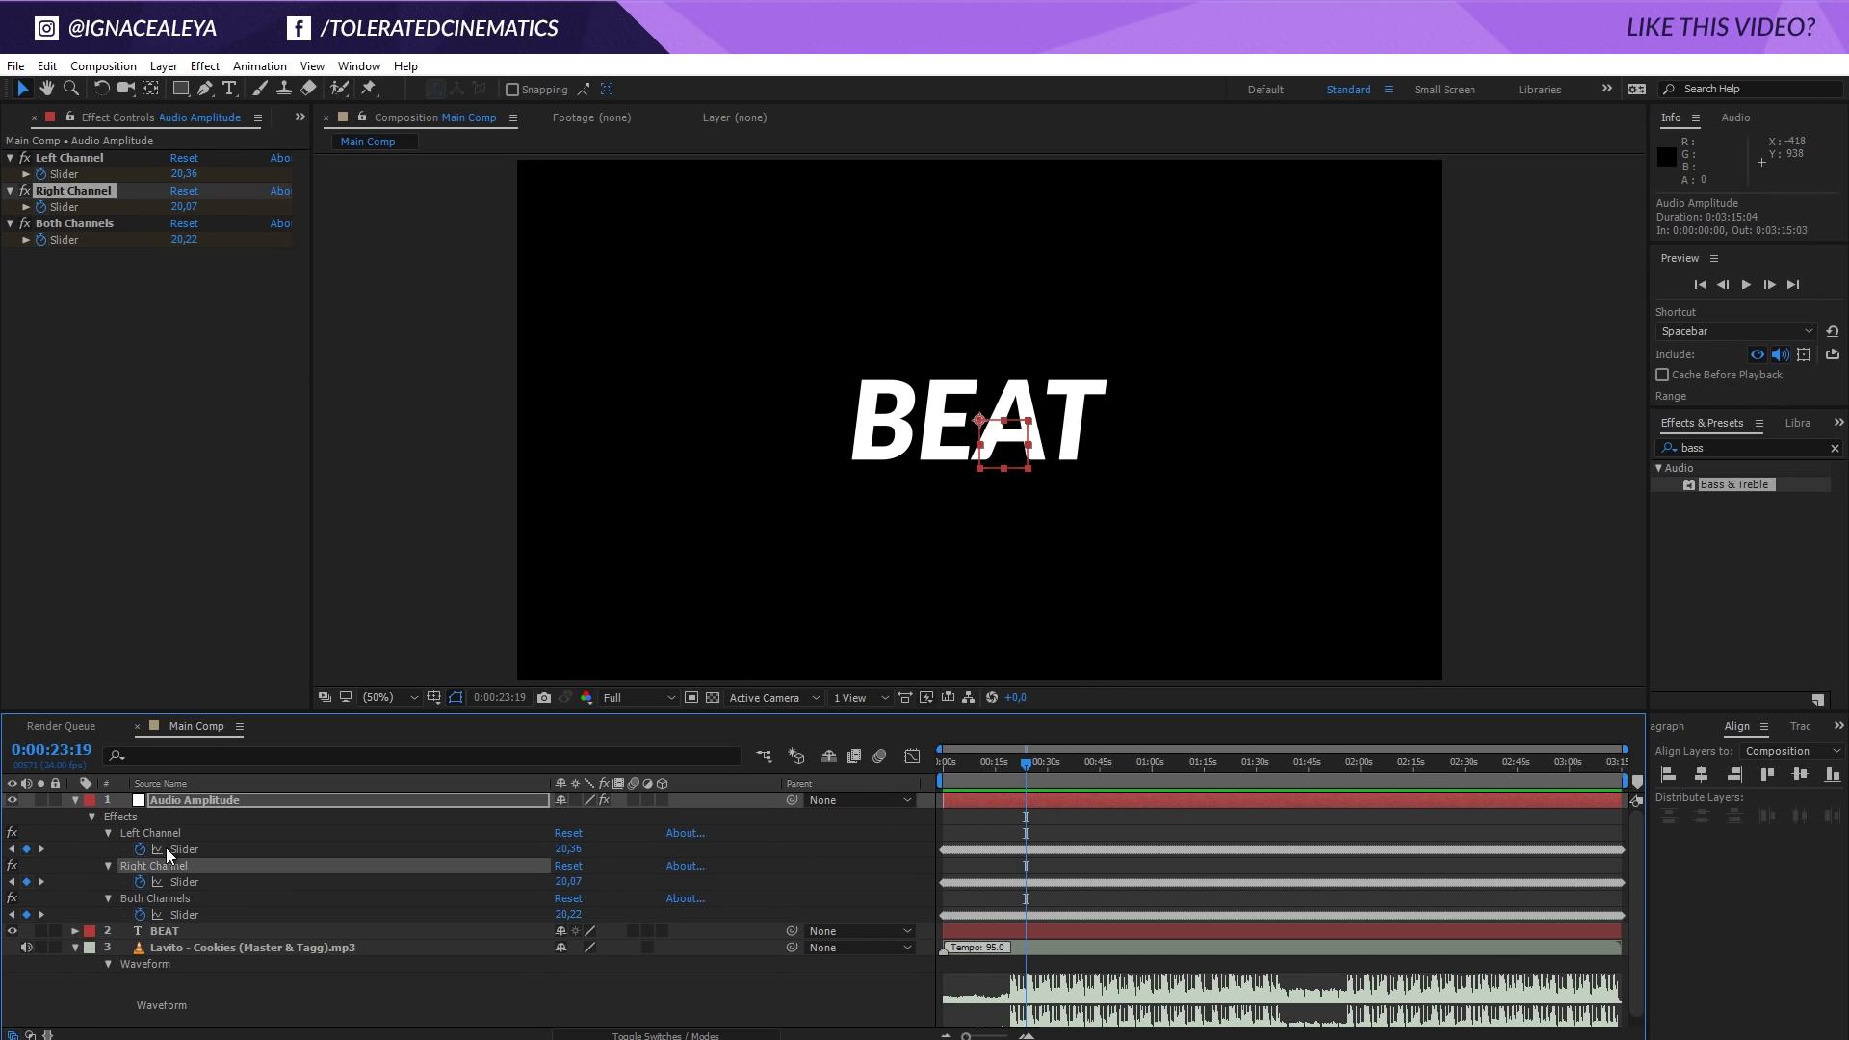
key(Delete)
click(171, 834)
key(Delete)
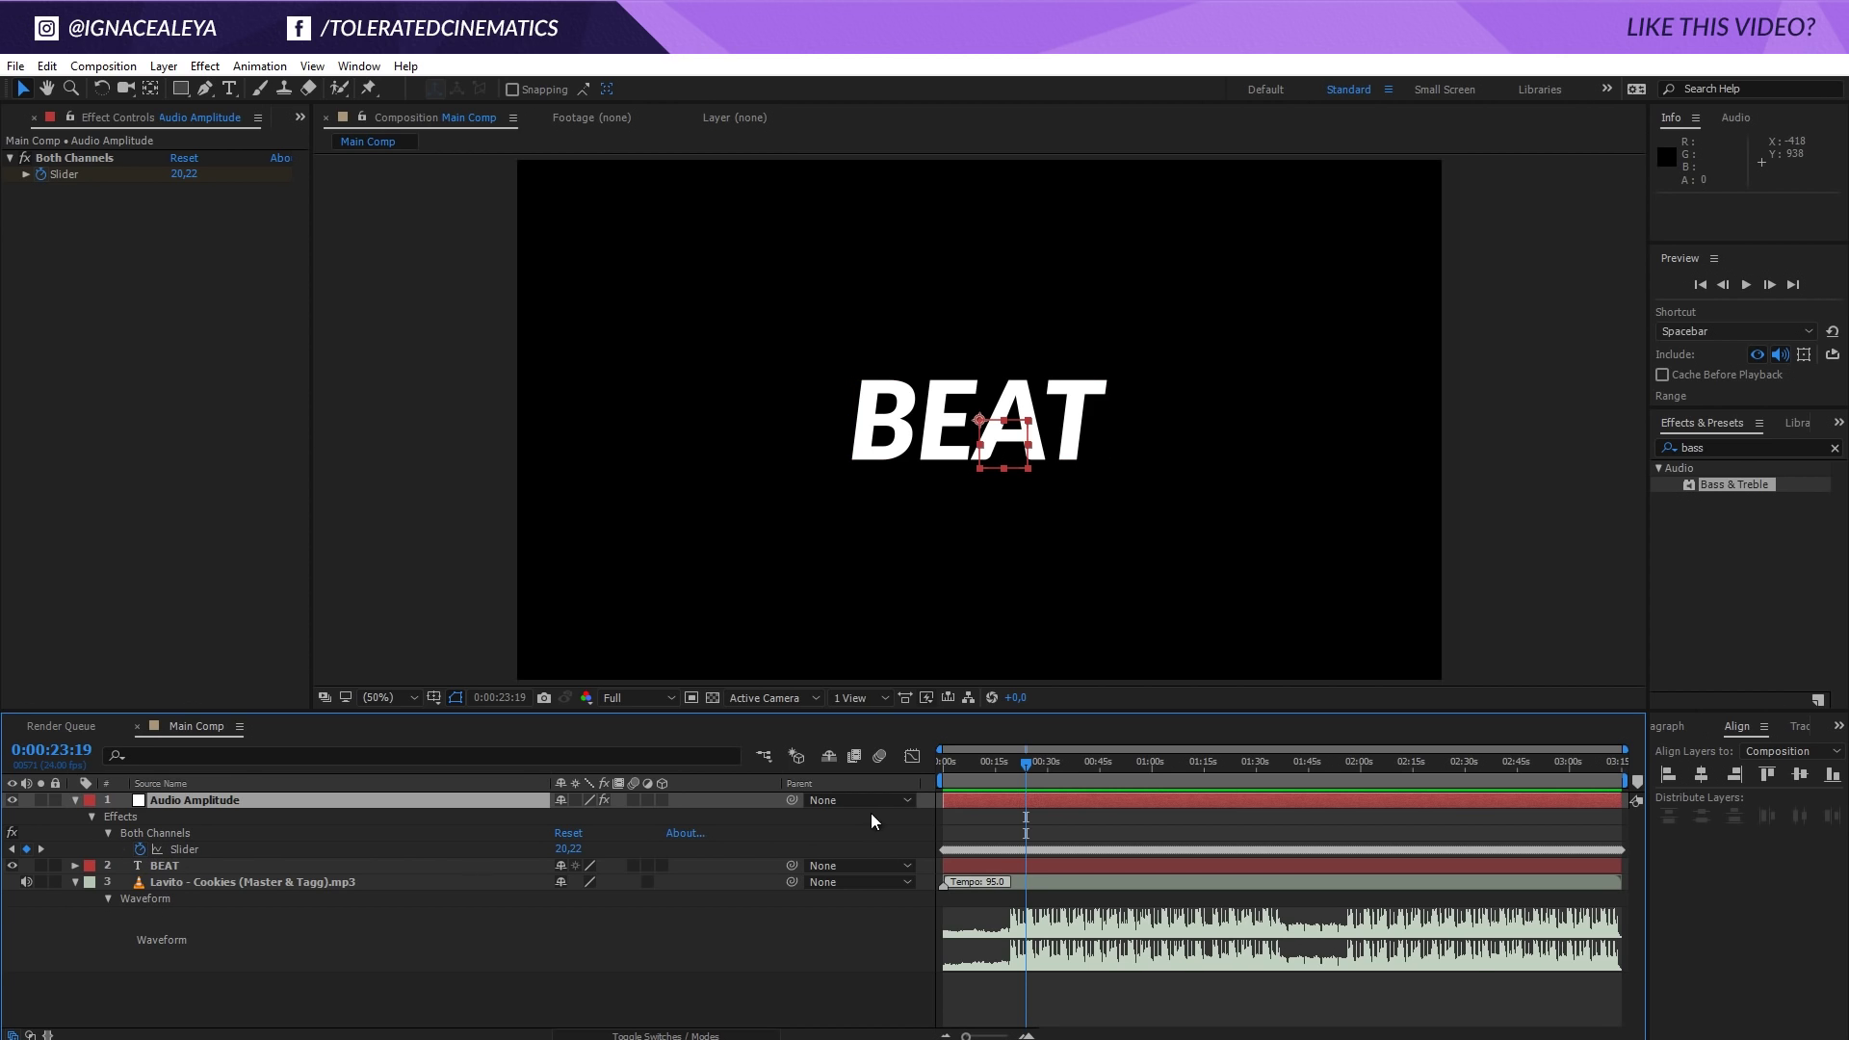
Step: Scrub and zoom the timeline to locate the Both Channels peak of 71,13 near 0:00:20:16
drag(1025, 770, 1009, 935)
click(1026, 1035)
click(1026, 1035)
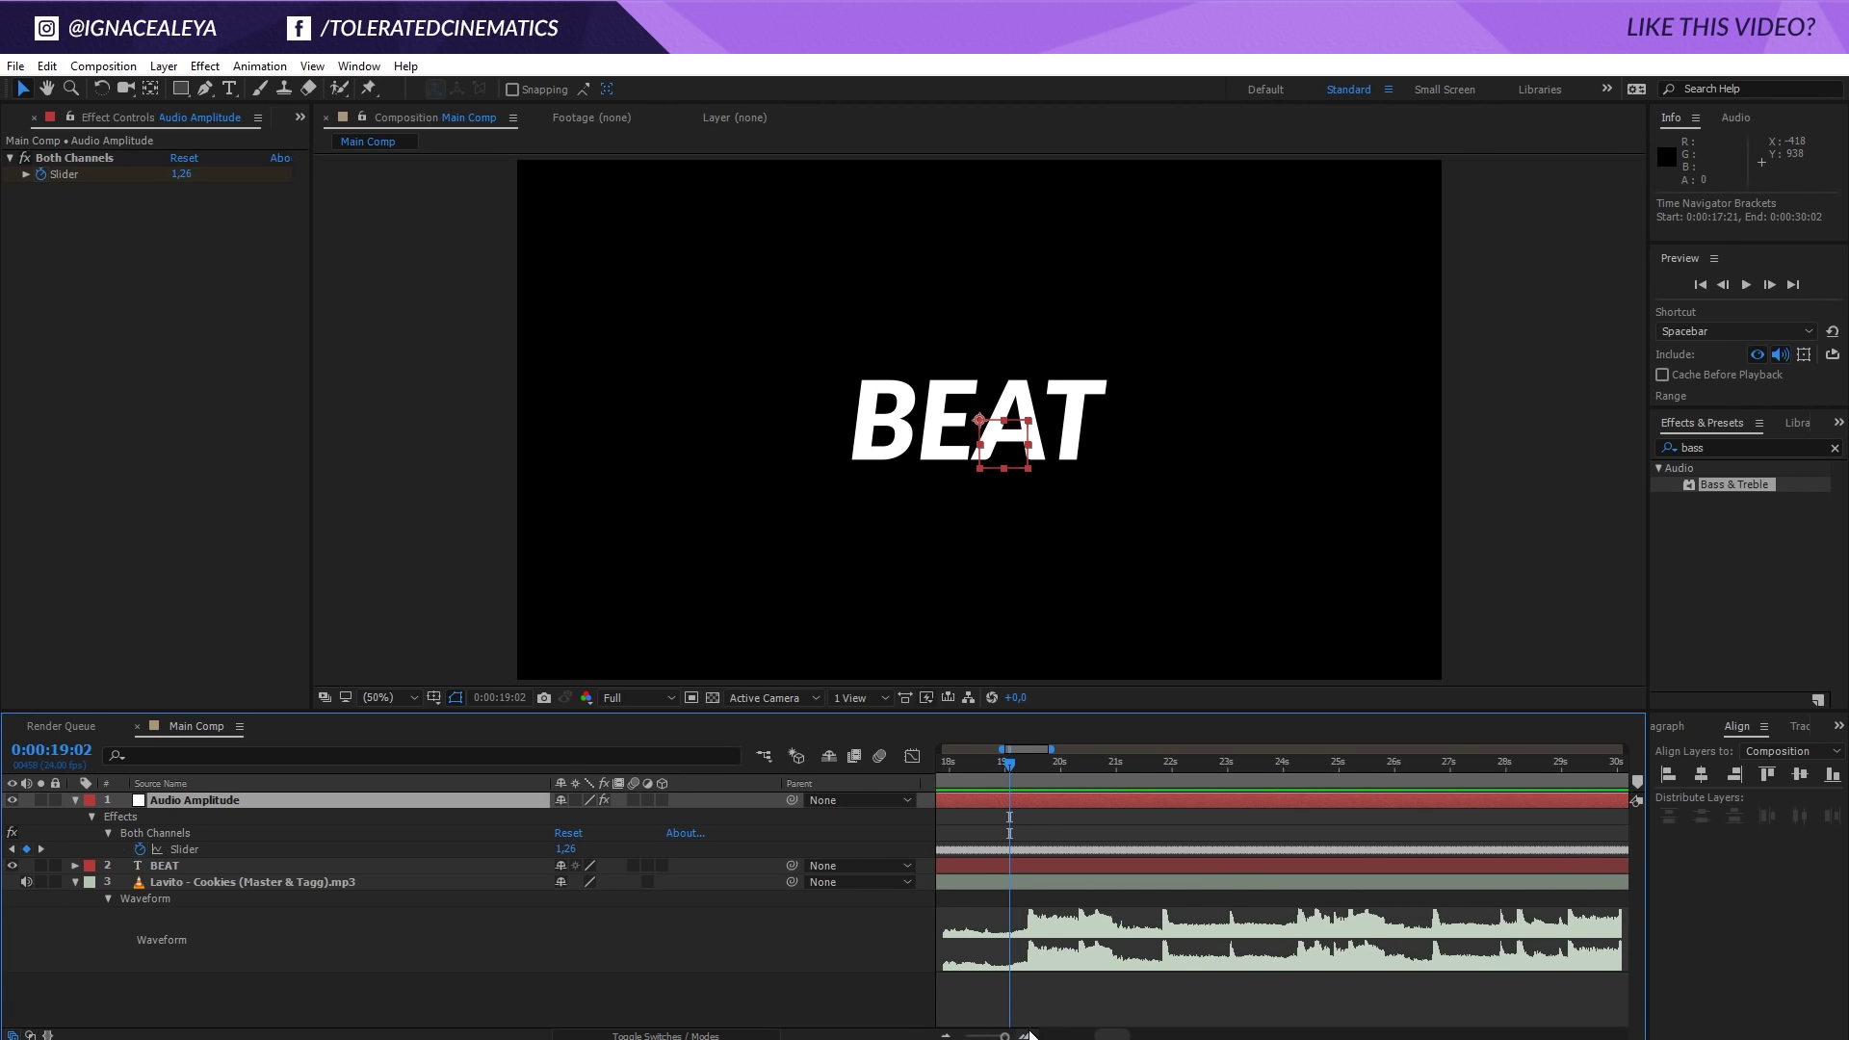
click(1026, 1035)
drag(1008, 761, 1183, 824)
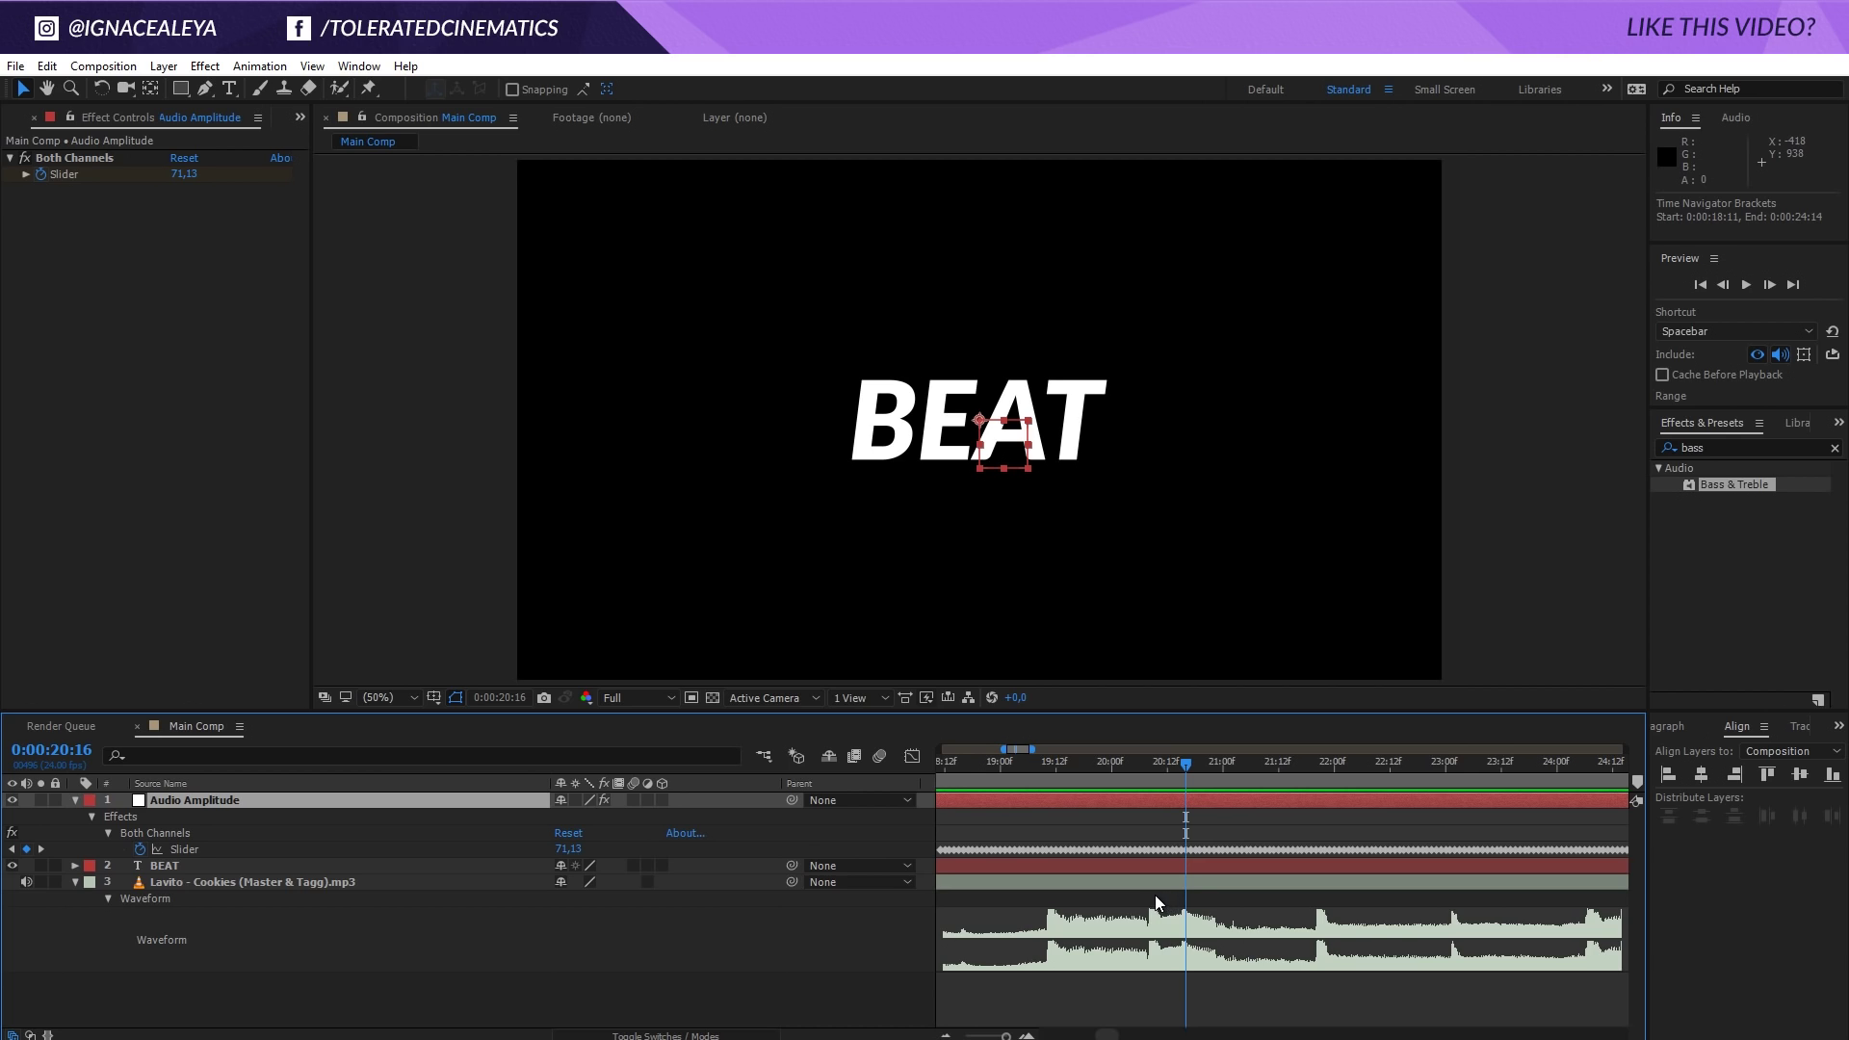
Step: Drive BEAT's Scale with temp from the Both Channels slider as [temp, temp], then preview
click(214, 870)
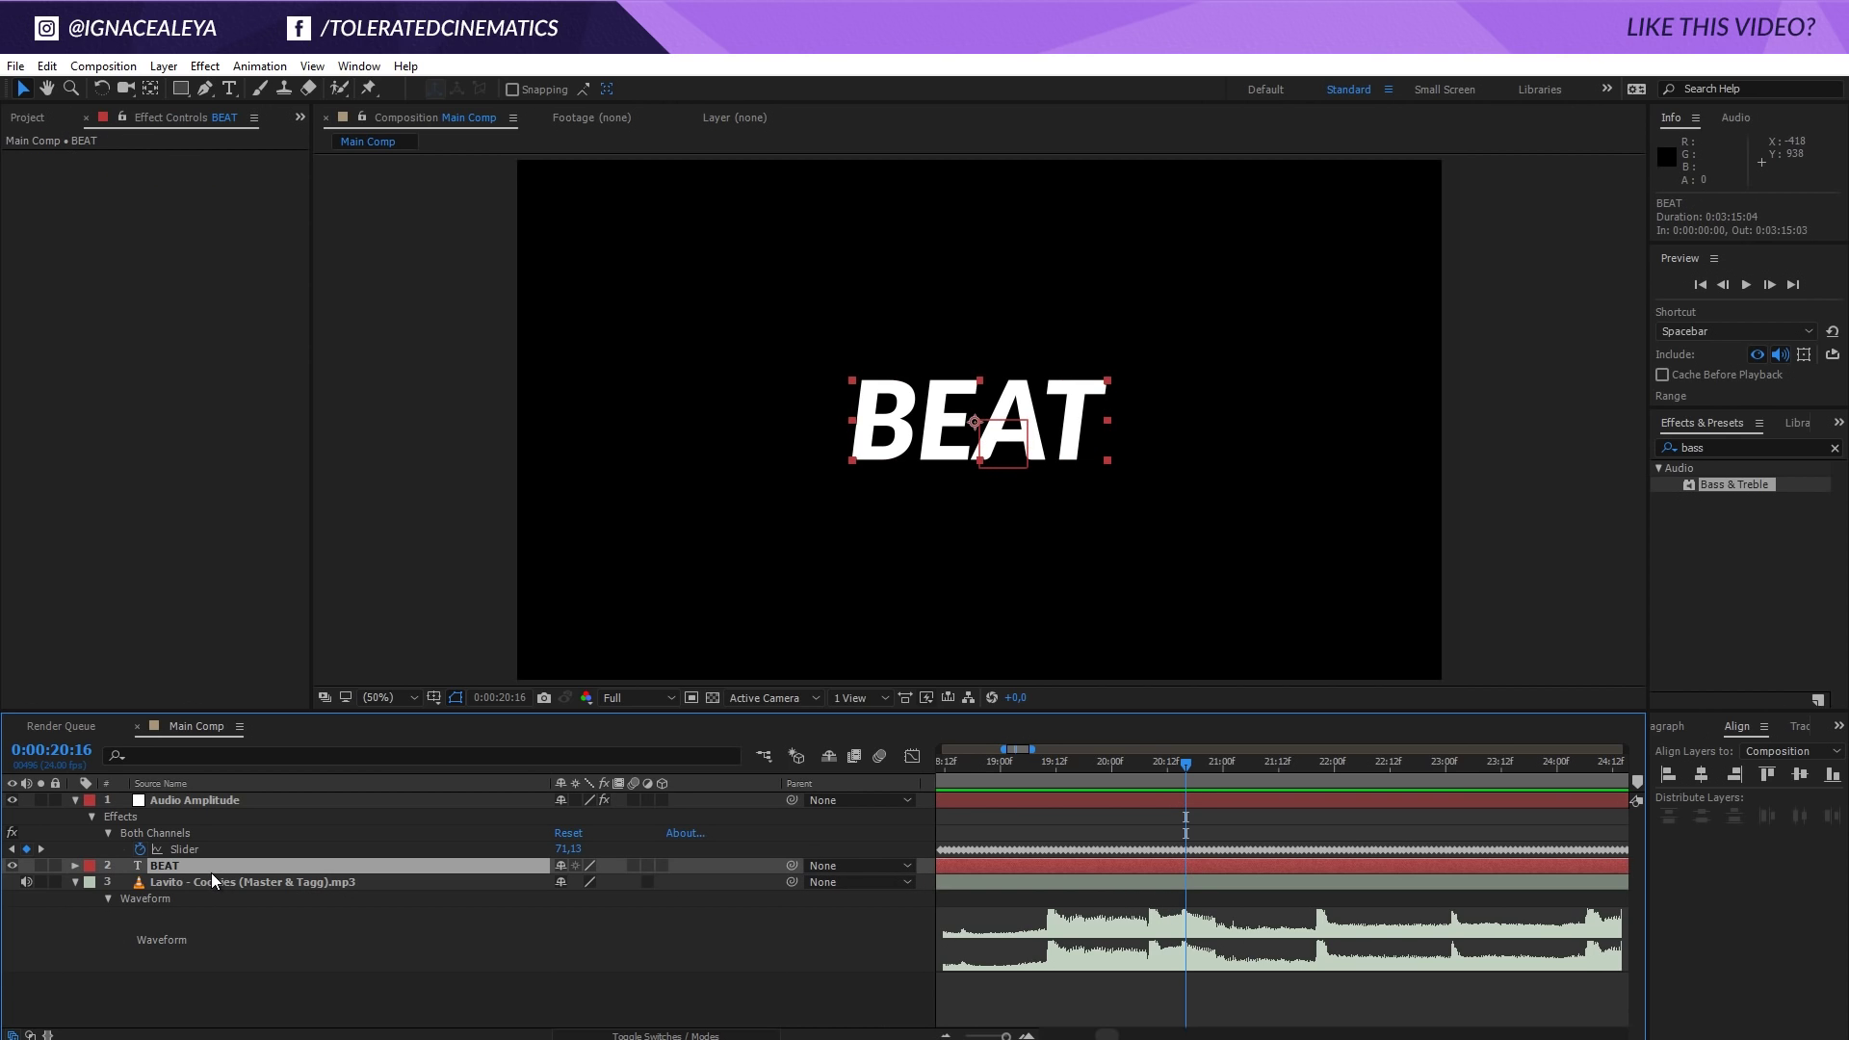
key(s)
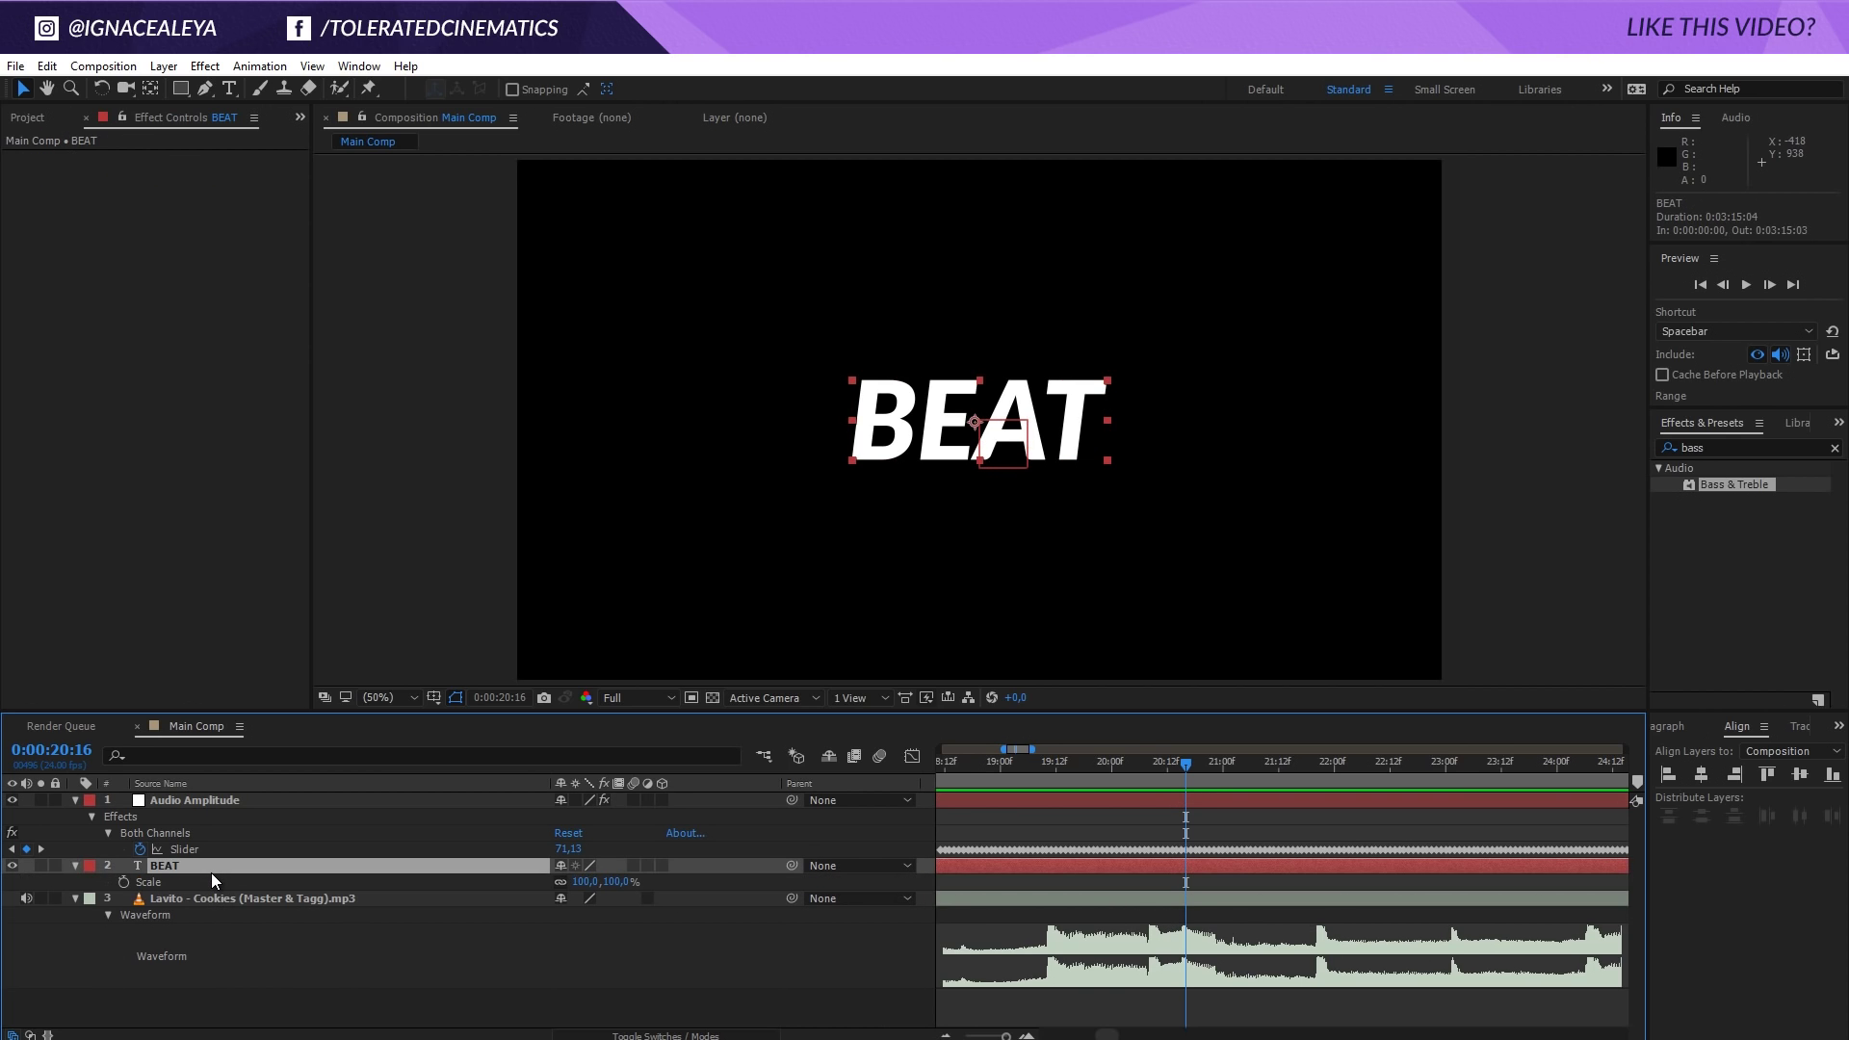
alt+click(124, 882)
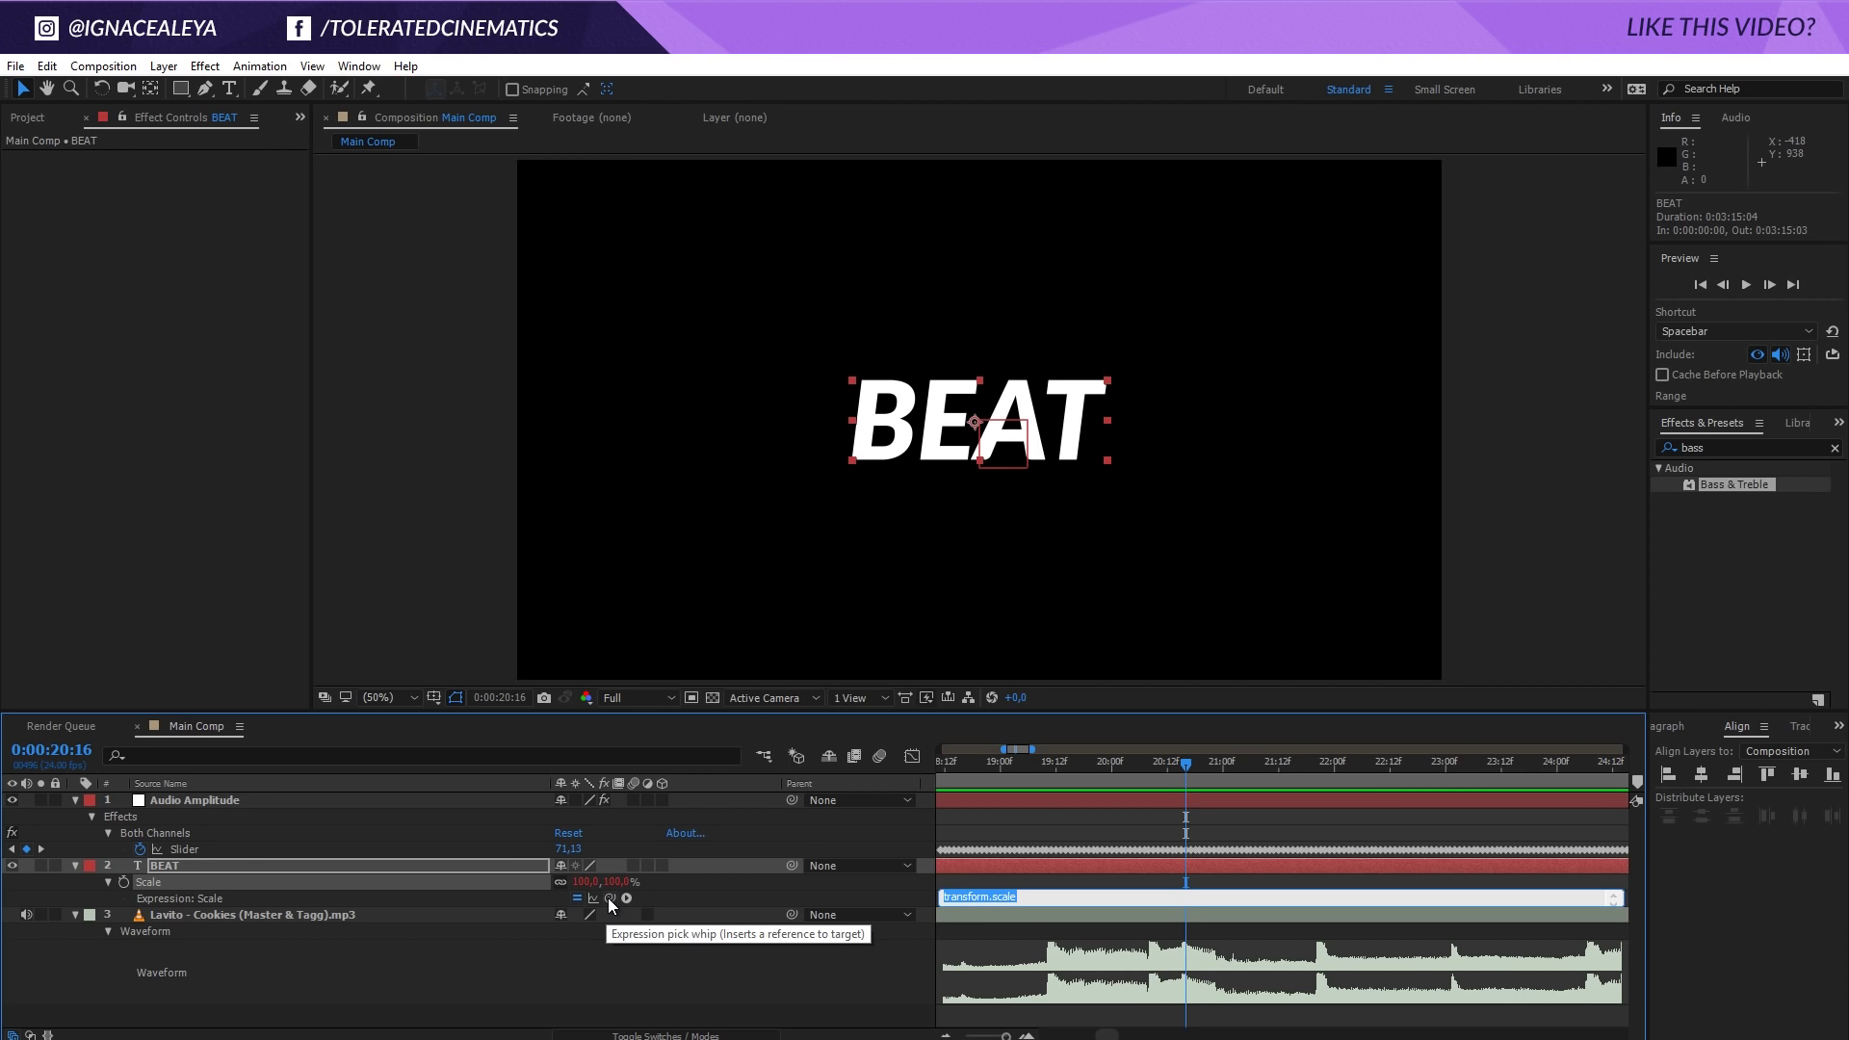
drag(608, 897, 216, 851)
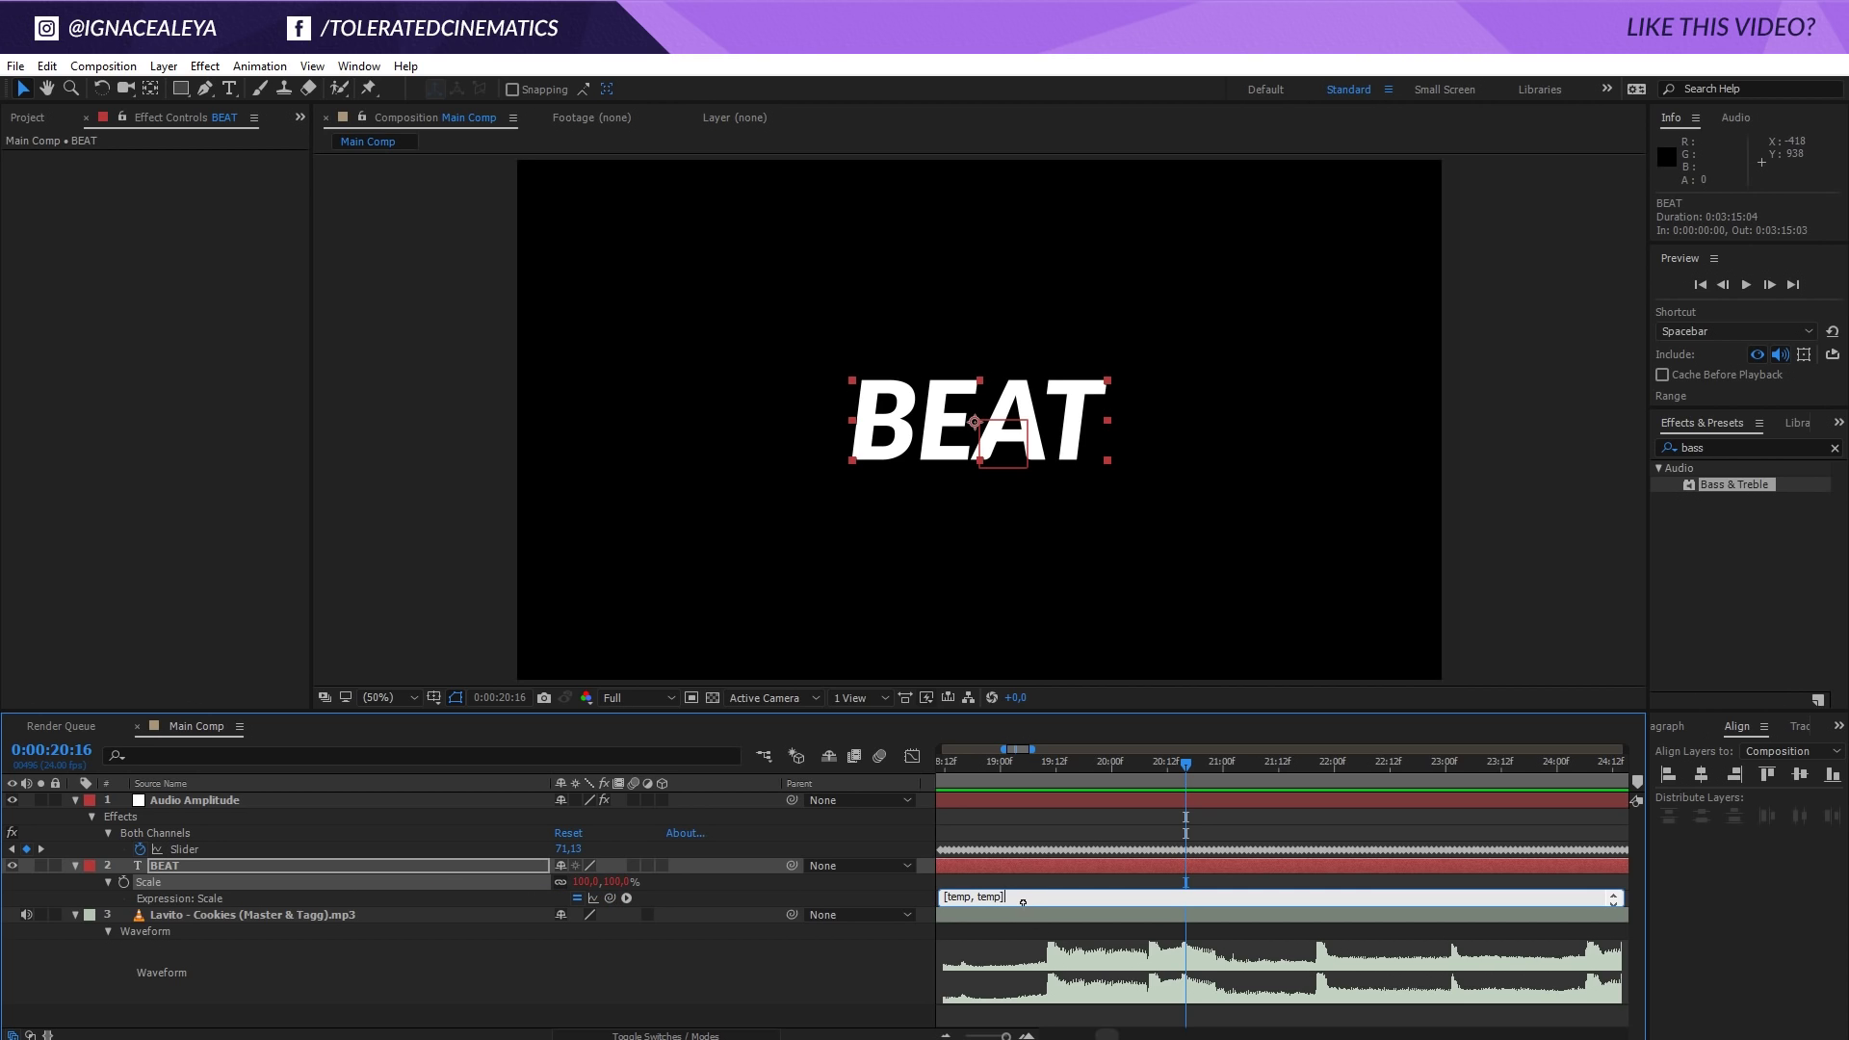
drag(1022, 903, 1019, 977)
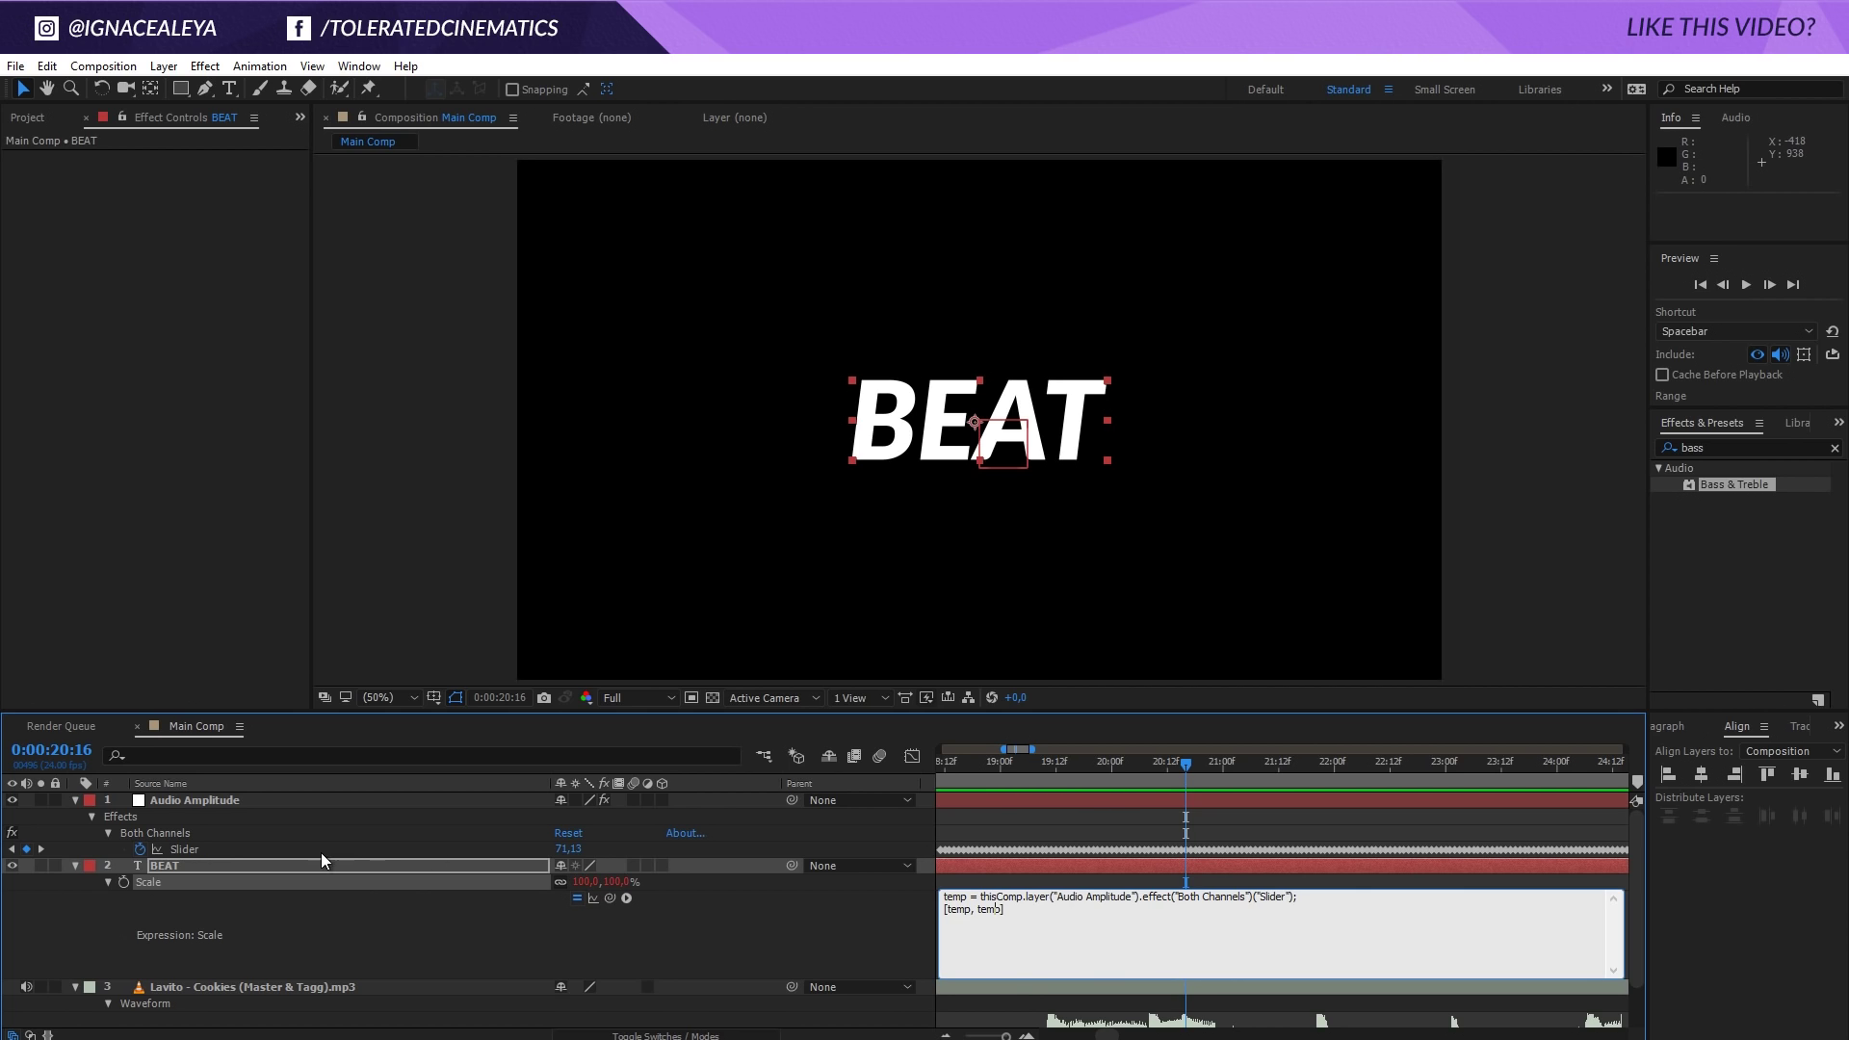
click(992, 766)
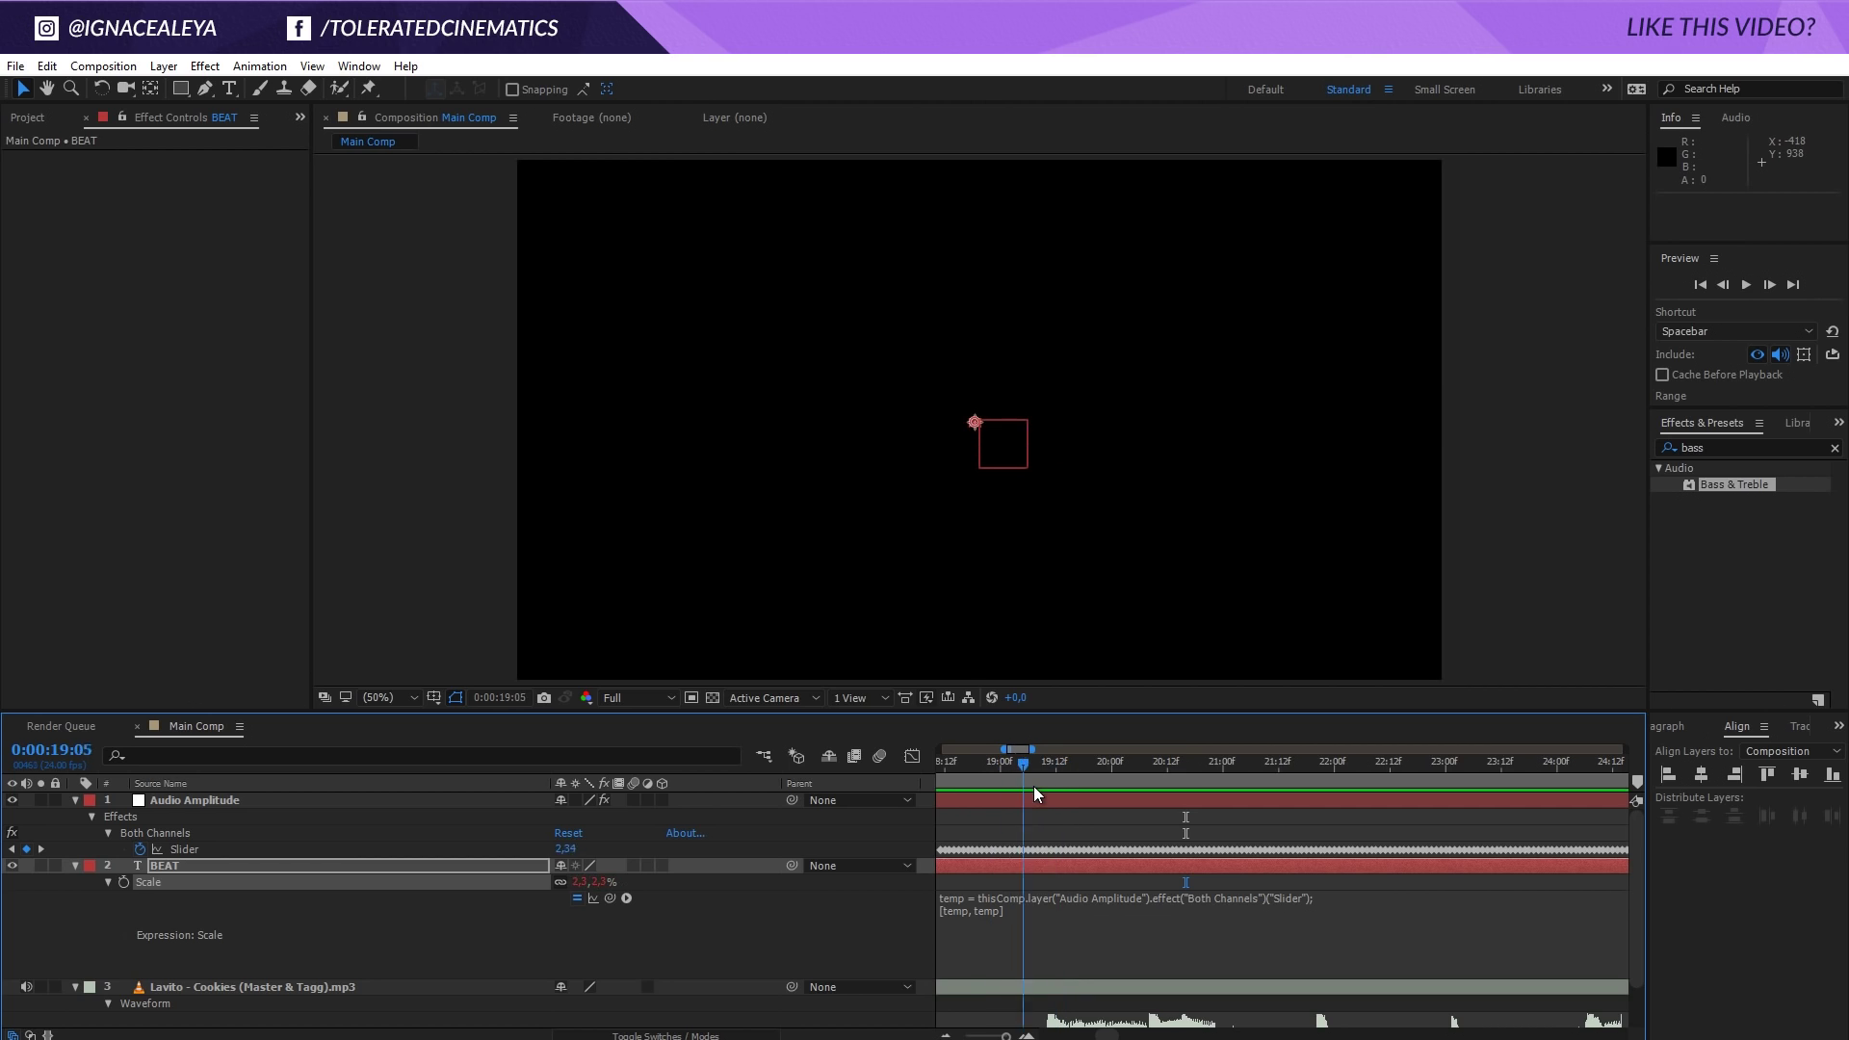
click(967, 806)
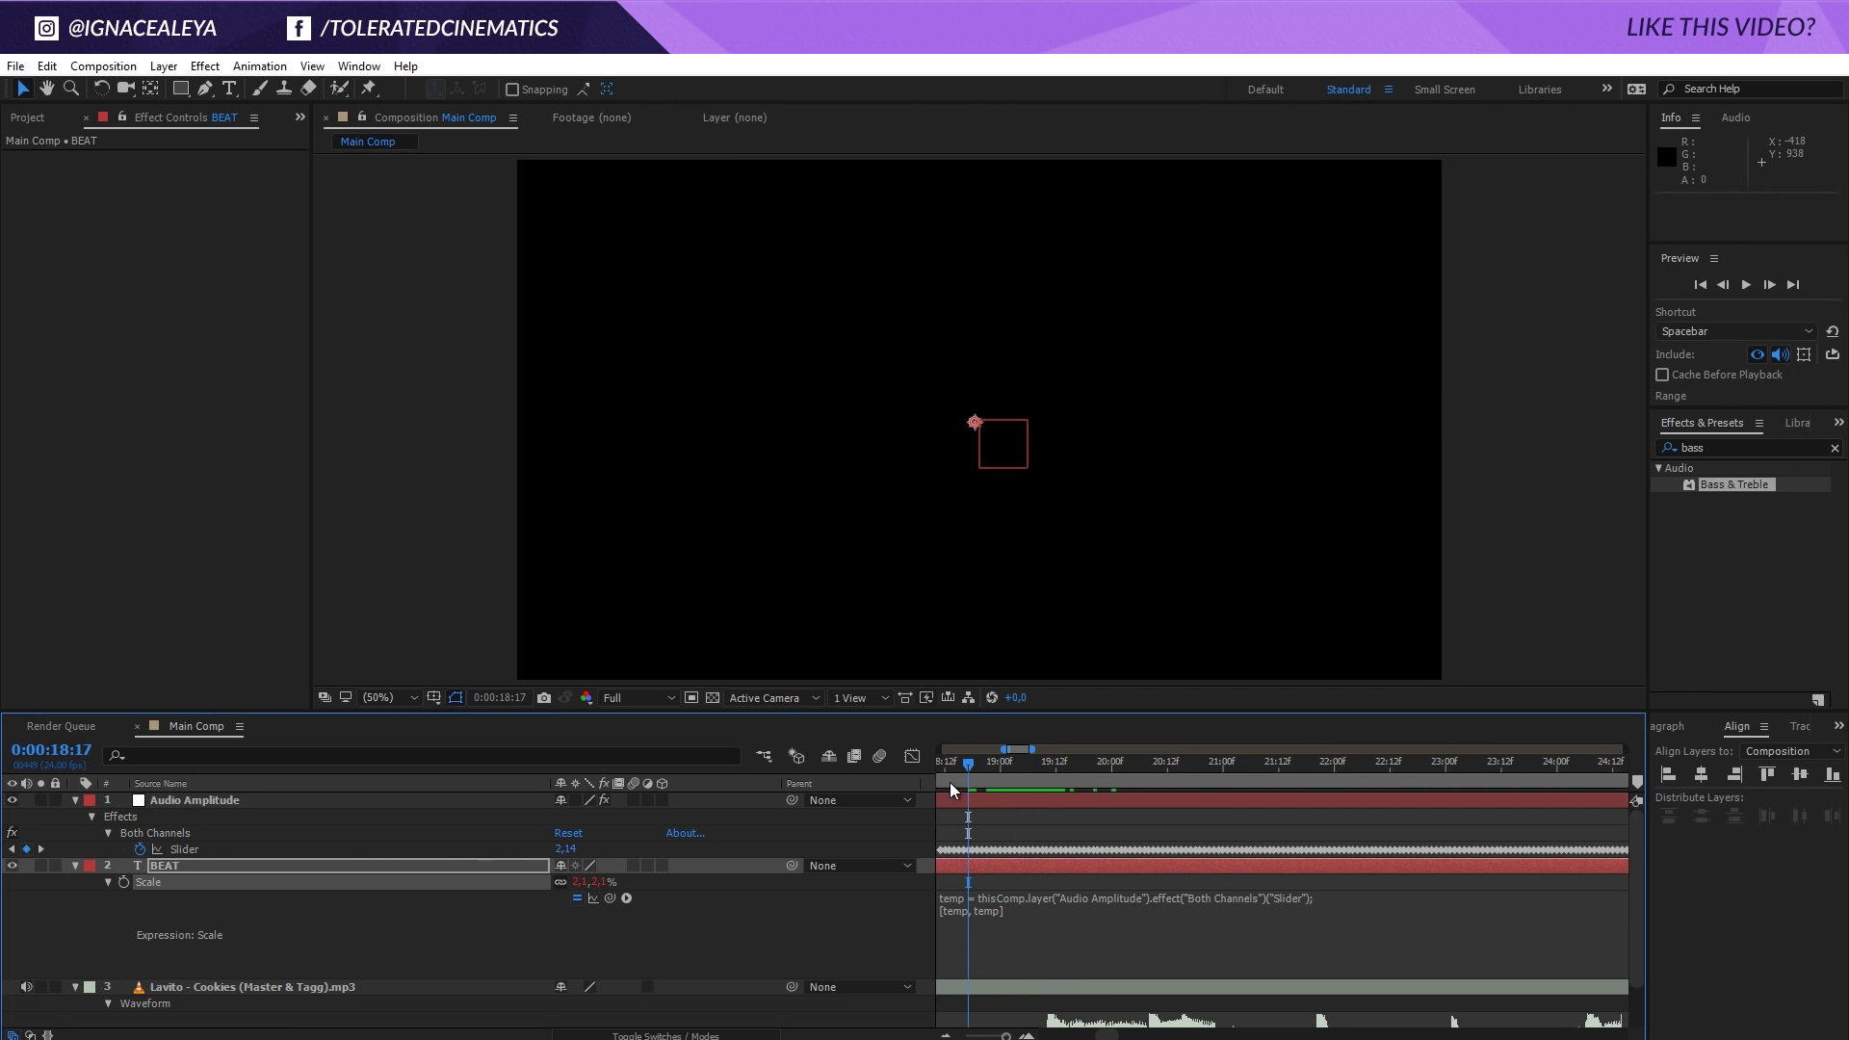
drag(966, 770, 1087, 799)
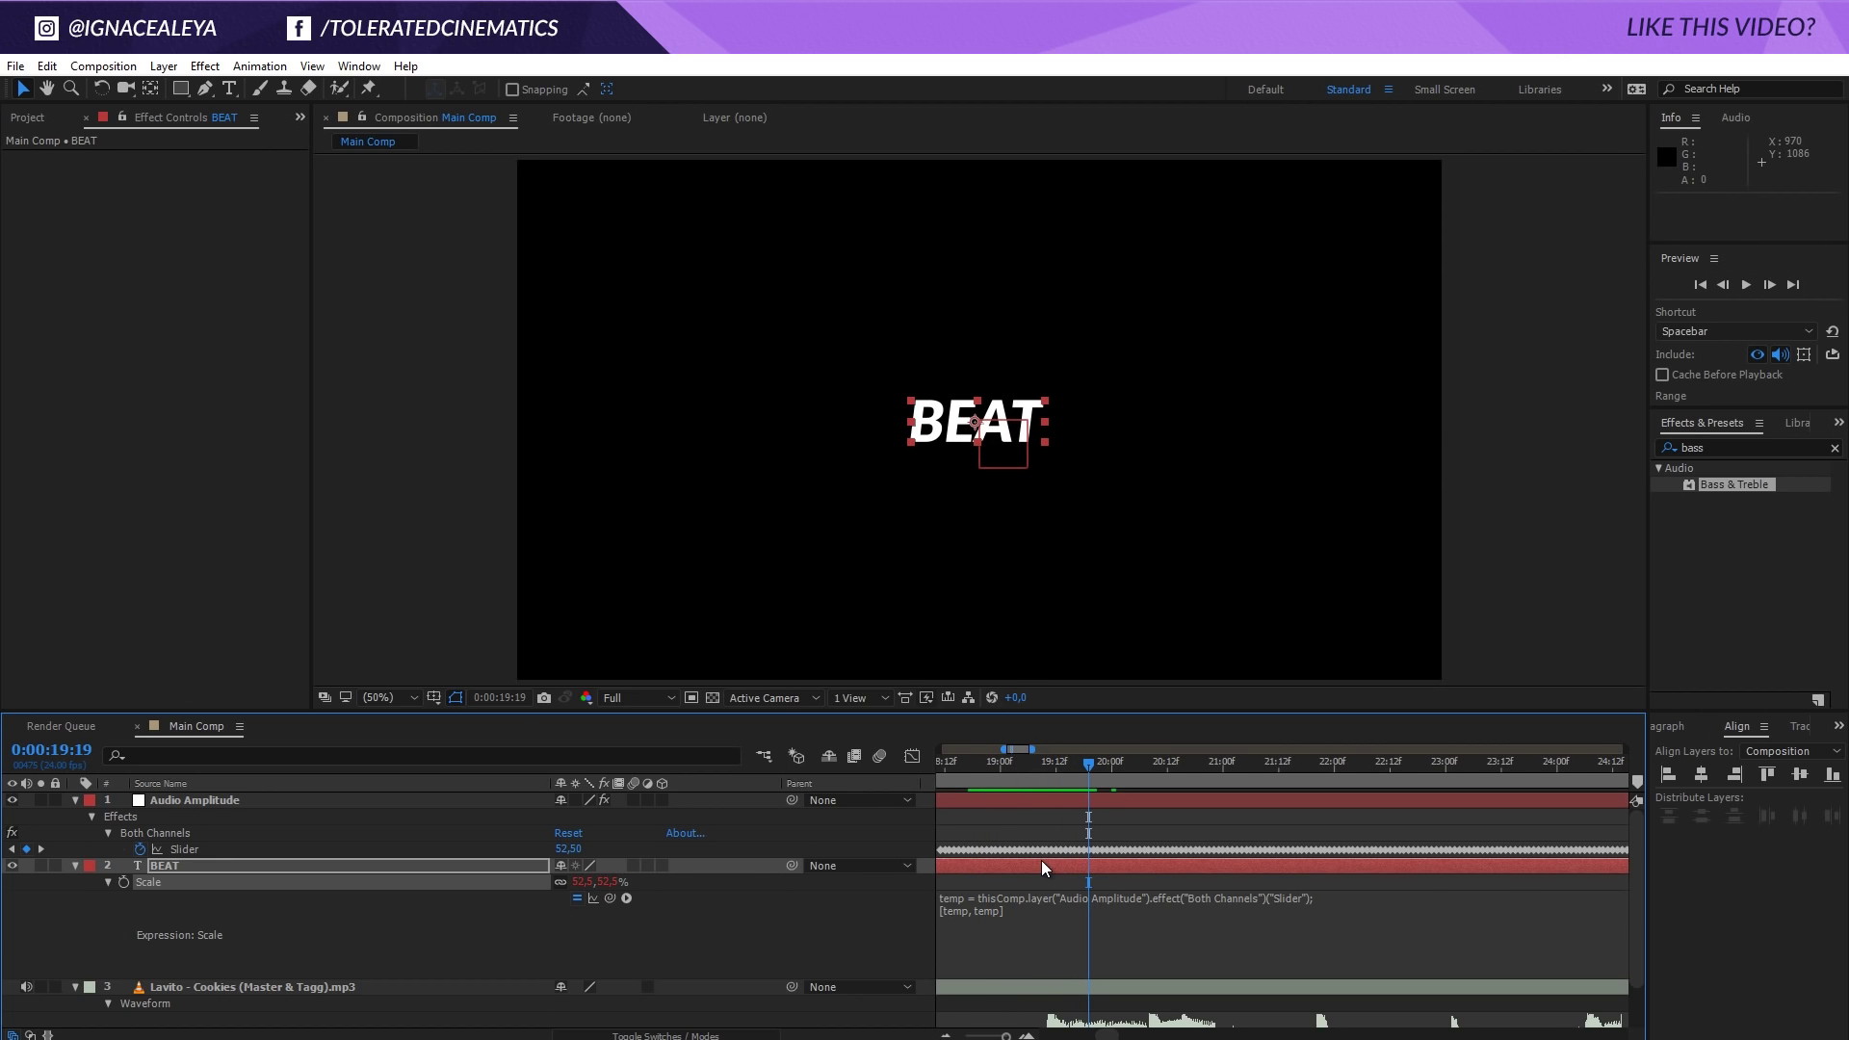
Step: Change BEAT's Scale expression to value+[temp, temp]
click(1017, 910)
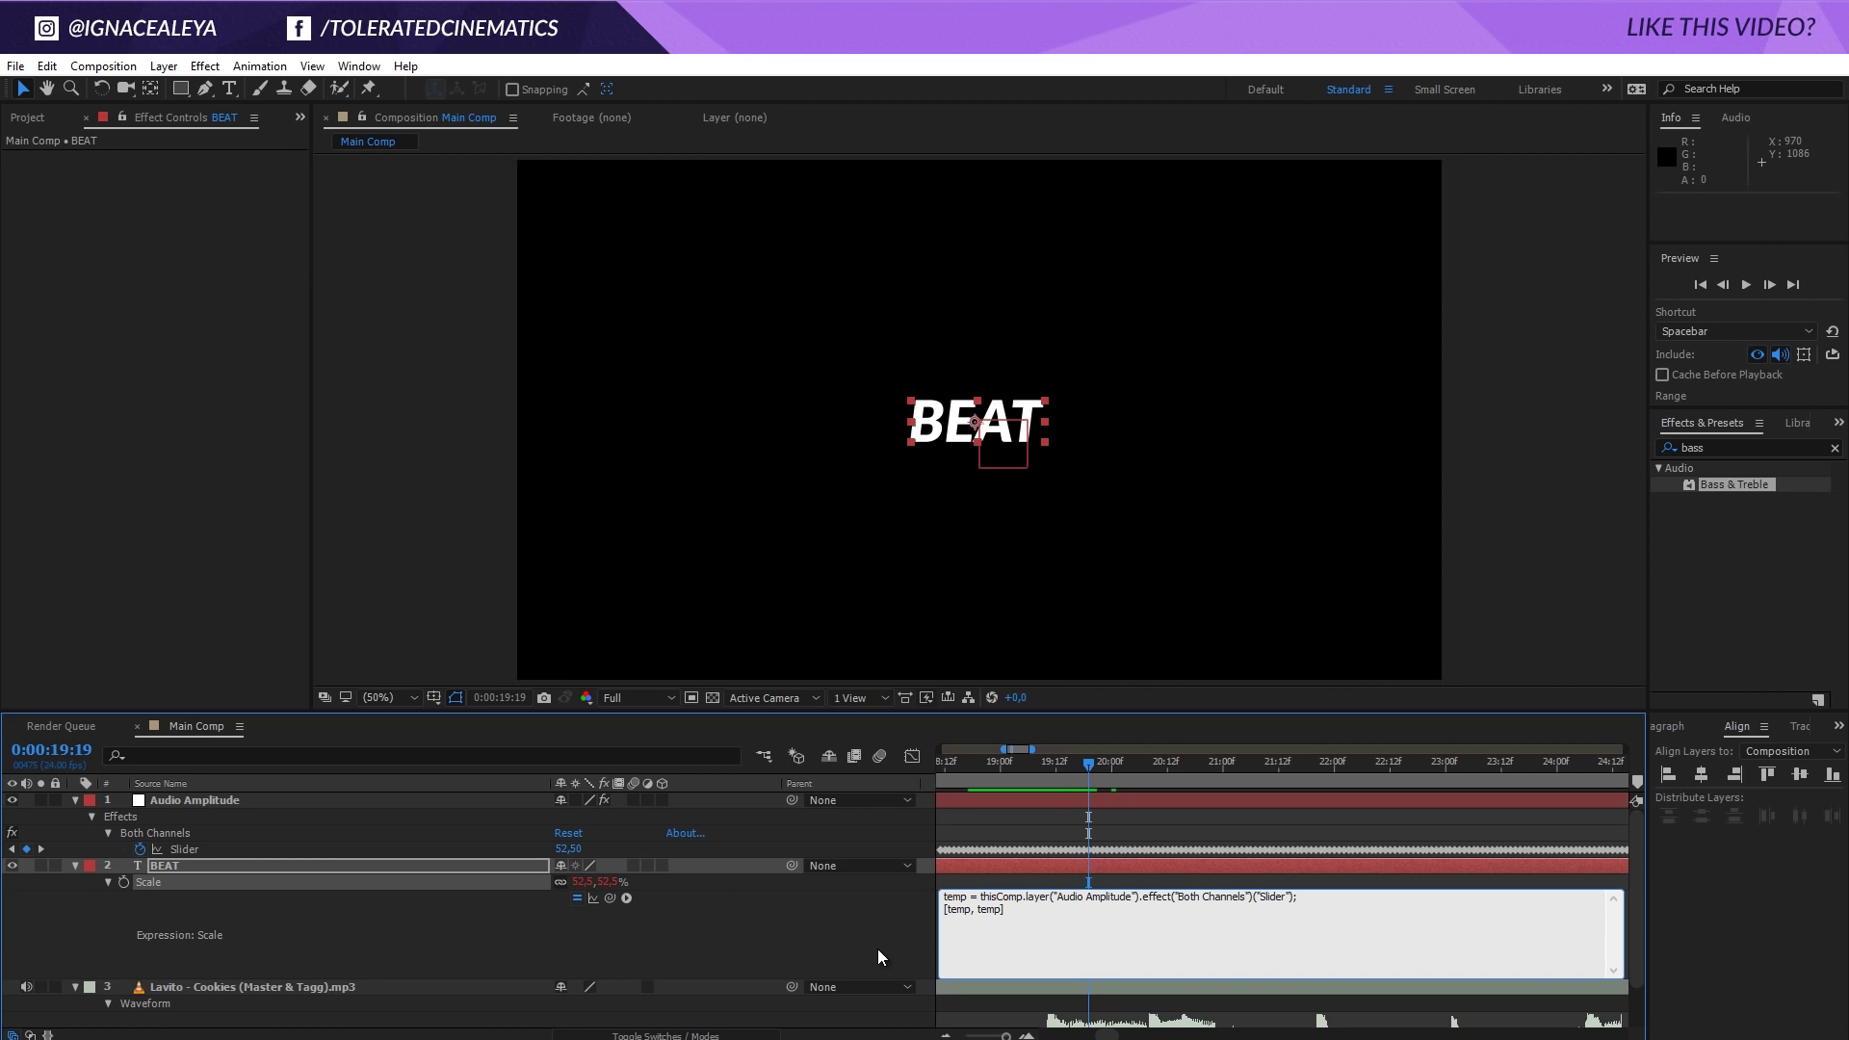
text(value+)
click(985, 869)
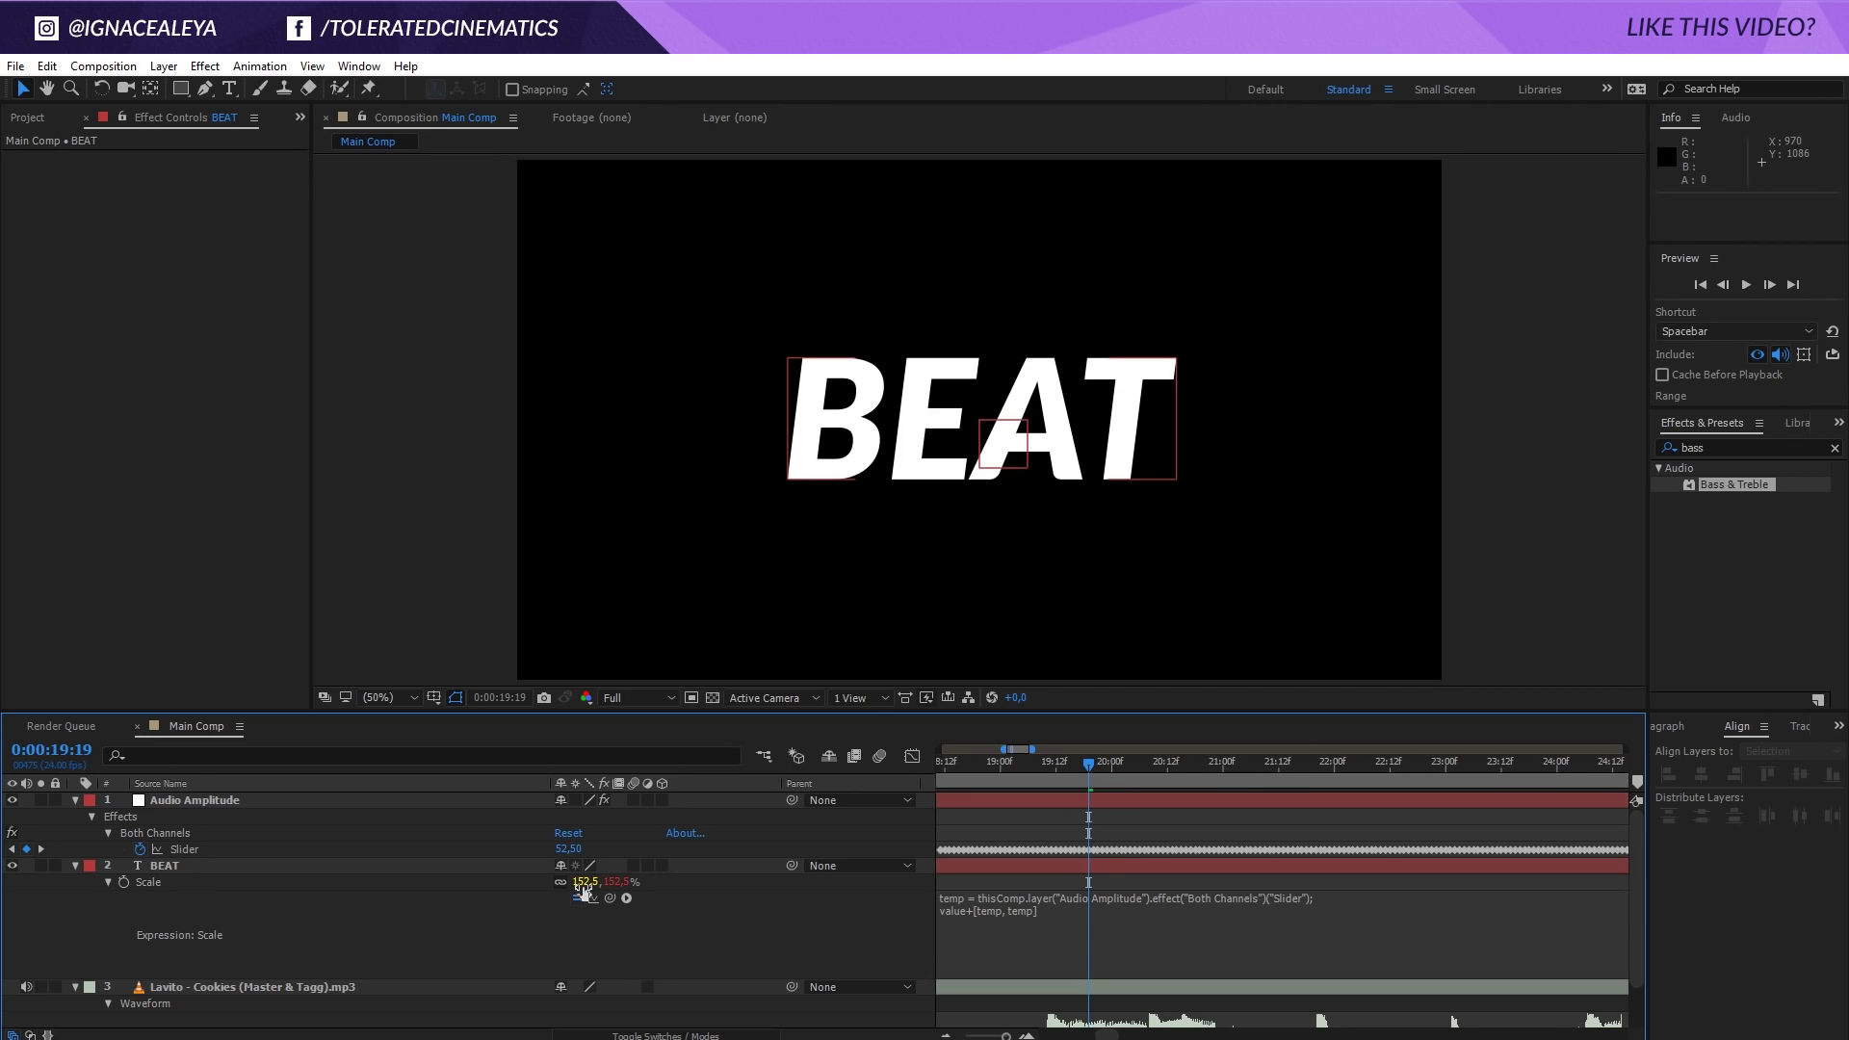
Step: Set BEAT's base Scale value to 150
click(582, 882)
key(Return)
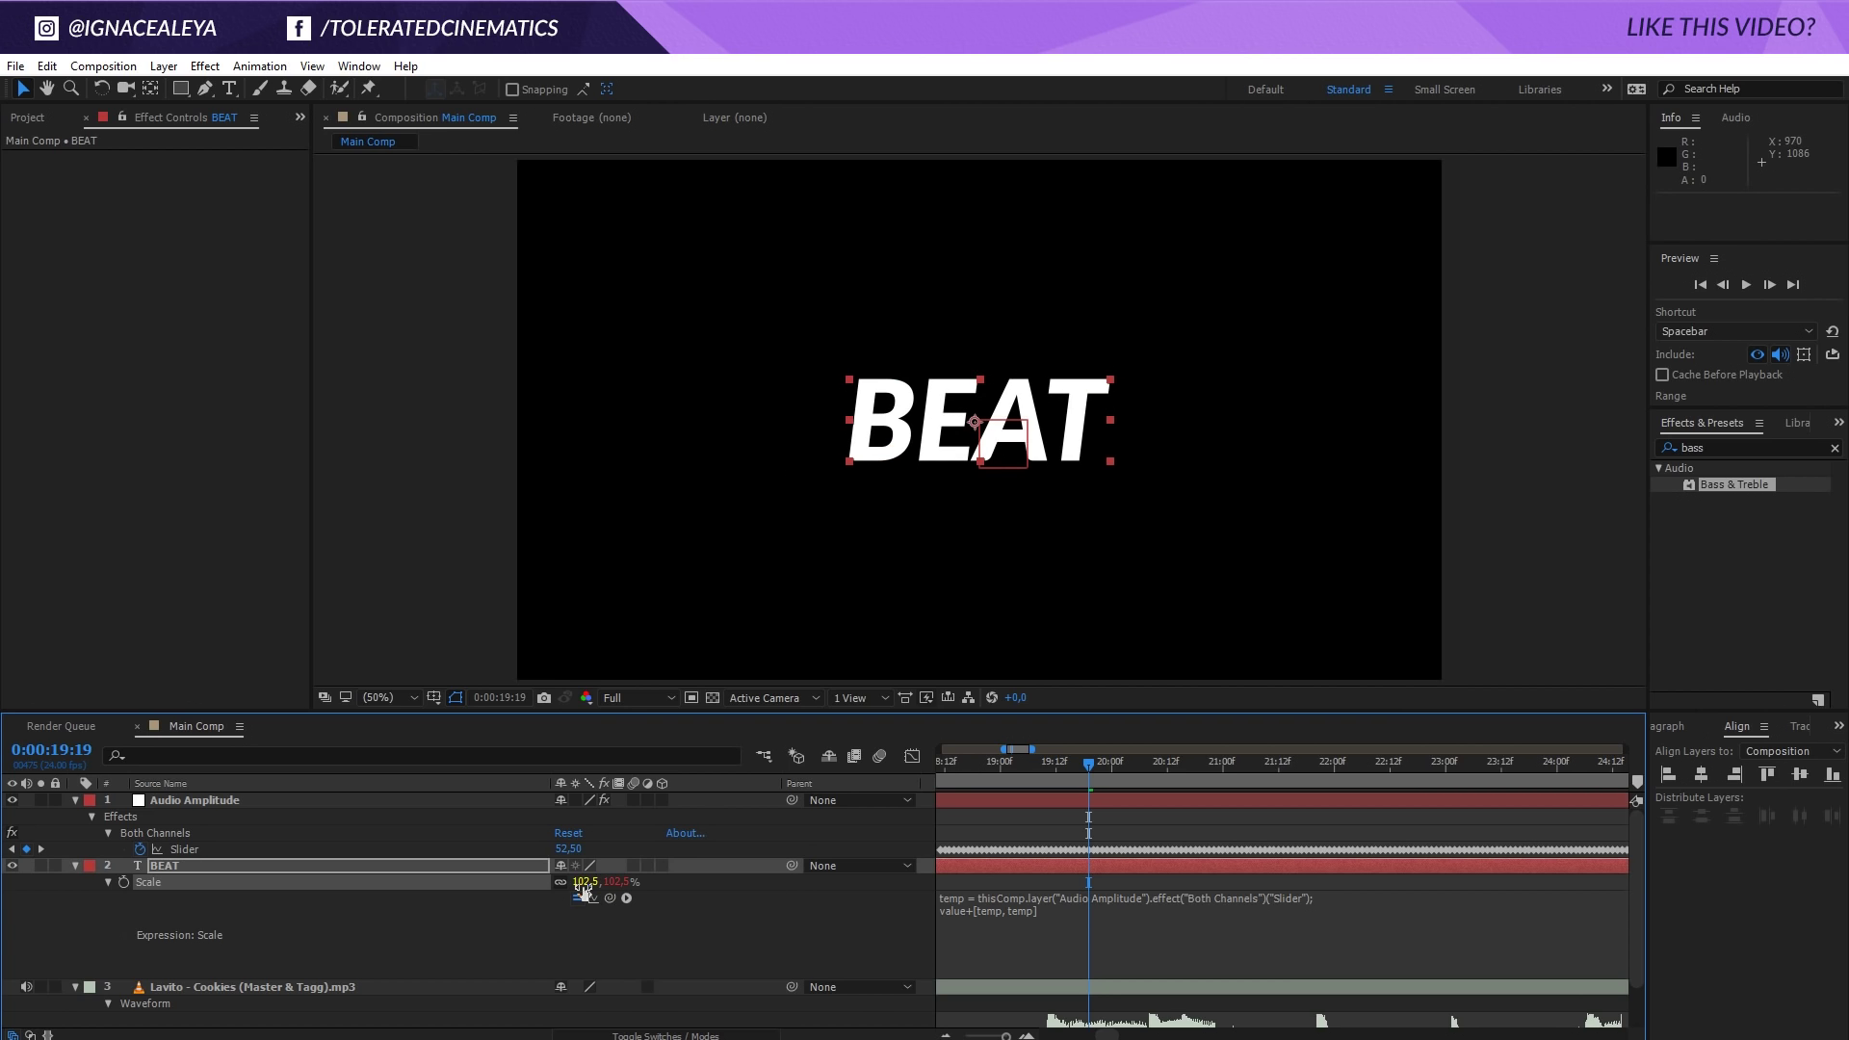
click(582, 882)
text(150)
key(Return)
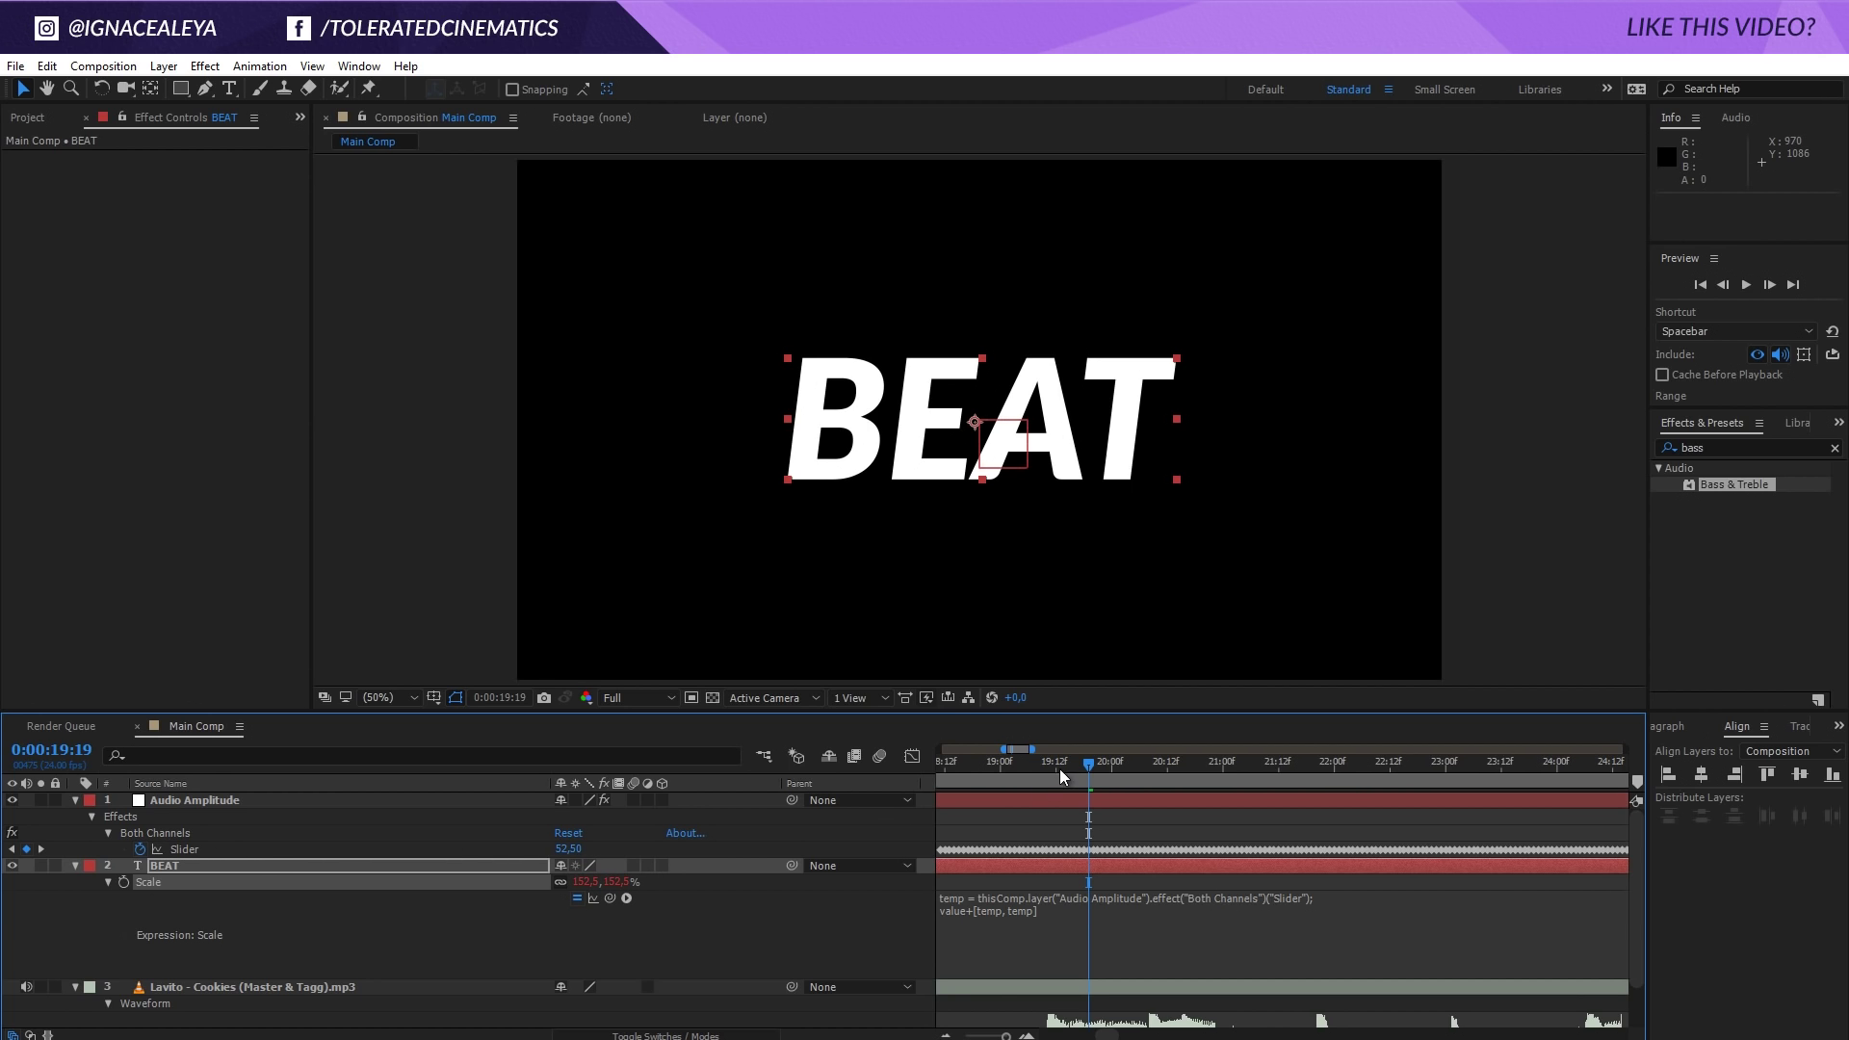
Step: Zoom the timeline out and preview the pulsing BEAT text from the comp start and from 0:00:18:20
drag(1059, 768, 1625, 748)
drag(1002, 749, 812, 756)
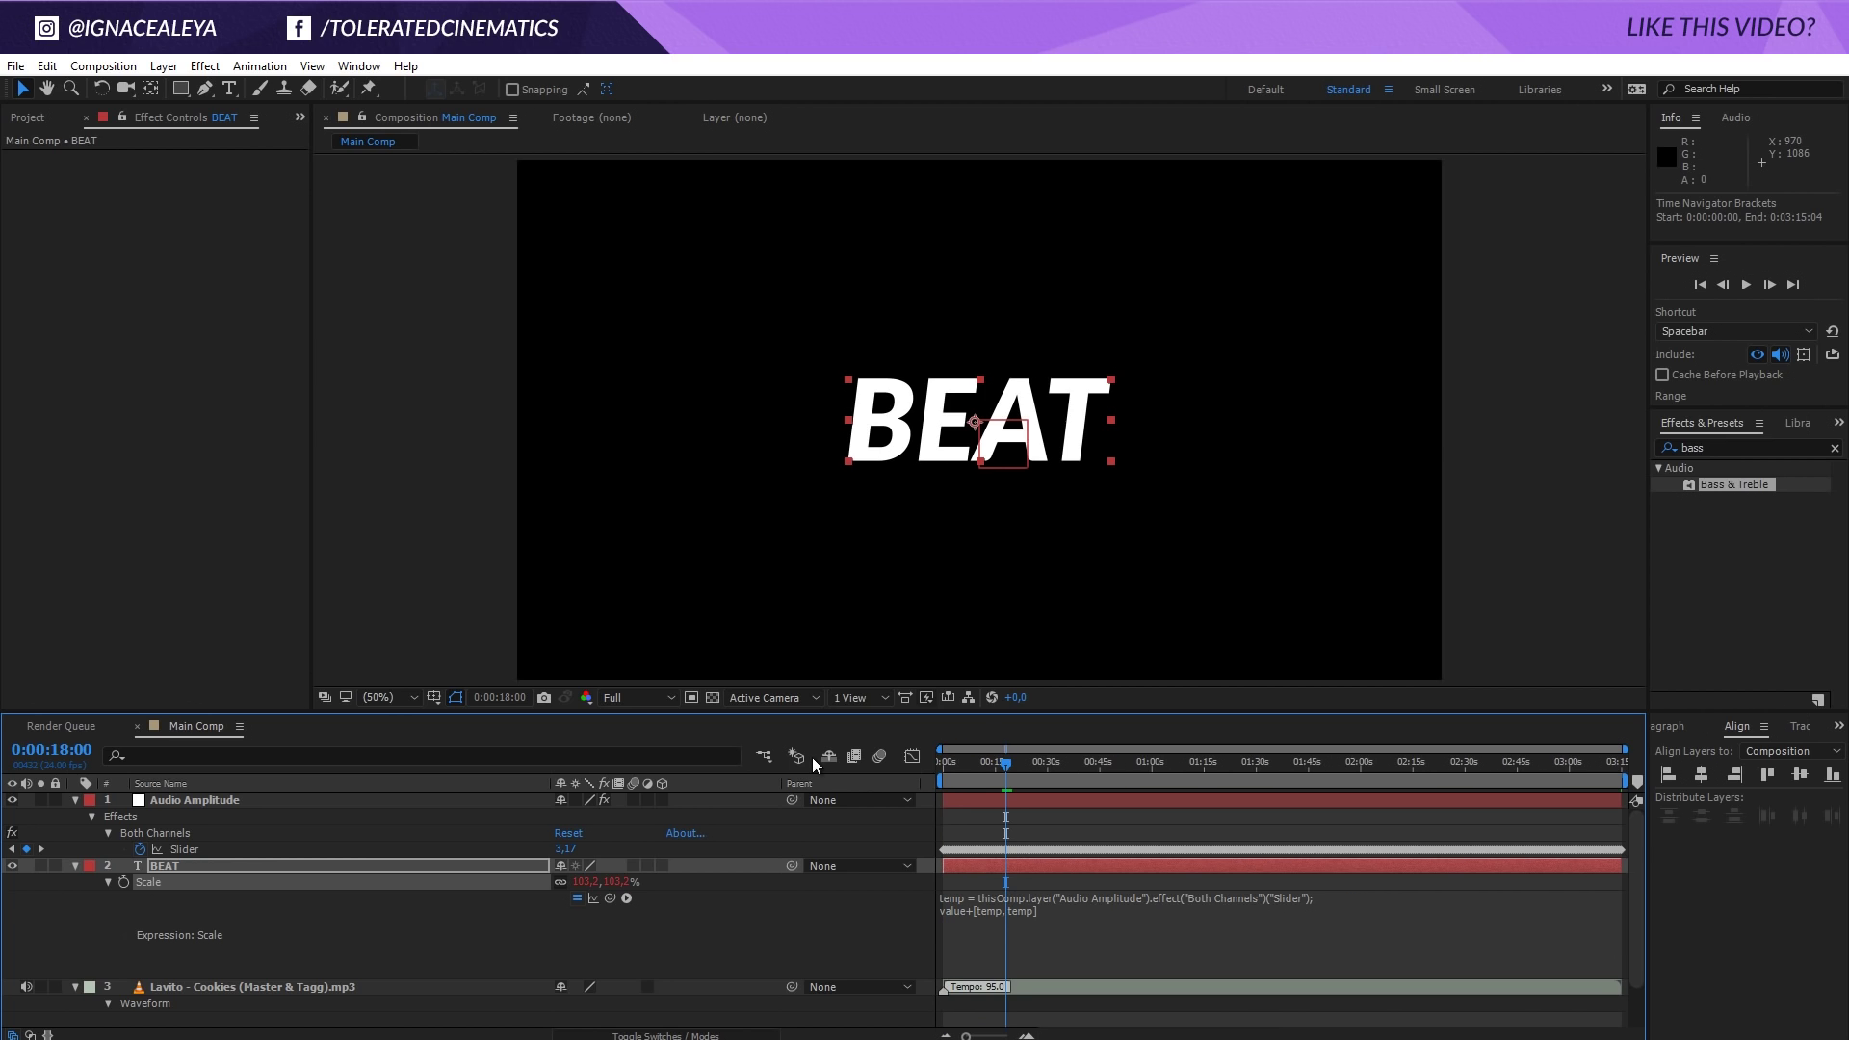
click(946, 767)
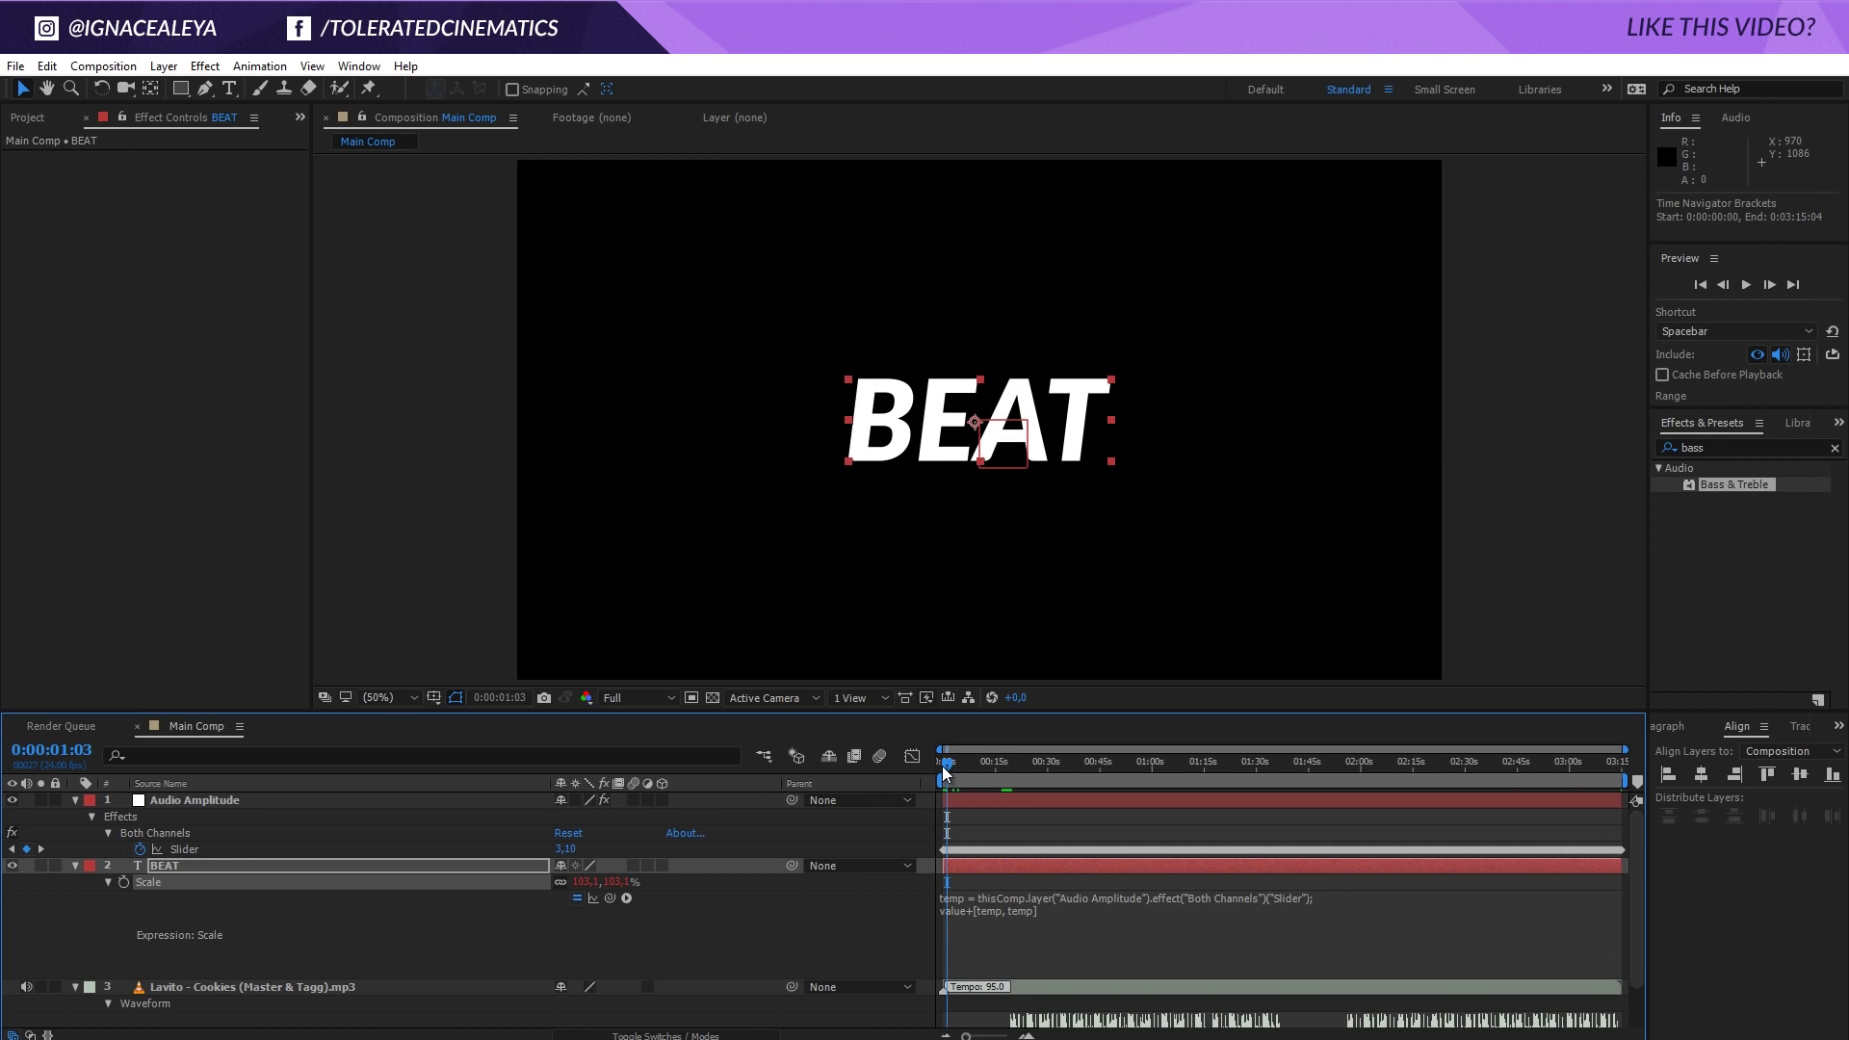
key(space)
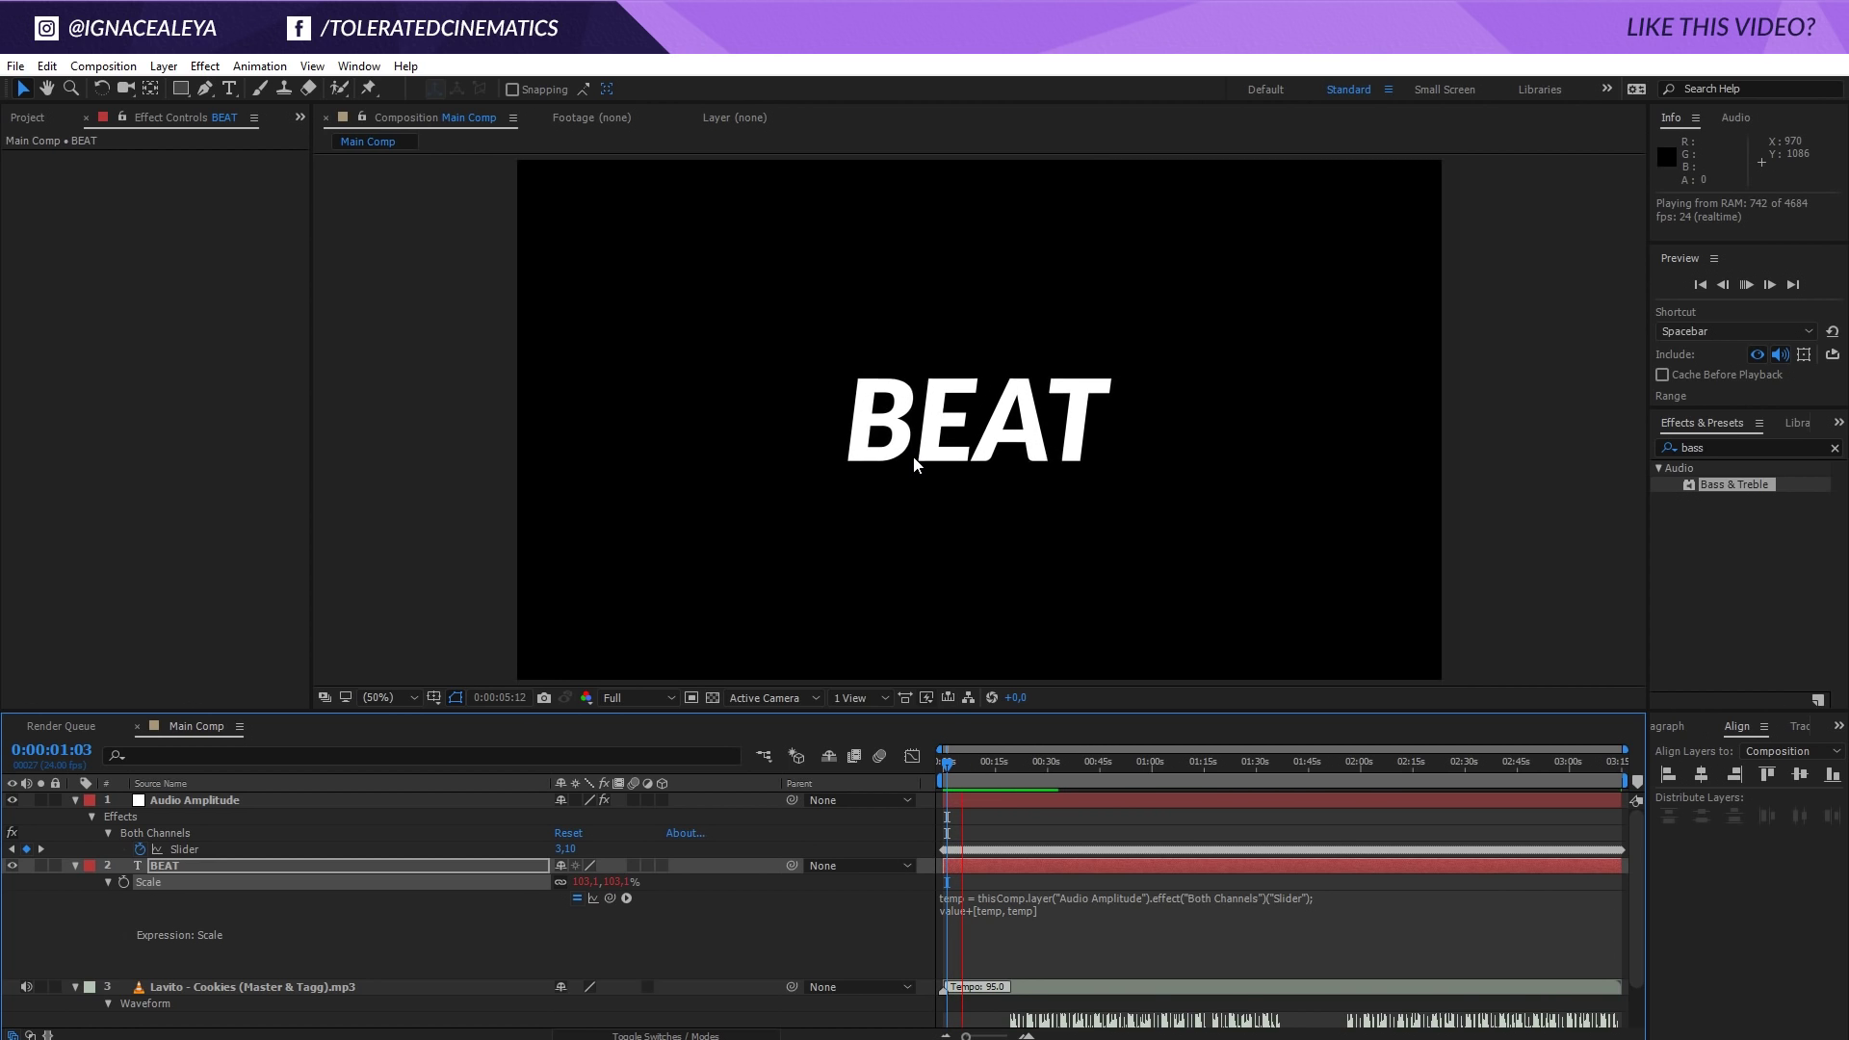
mouse_move(996, 760)
mouse_down()
mouse_move(1024, 760)
mouse_move(1009, 765)
mouse_up()
key(space)
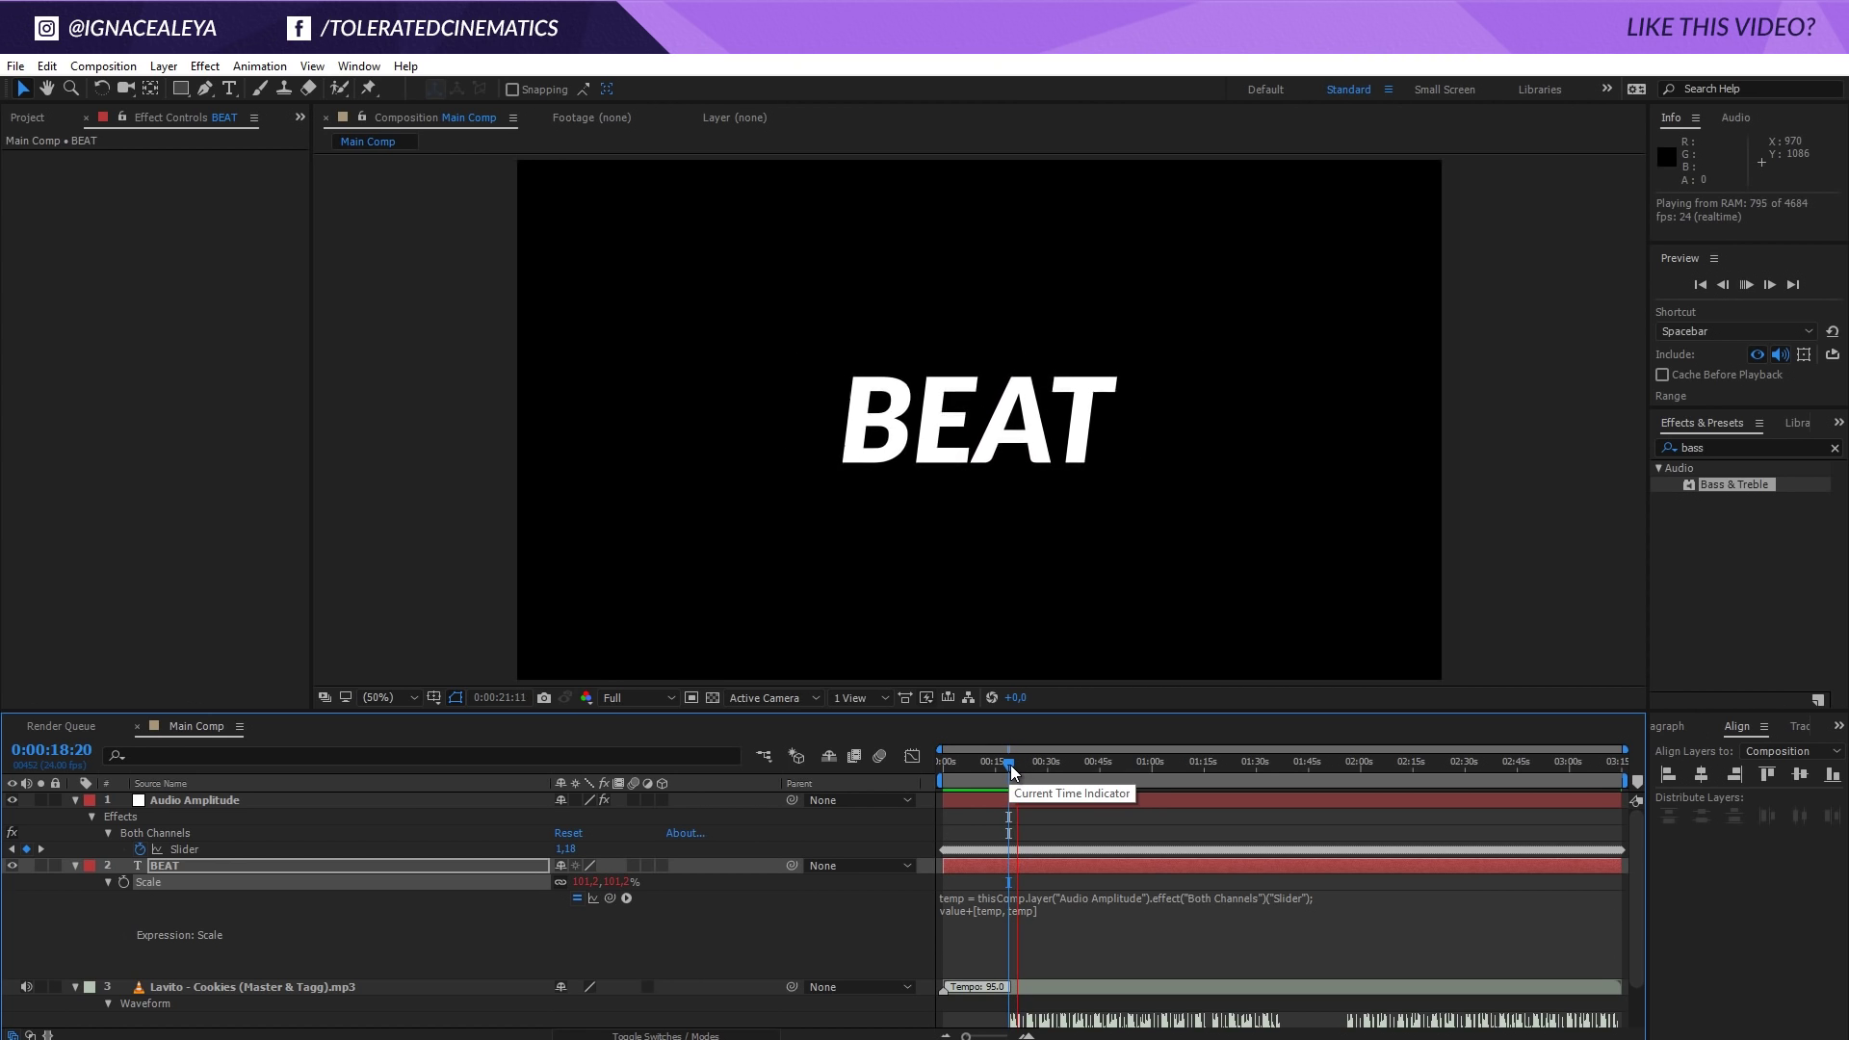
key(space)
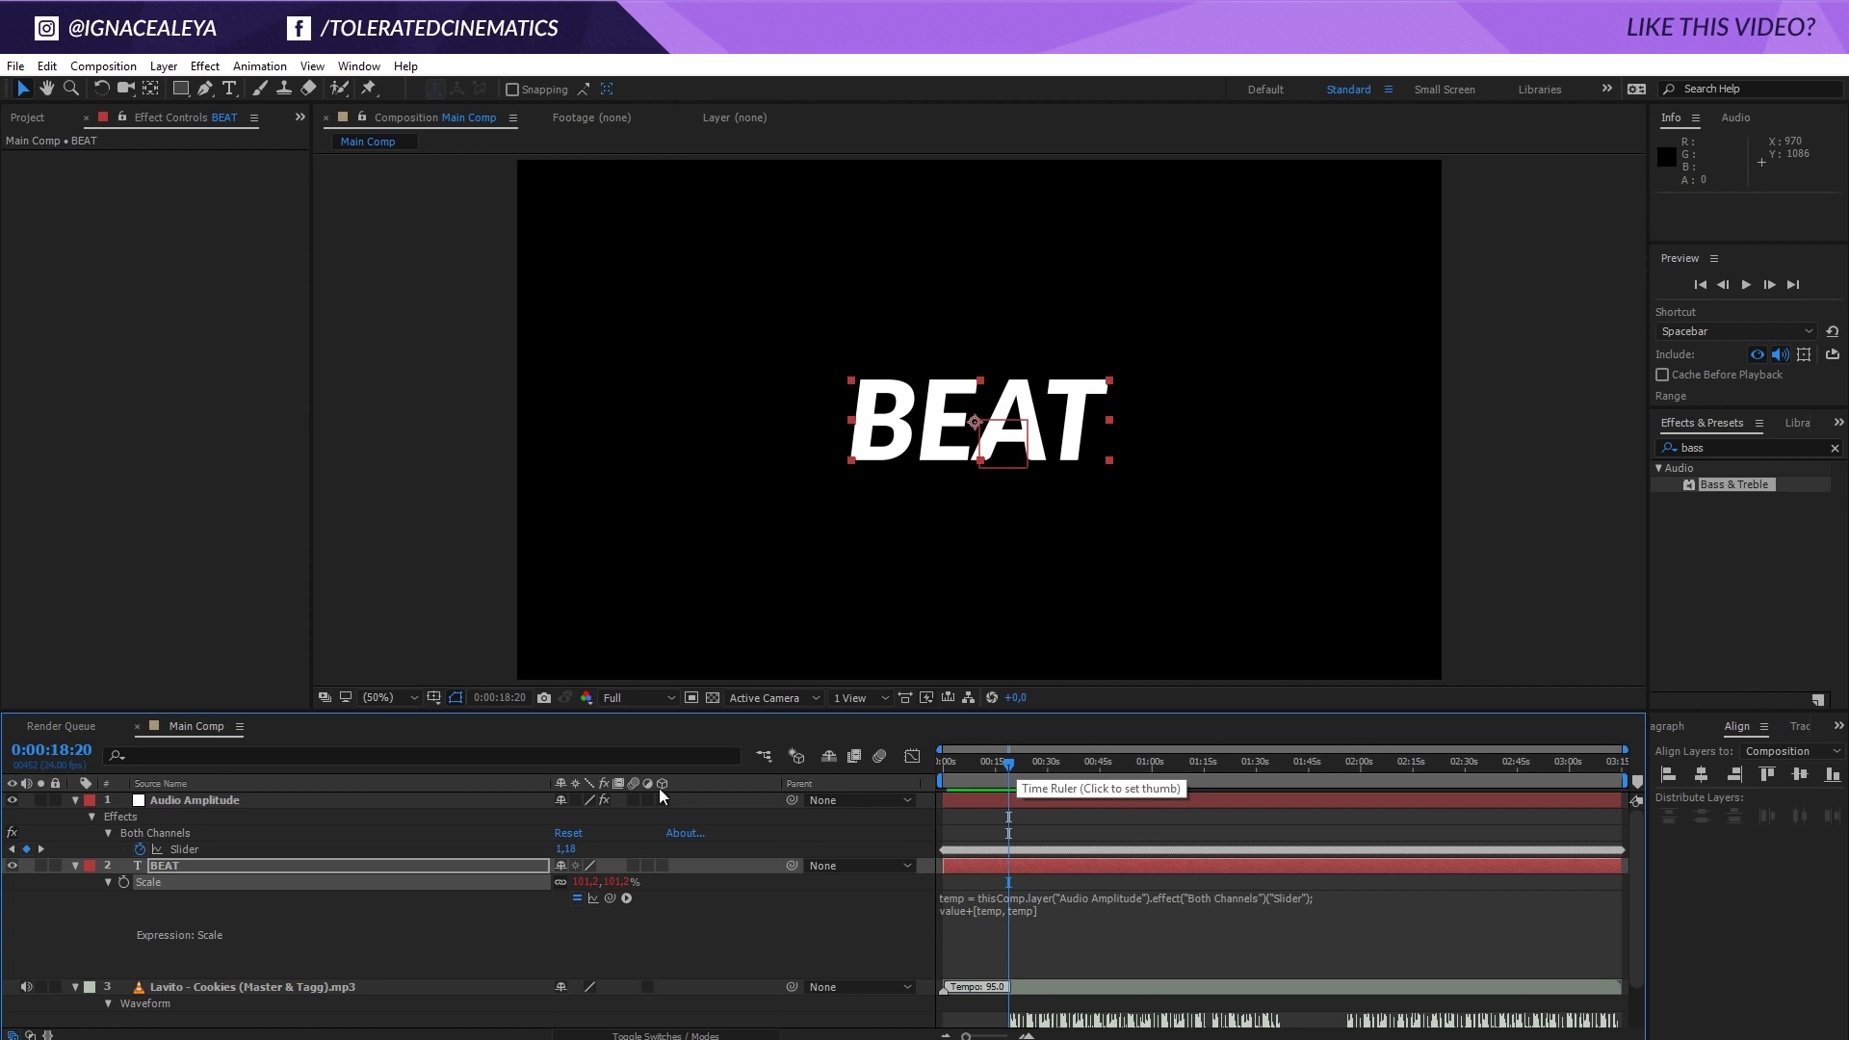
Step: Give the Audio Amplitude slider the expression linear(value,70,85,0,50)
alt+click(139, 849)
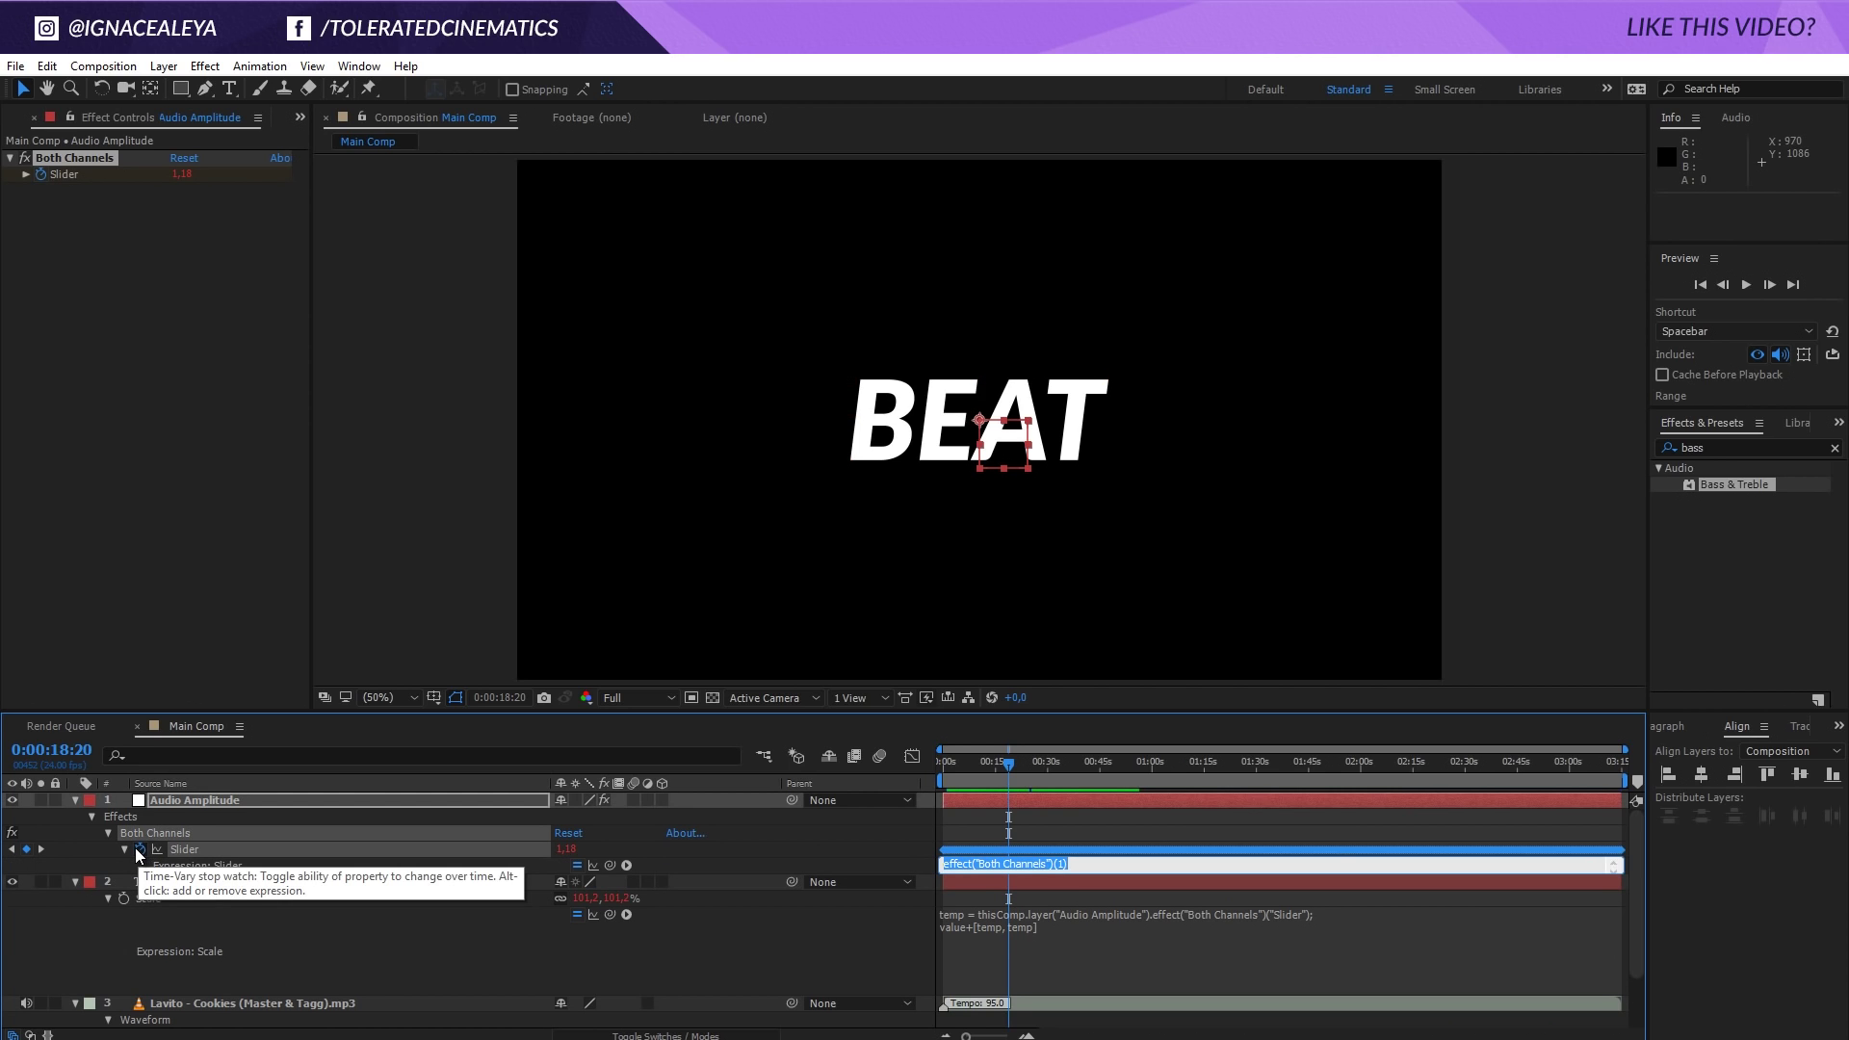
text(linear()
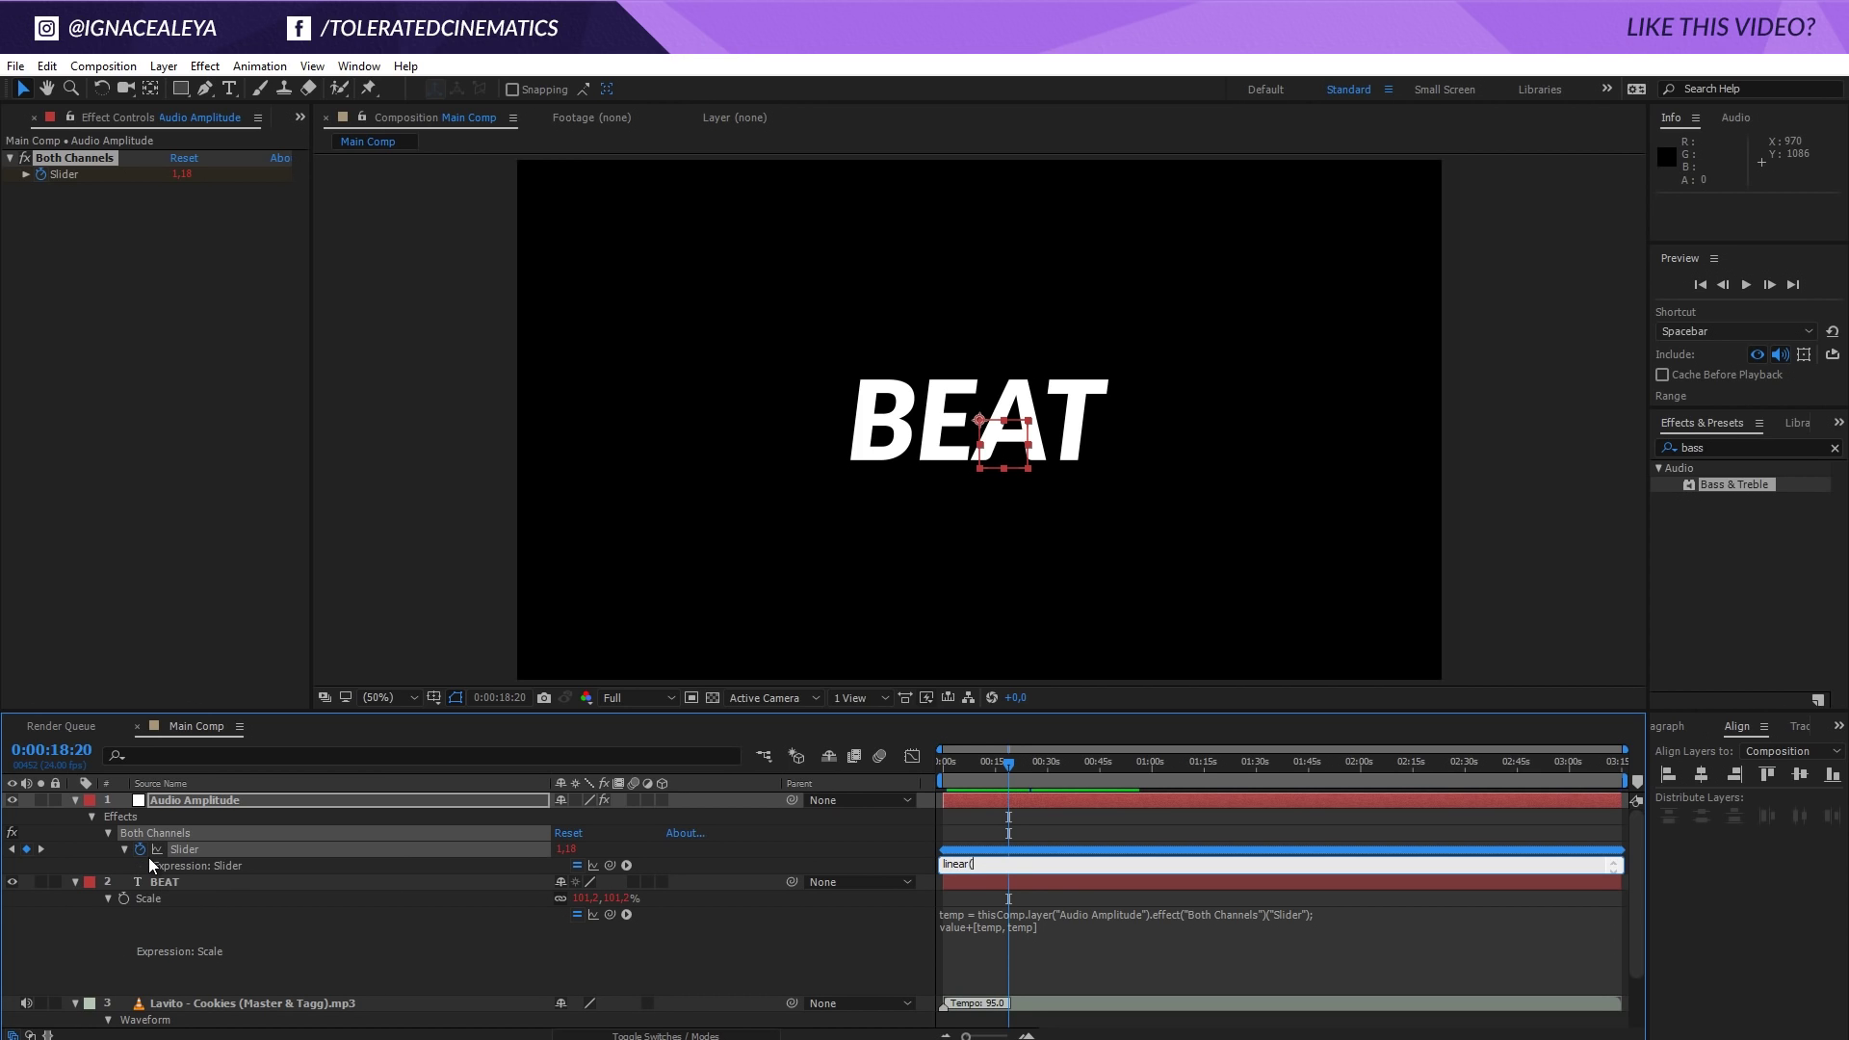
text(value,)
text(70)
text(,85,0,50)
click(1107, 826)
Step: Scrub the timeline from near the comp start to check BEAT's scale response
drag(1011, 761, 975, 852)
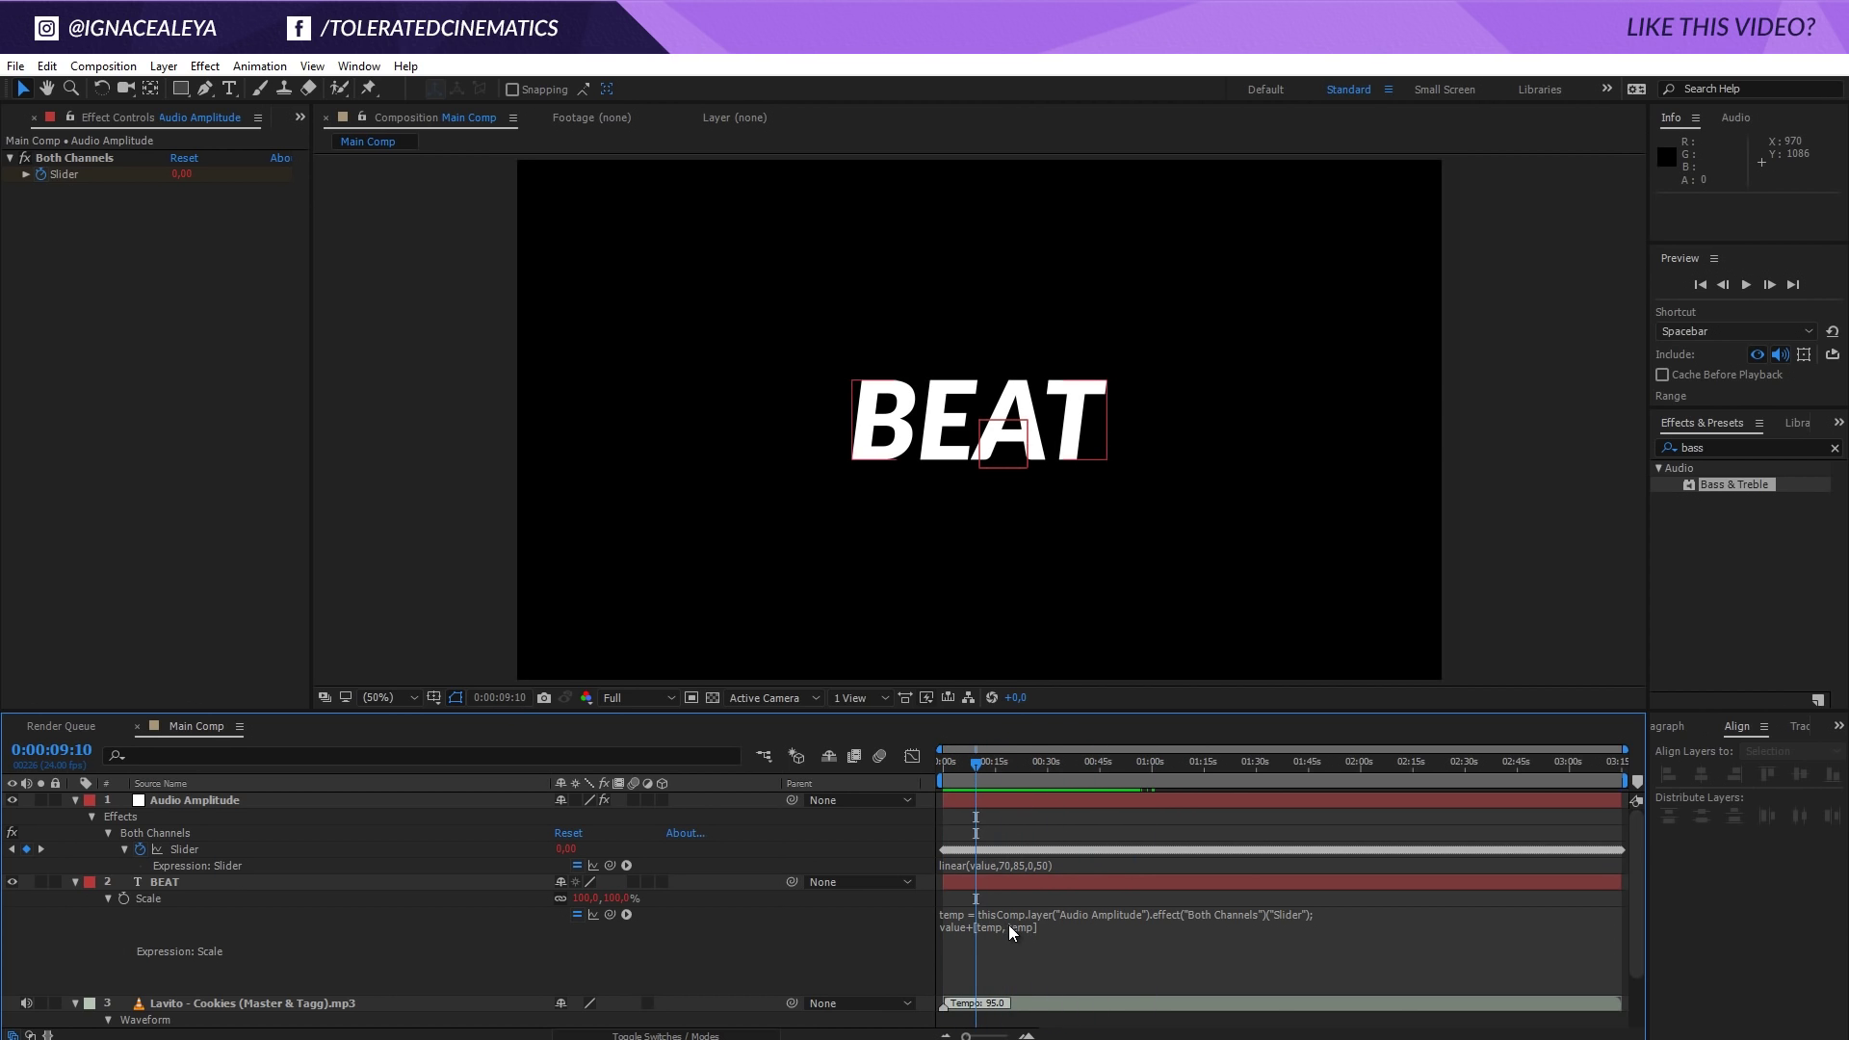
scroll(1008, 925, down, 3)
drag(986, 763, 1019, 782)
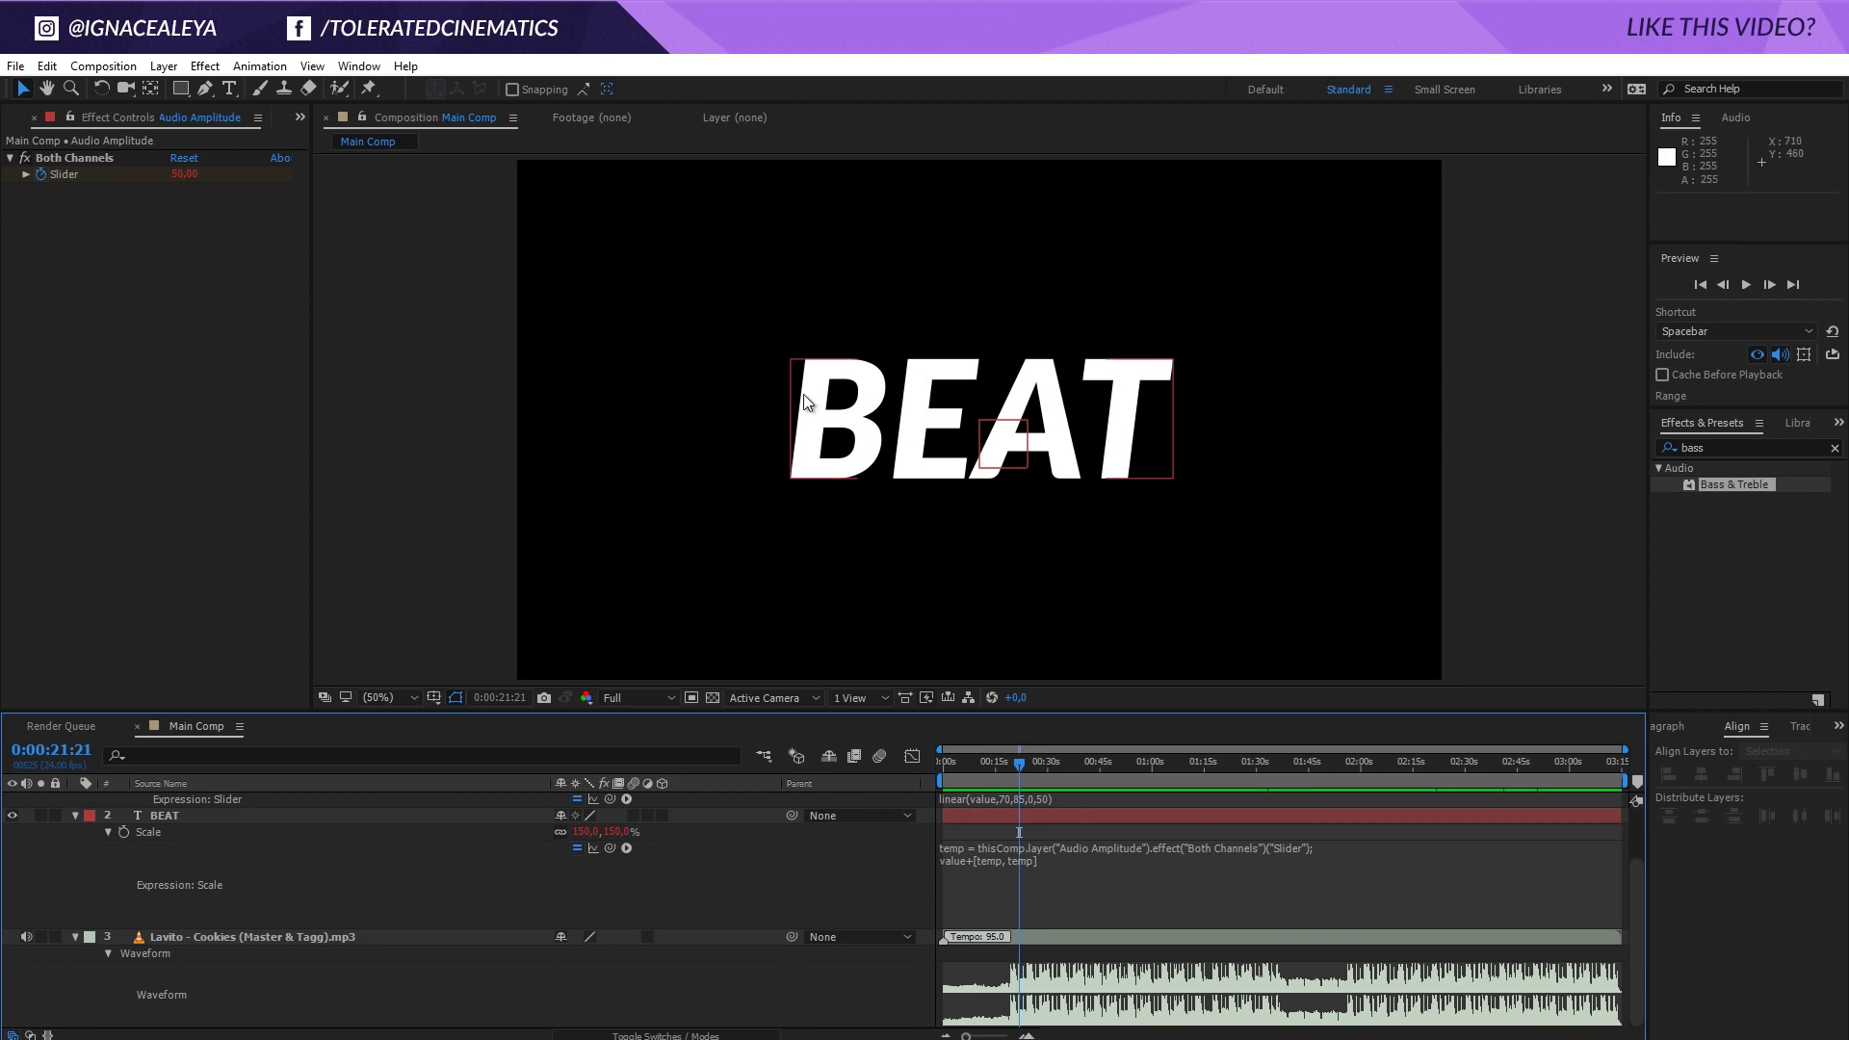
Step: Change the slider expression's input range to 50–75: linear(value,50,75,0,50)
scroll(1040, 915, up, 1)
click(1007, 846)
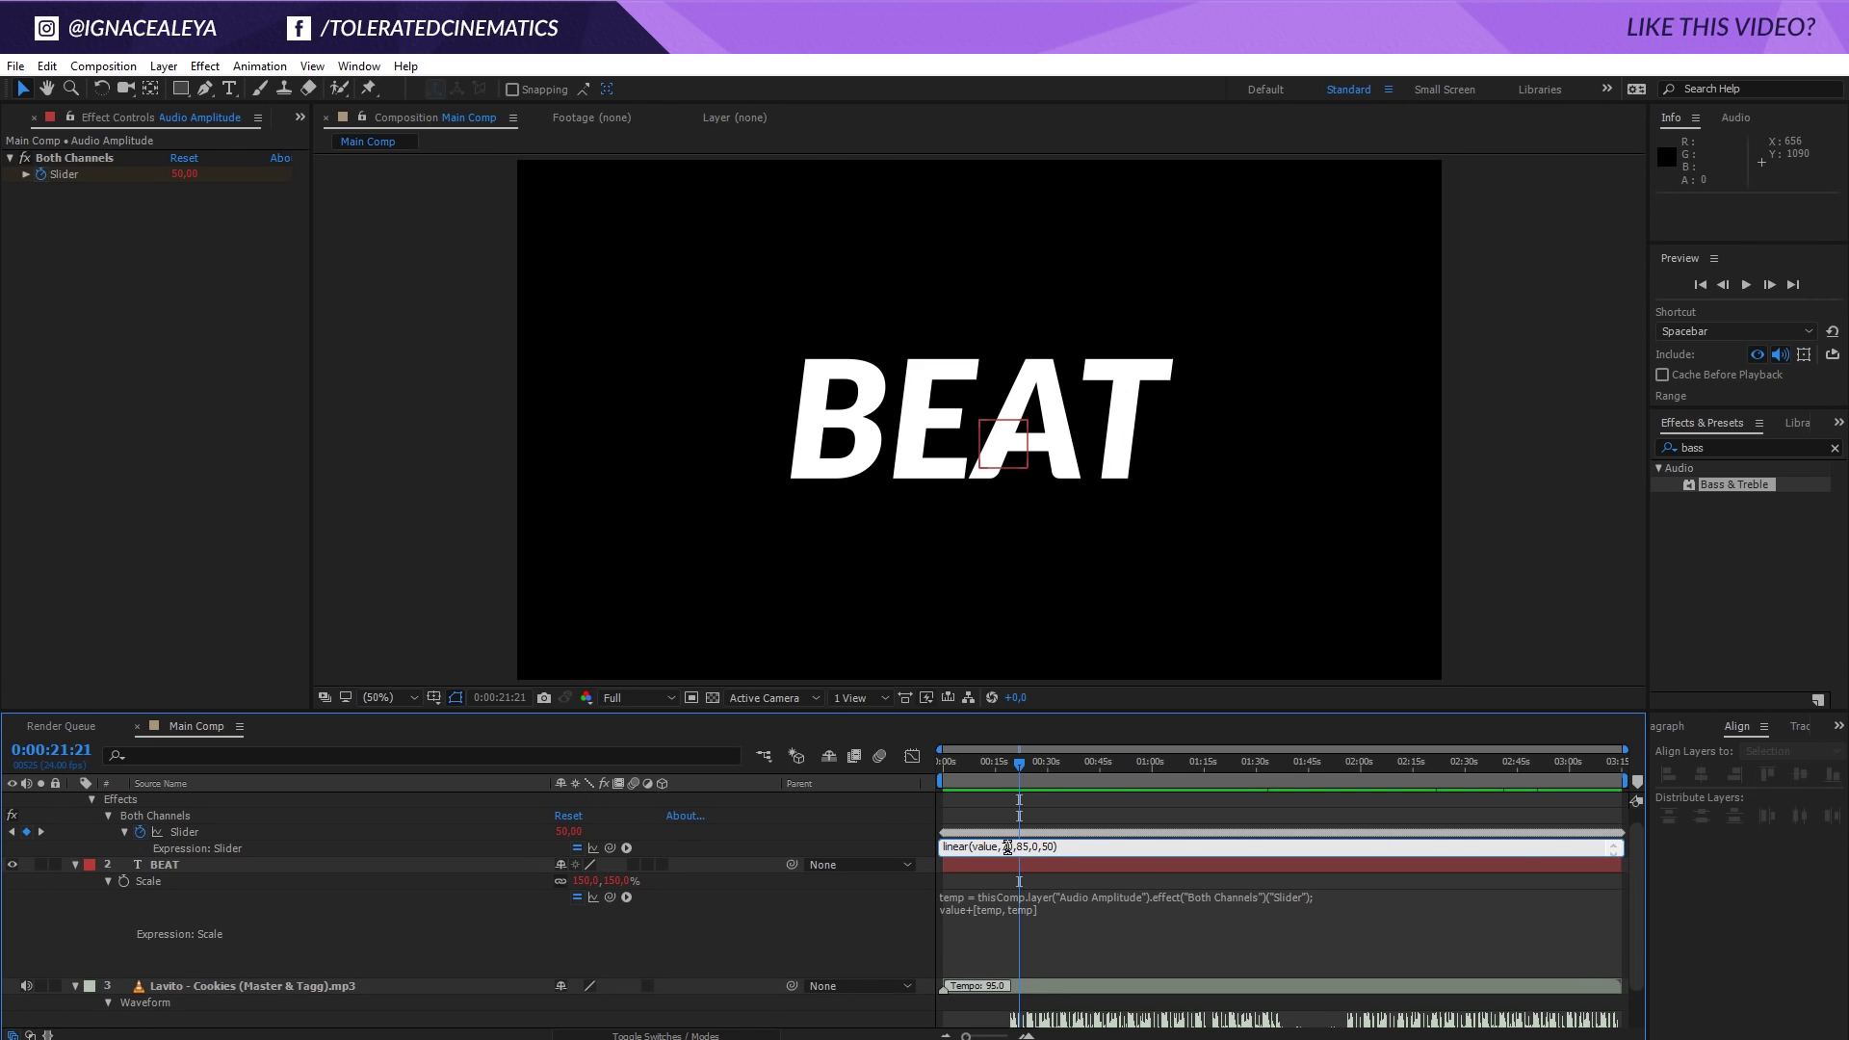
key(BackSpace)
text(5)
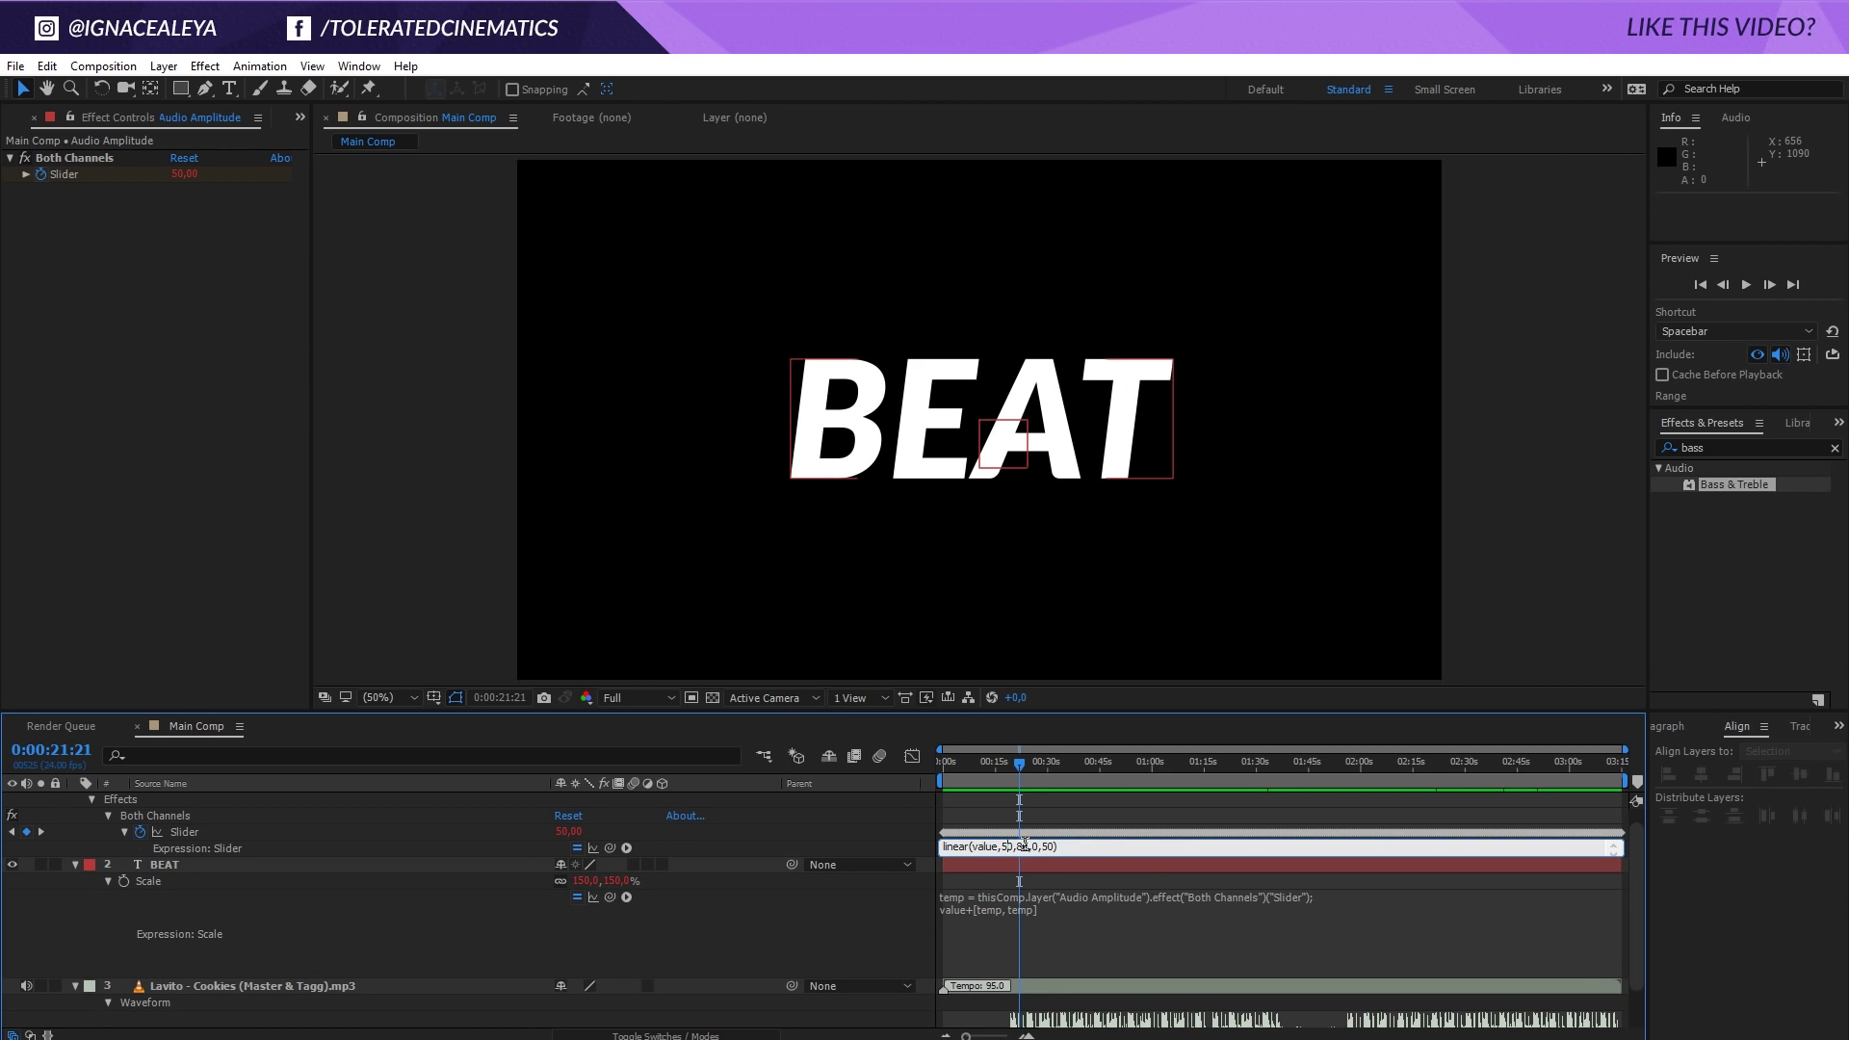
key(BackSpace)
text(75)
click(1036, 807)
Step: Preview the new range, starting the work area at 0:00:18:13
drag(1019, 763, 1007, 765)
key(space)
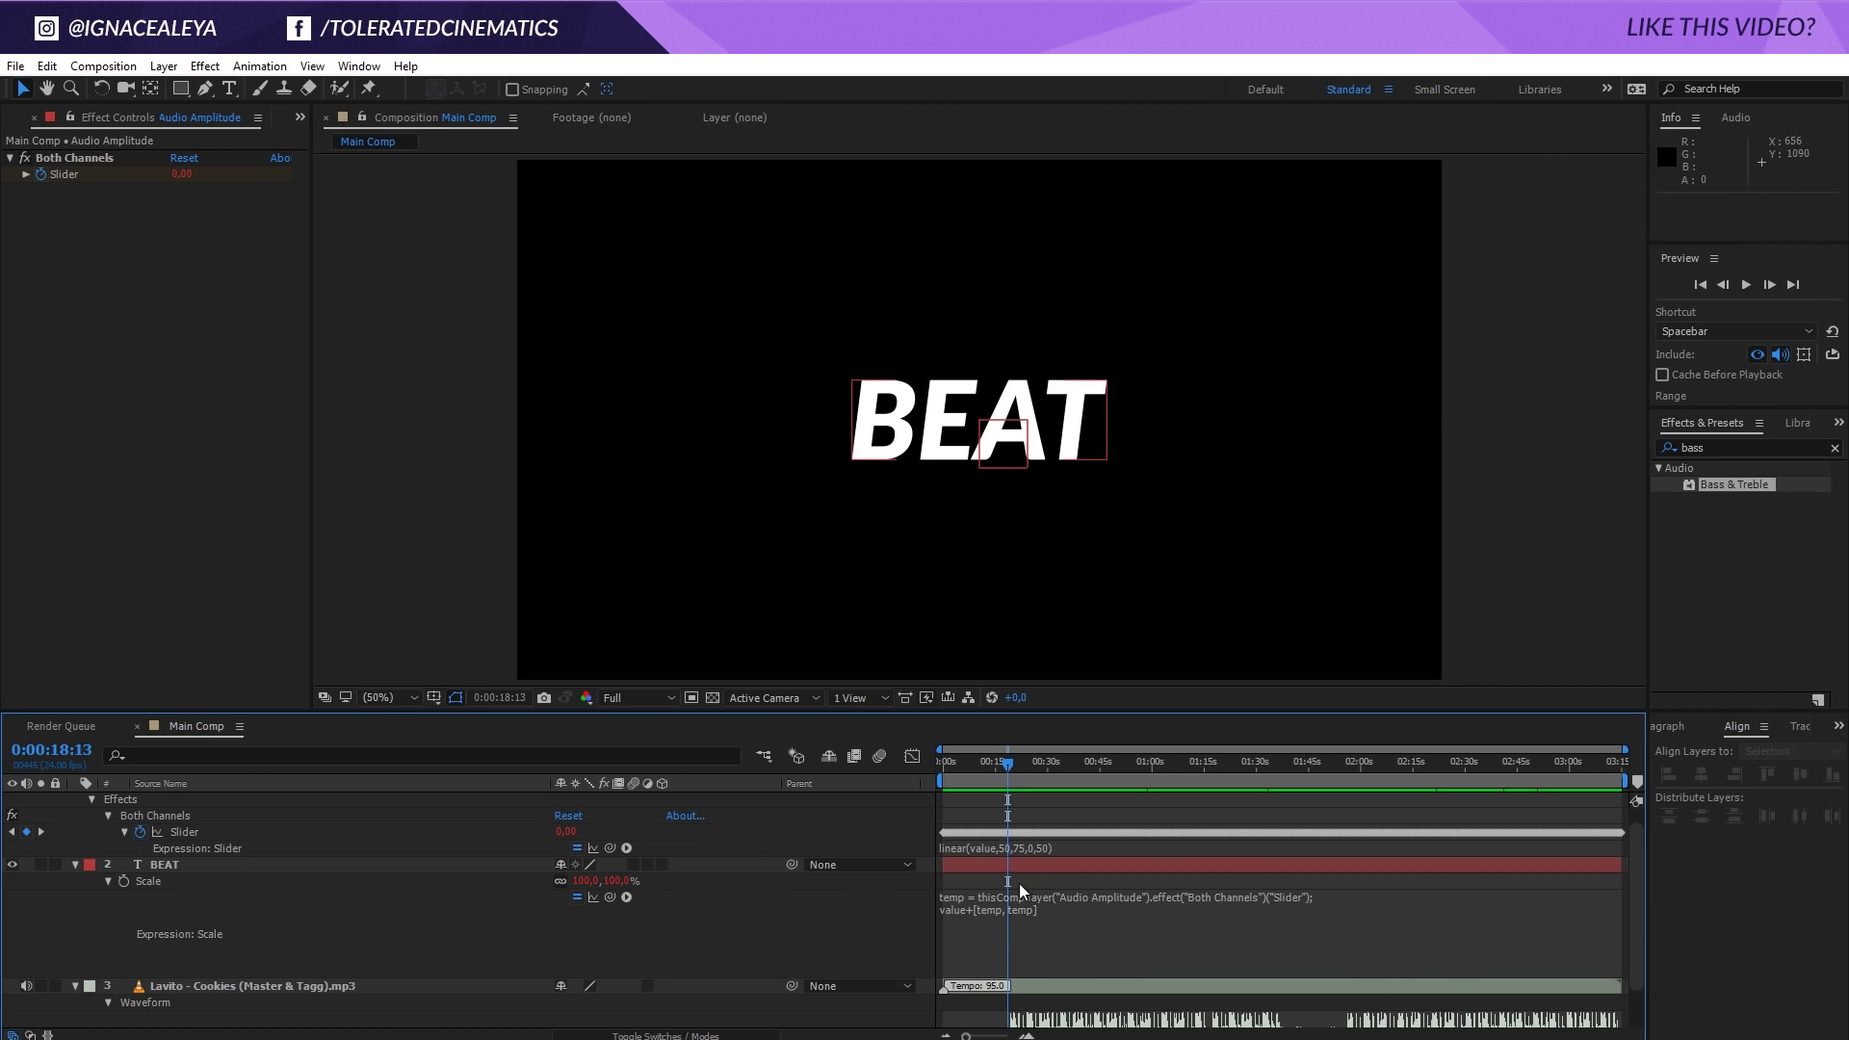
scroll(1018, 882, down, 1)
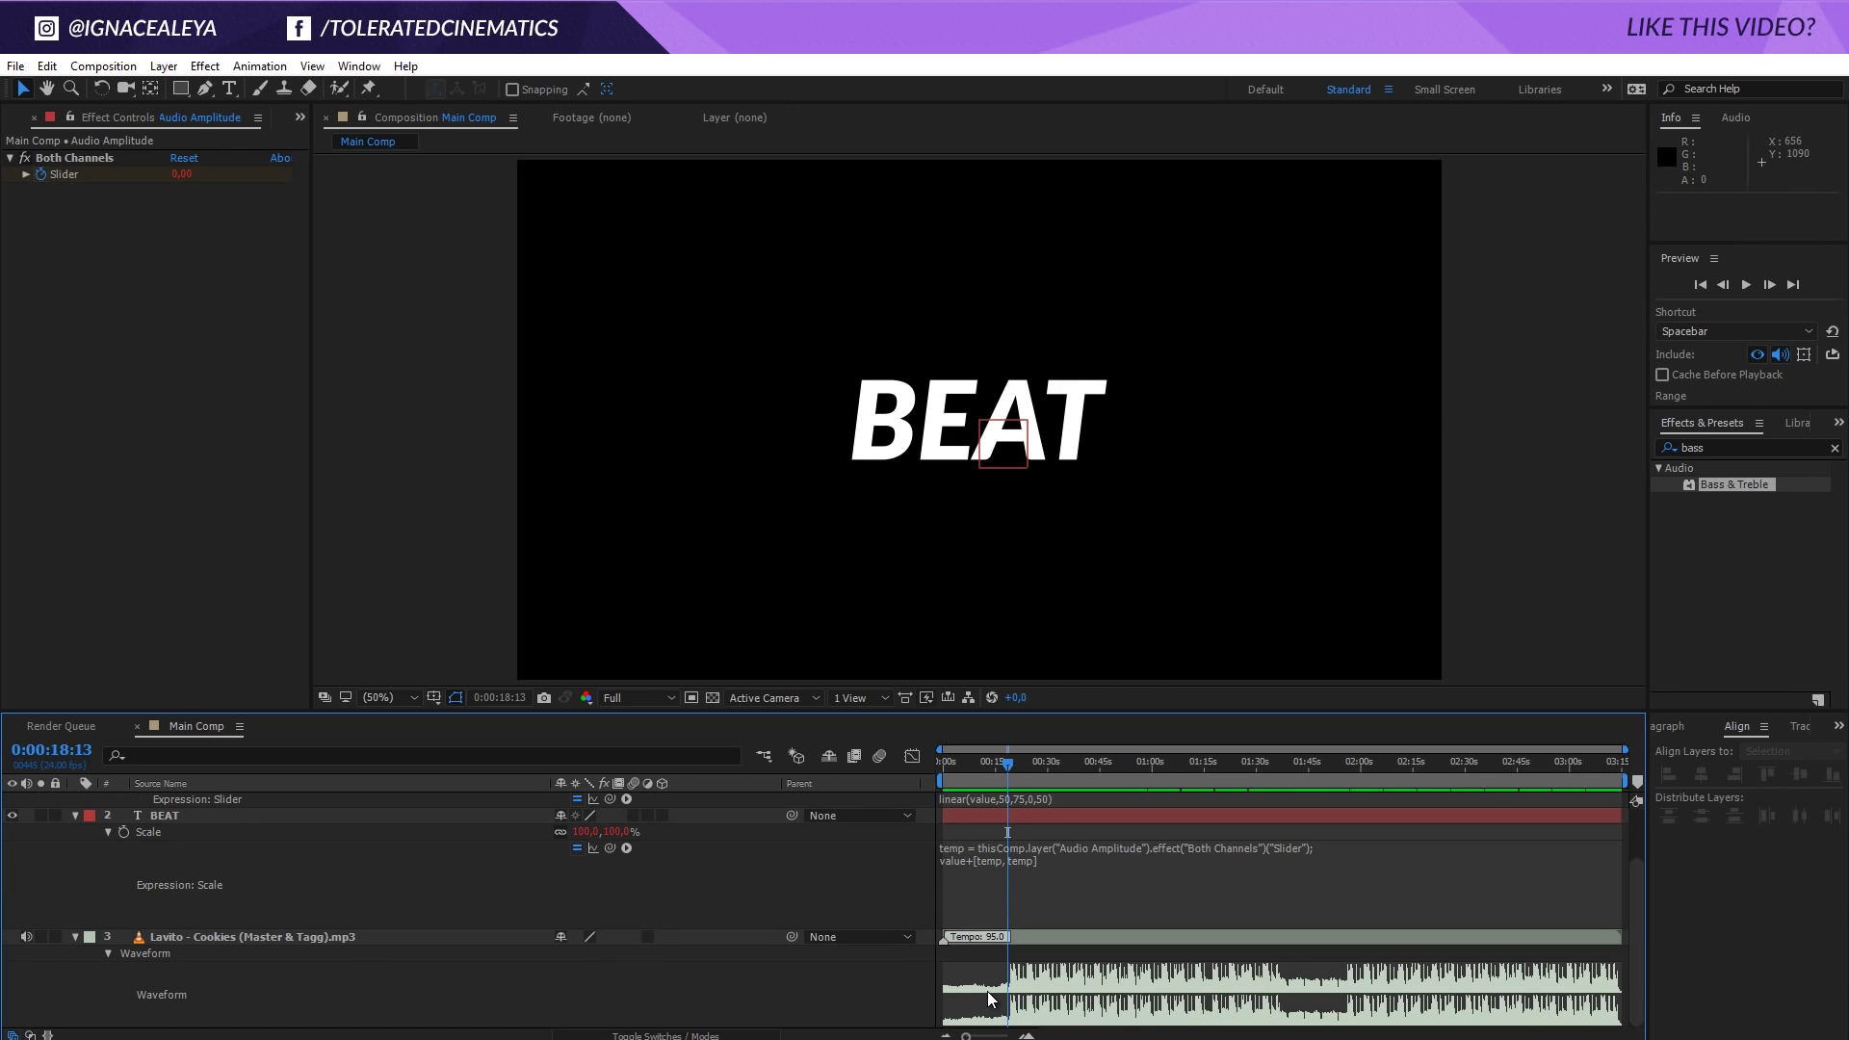
key(b)
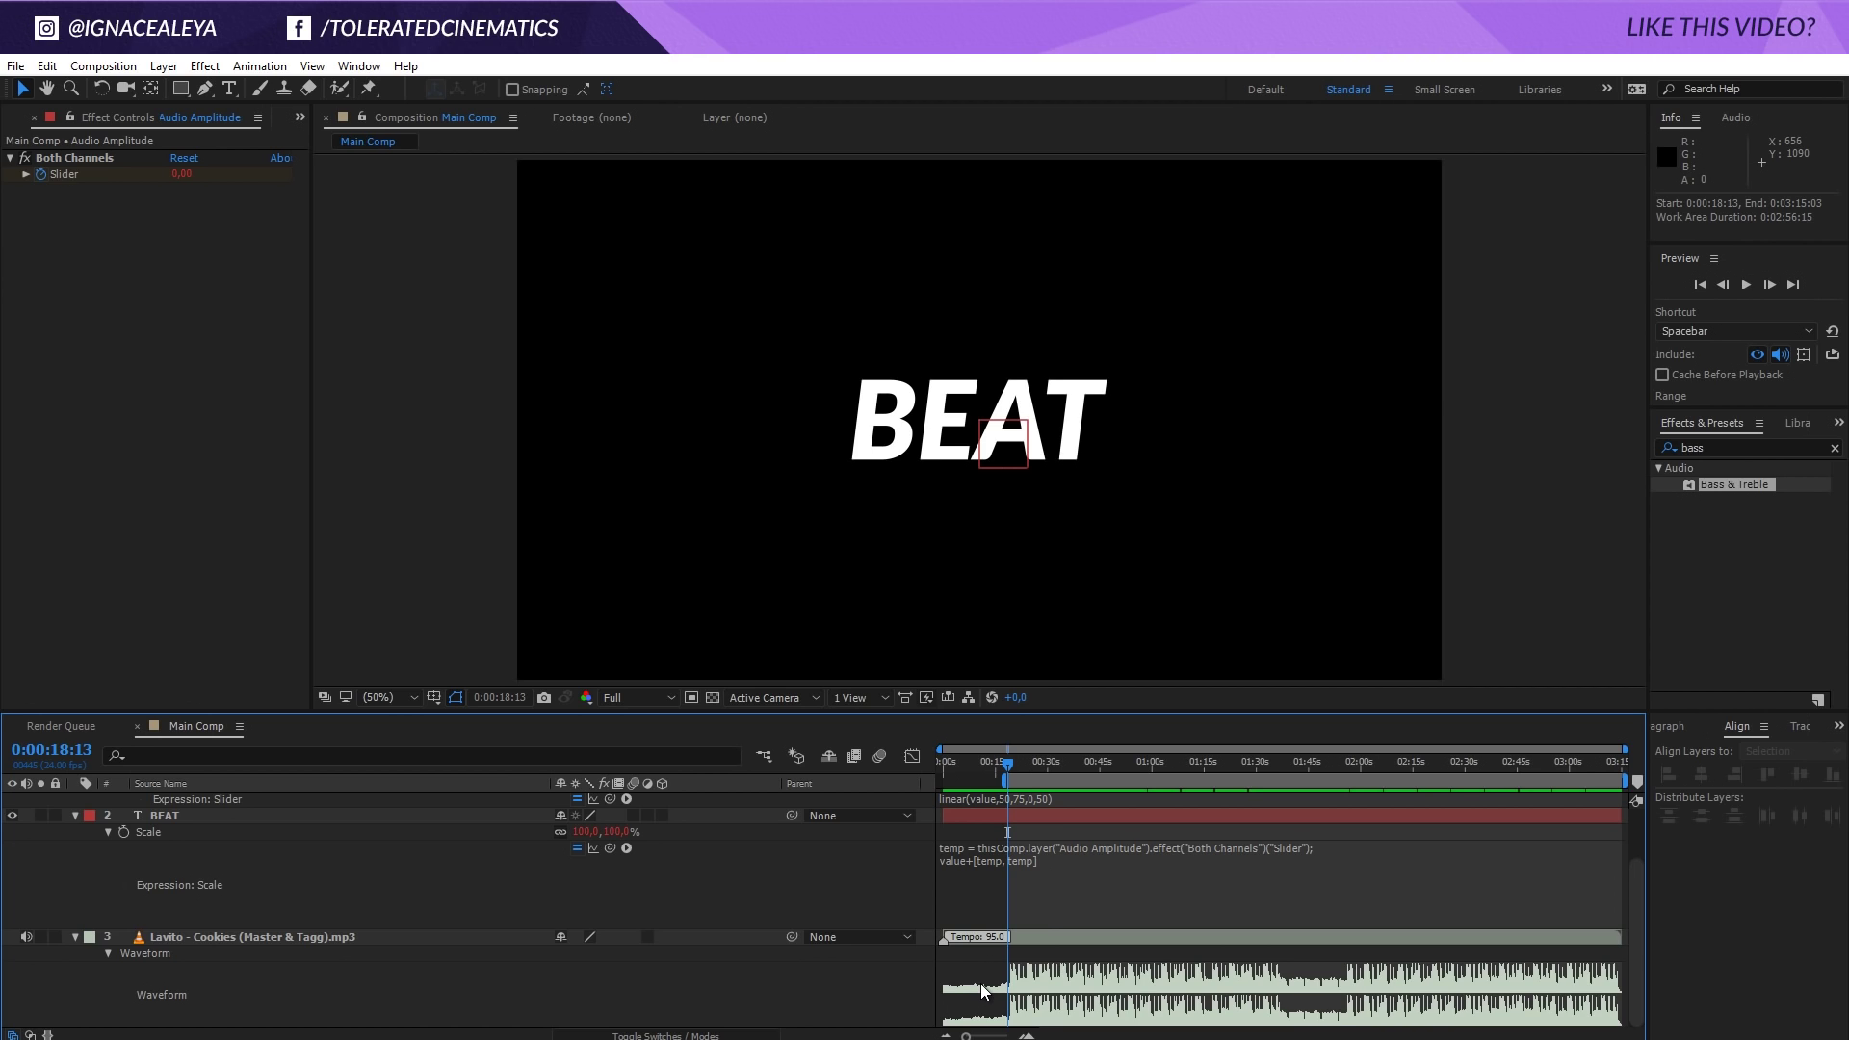
key(space)
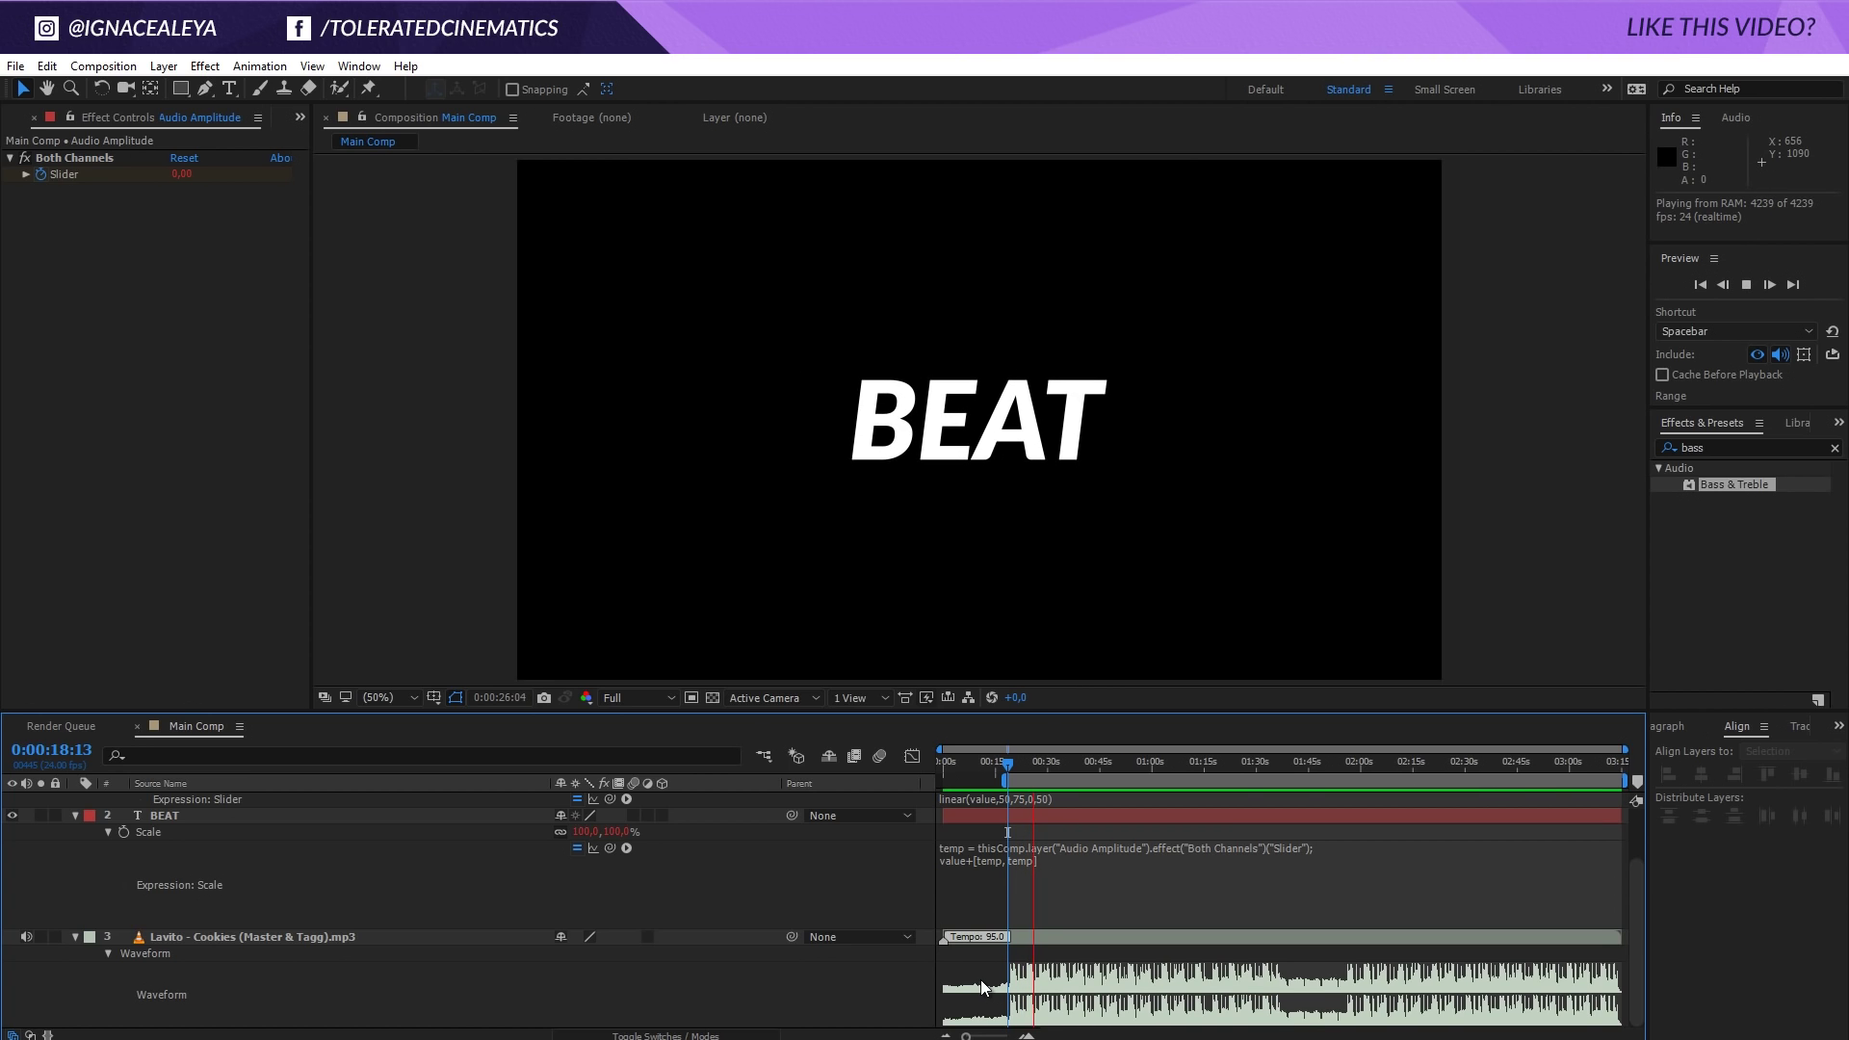
key(space)
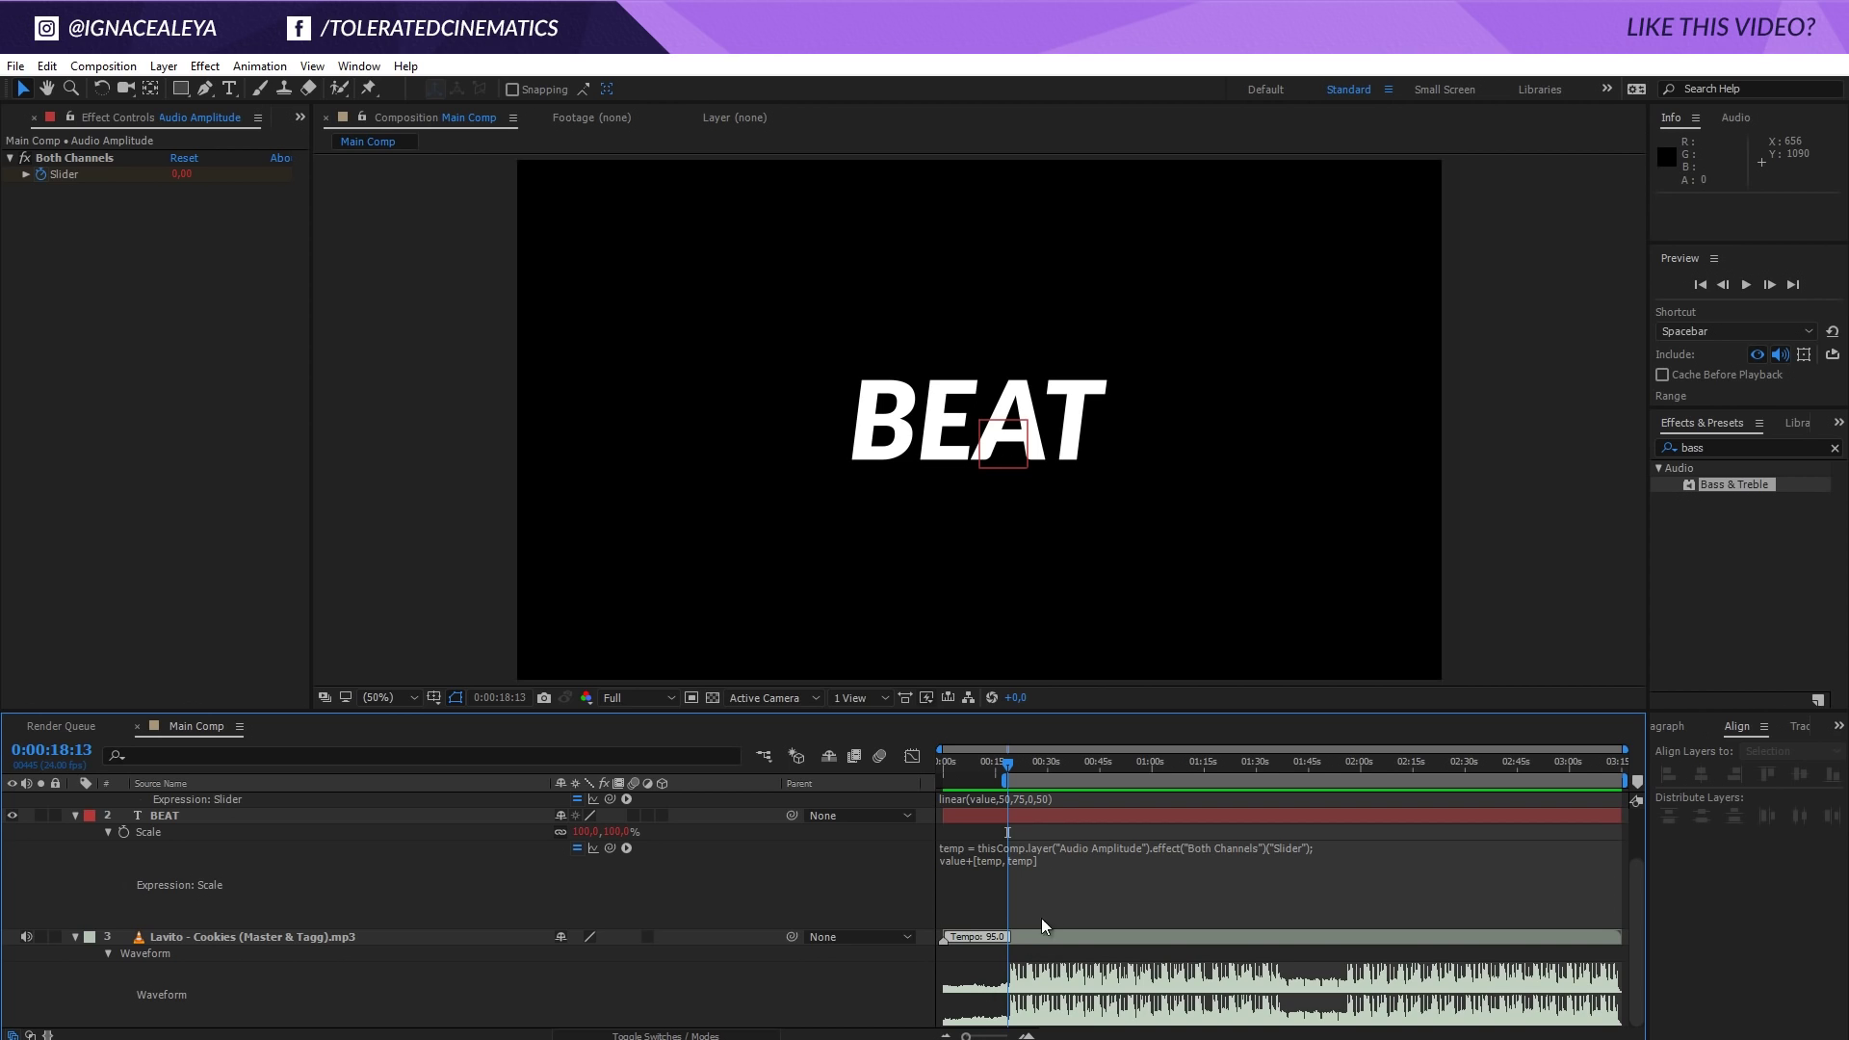
click(1042, 763)
scroll(1035, 808, up, 1)
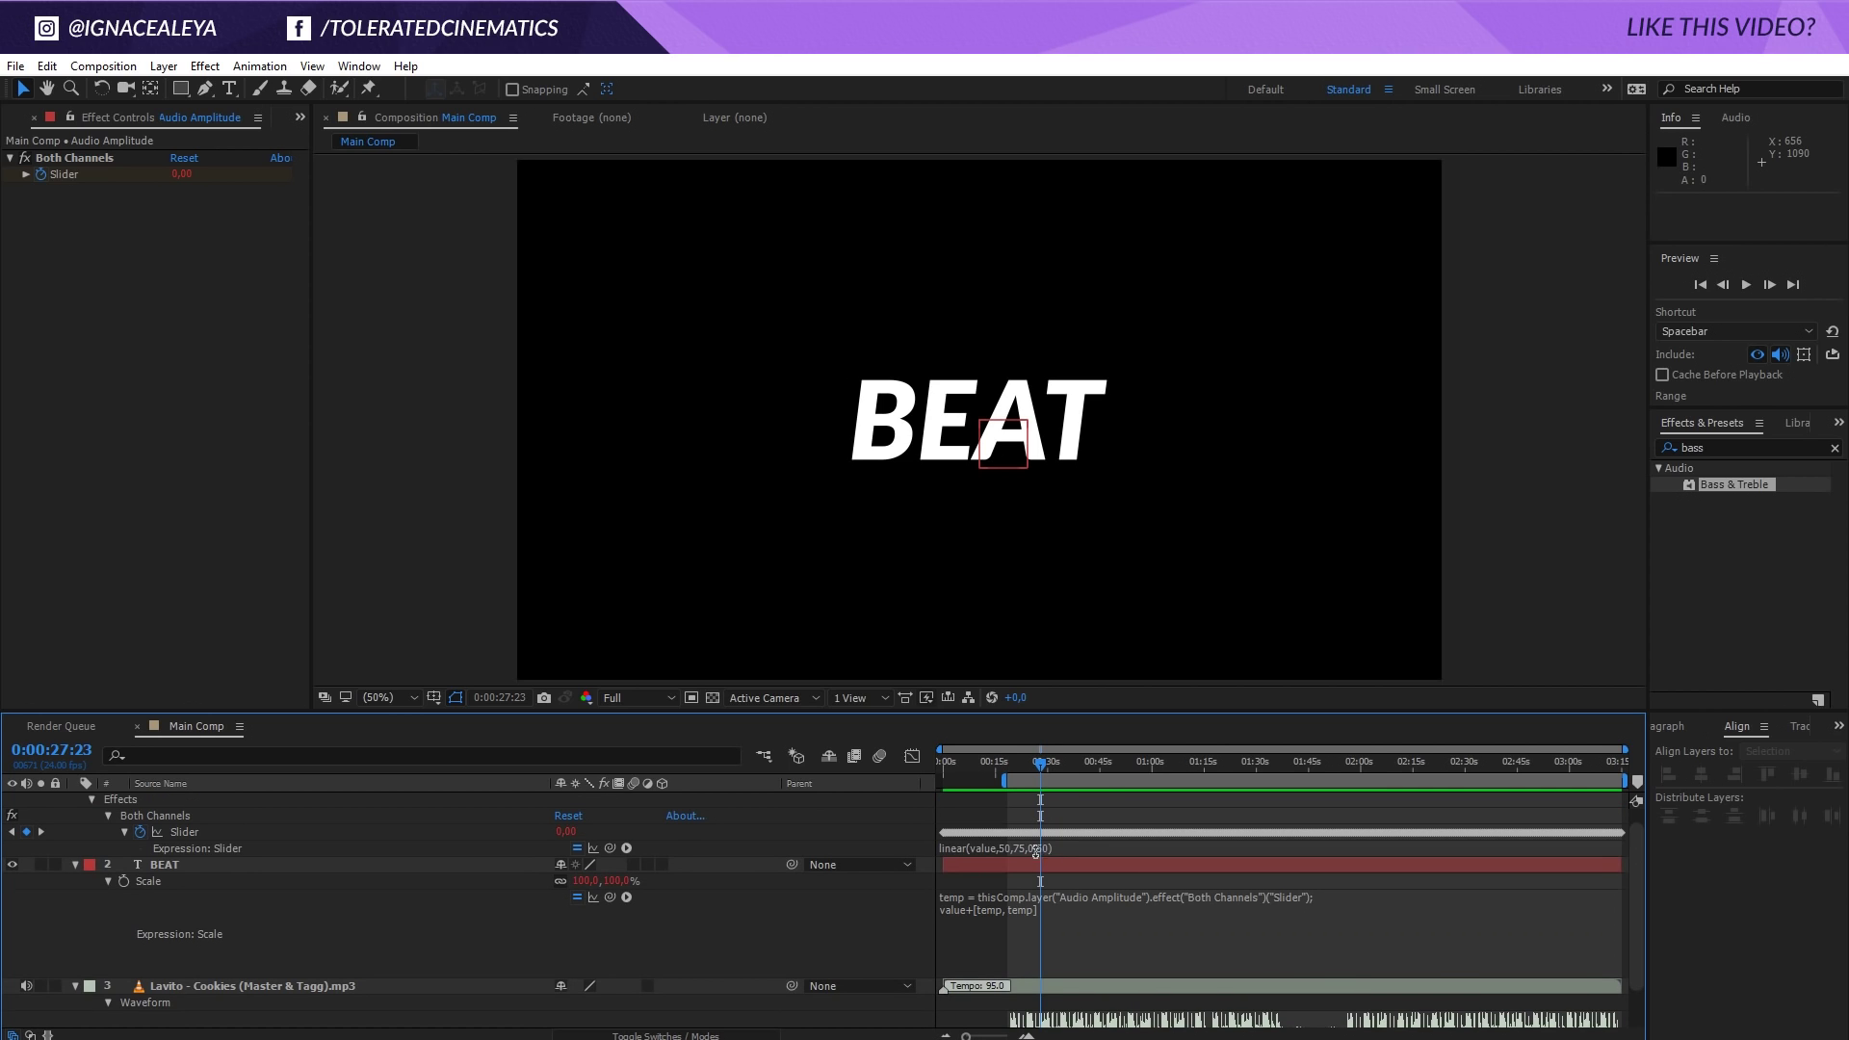
Step: Lower the slider expression's maximum output to 20 and preview the subtler pulse
click(1045, 847)
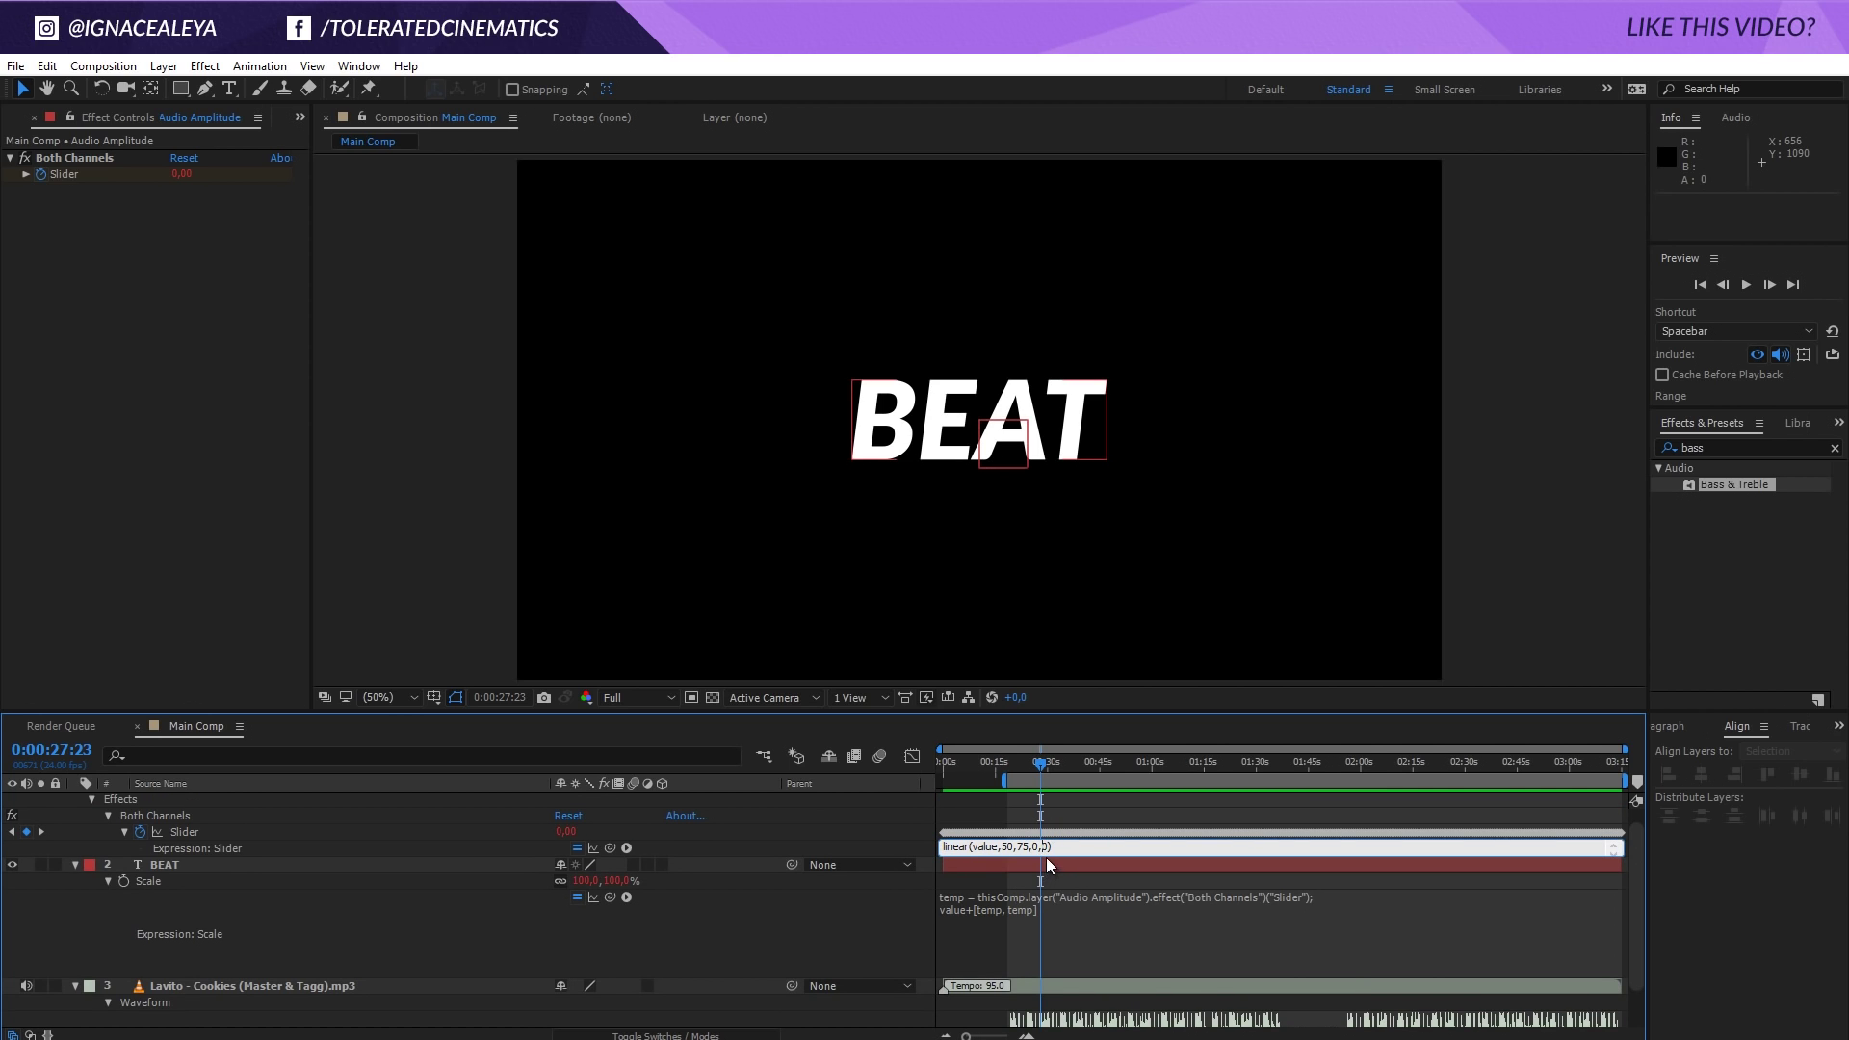
text(20)
click(1063, 815)
key(space)
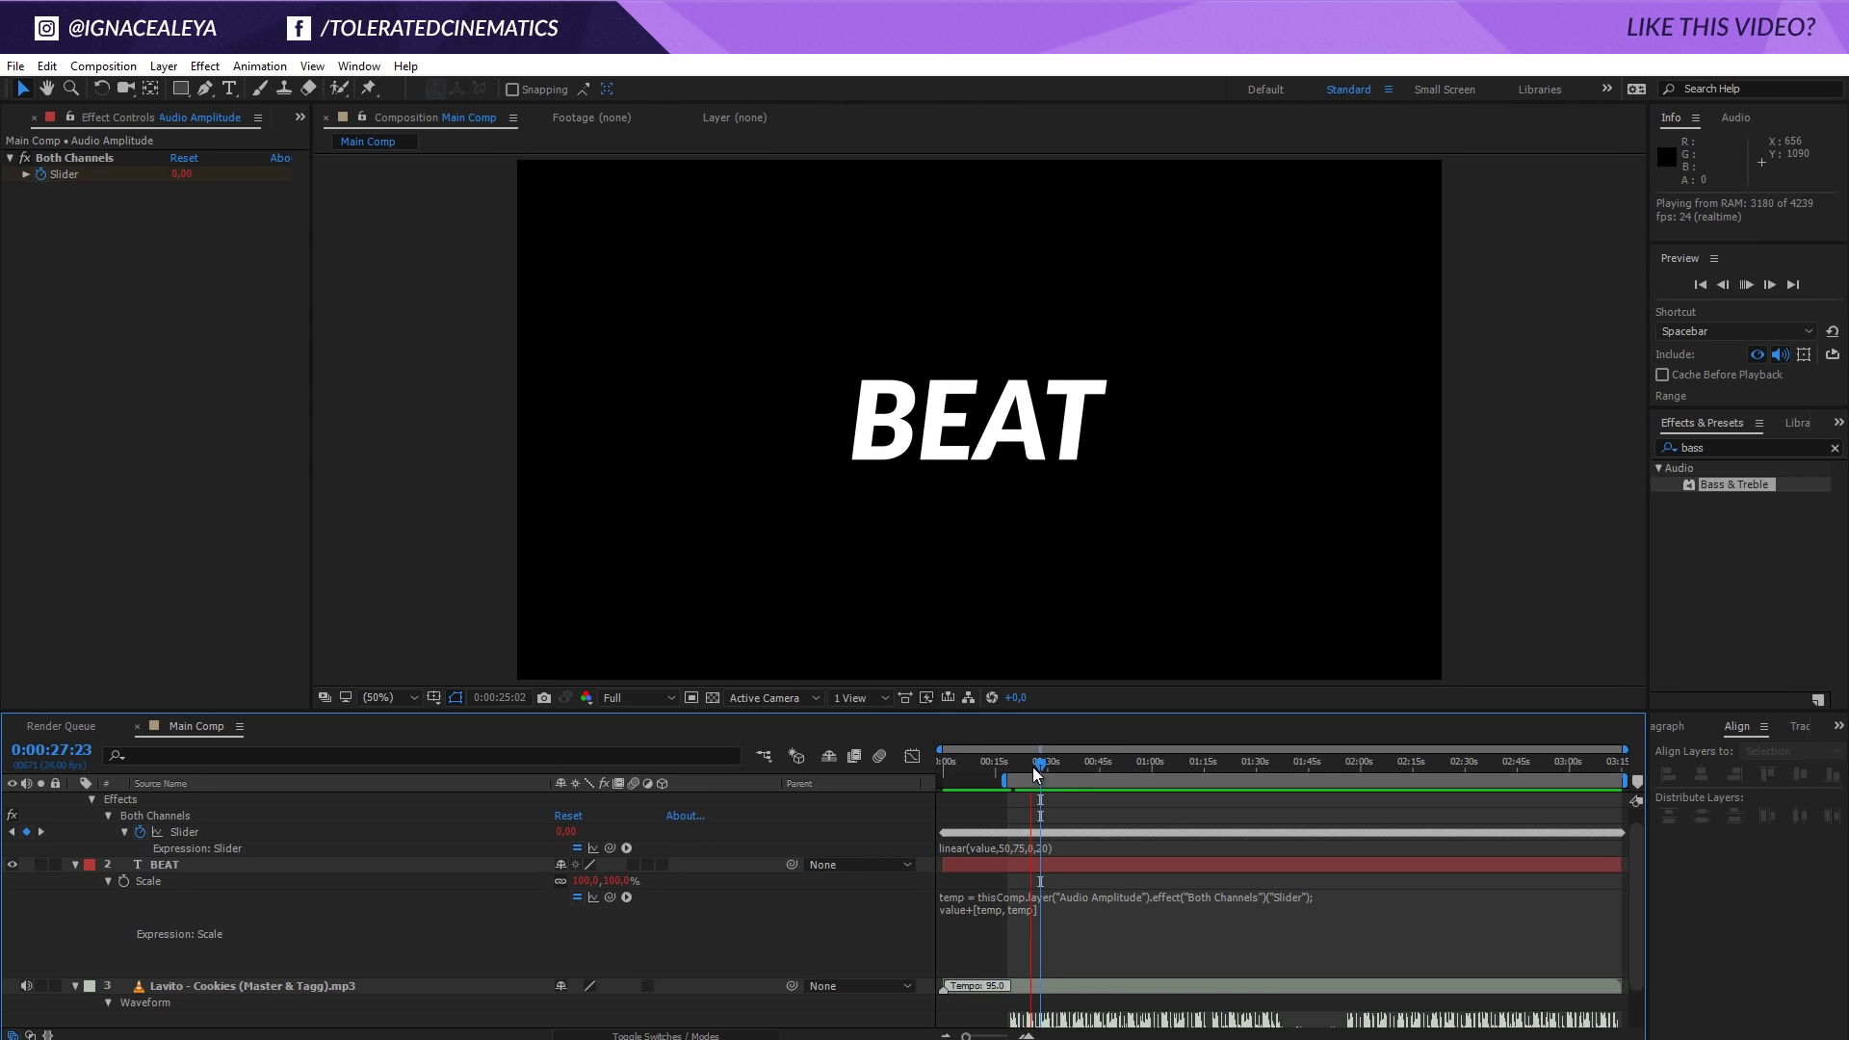
key(space)
Step: Look over the slider expression without changing it and play the preview again
click(1044, 846)
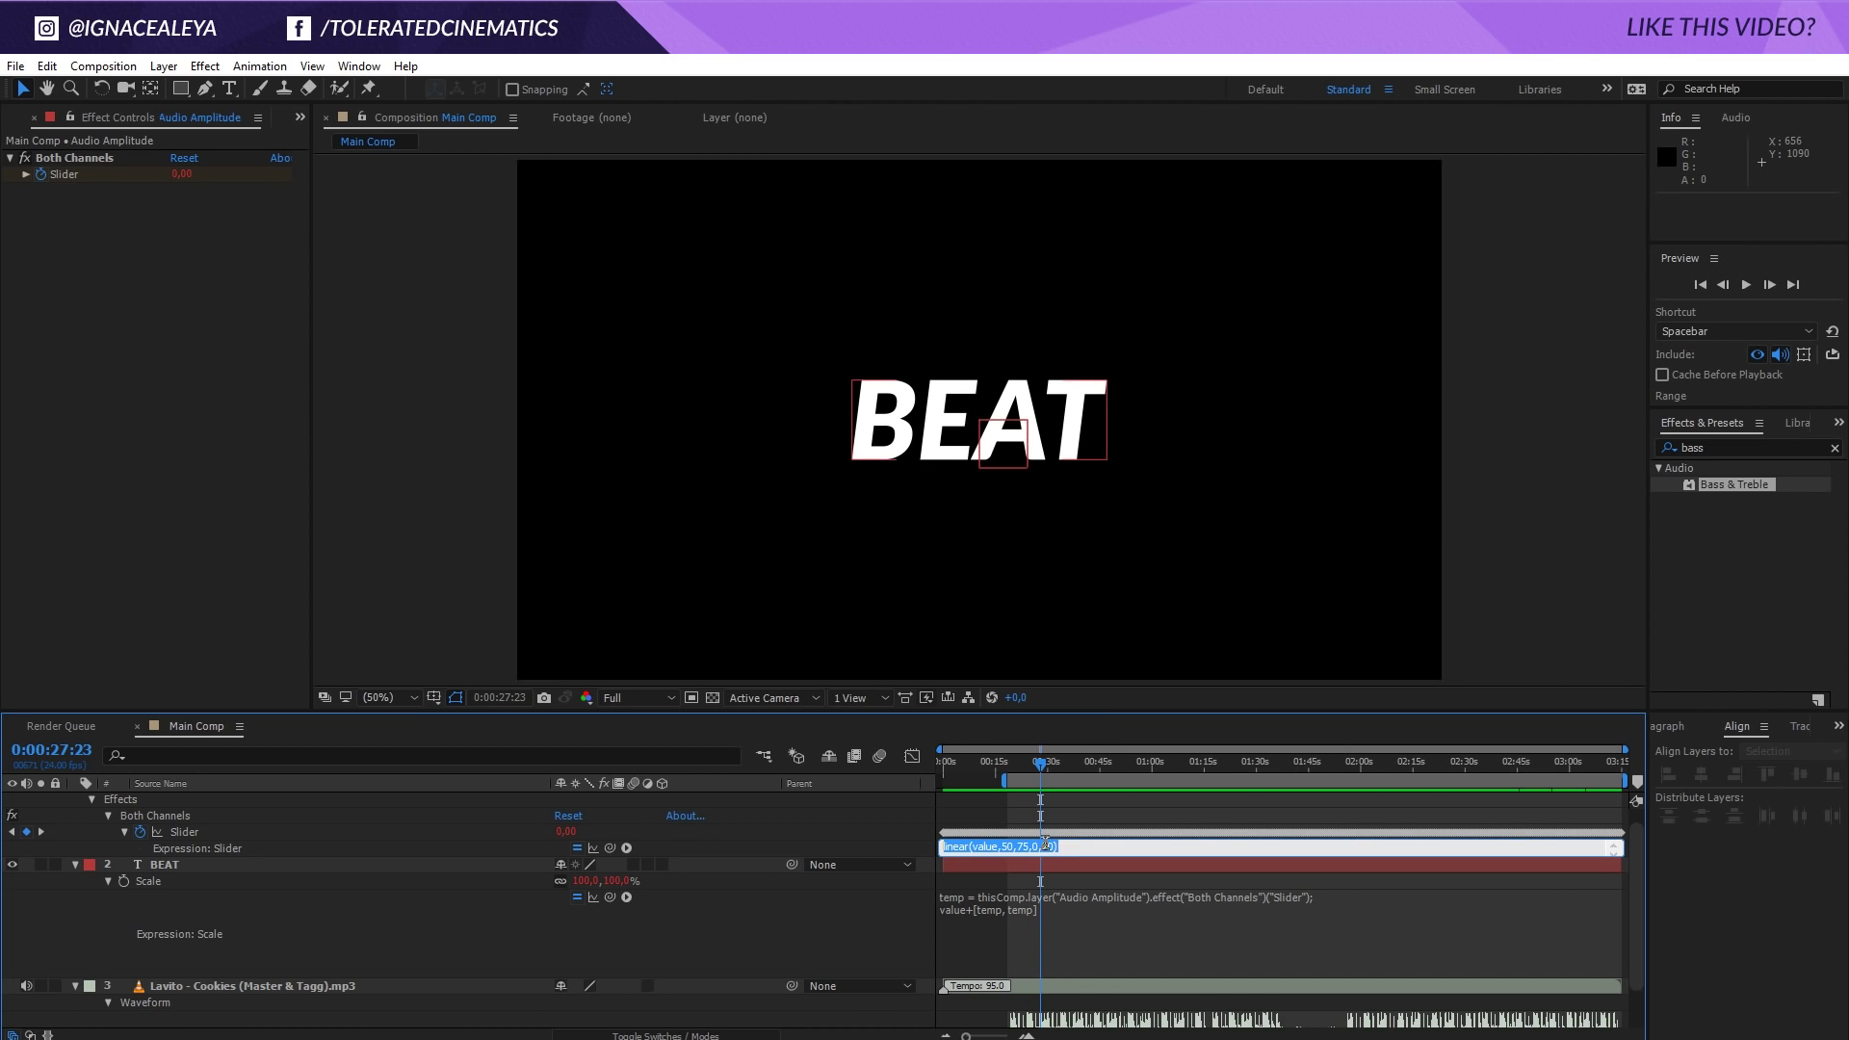
click(1055, 822)
key(space)
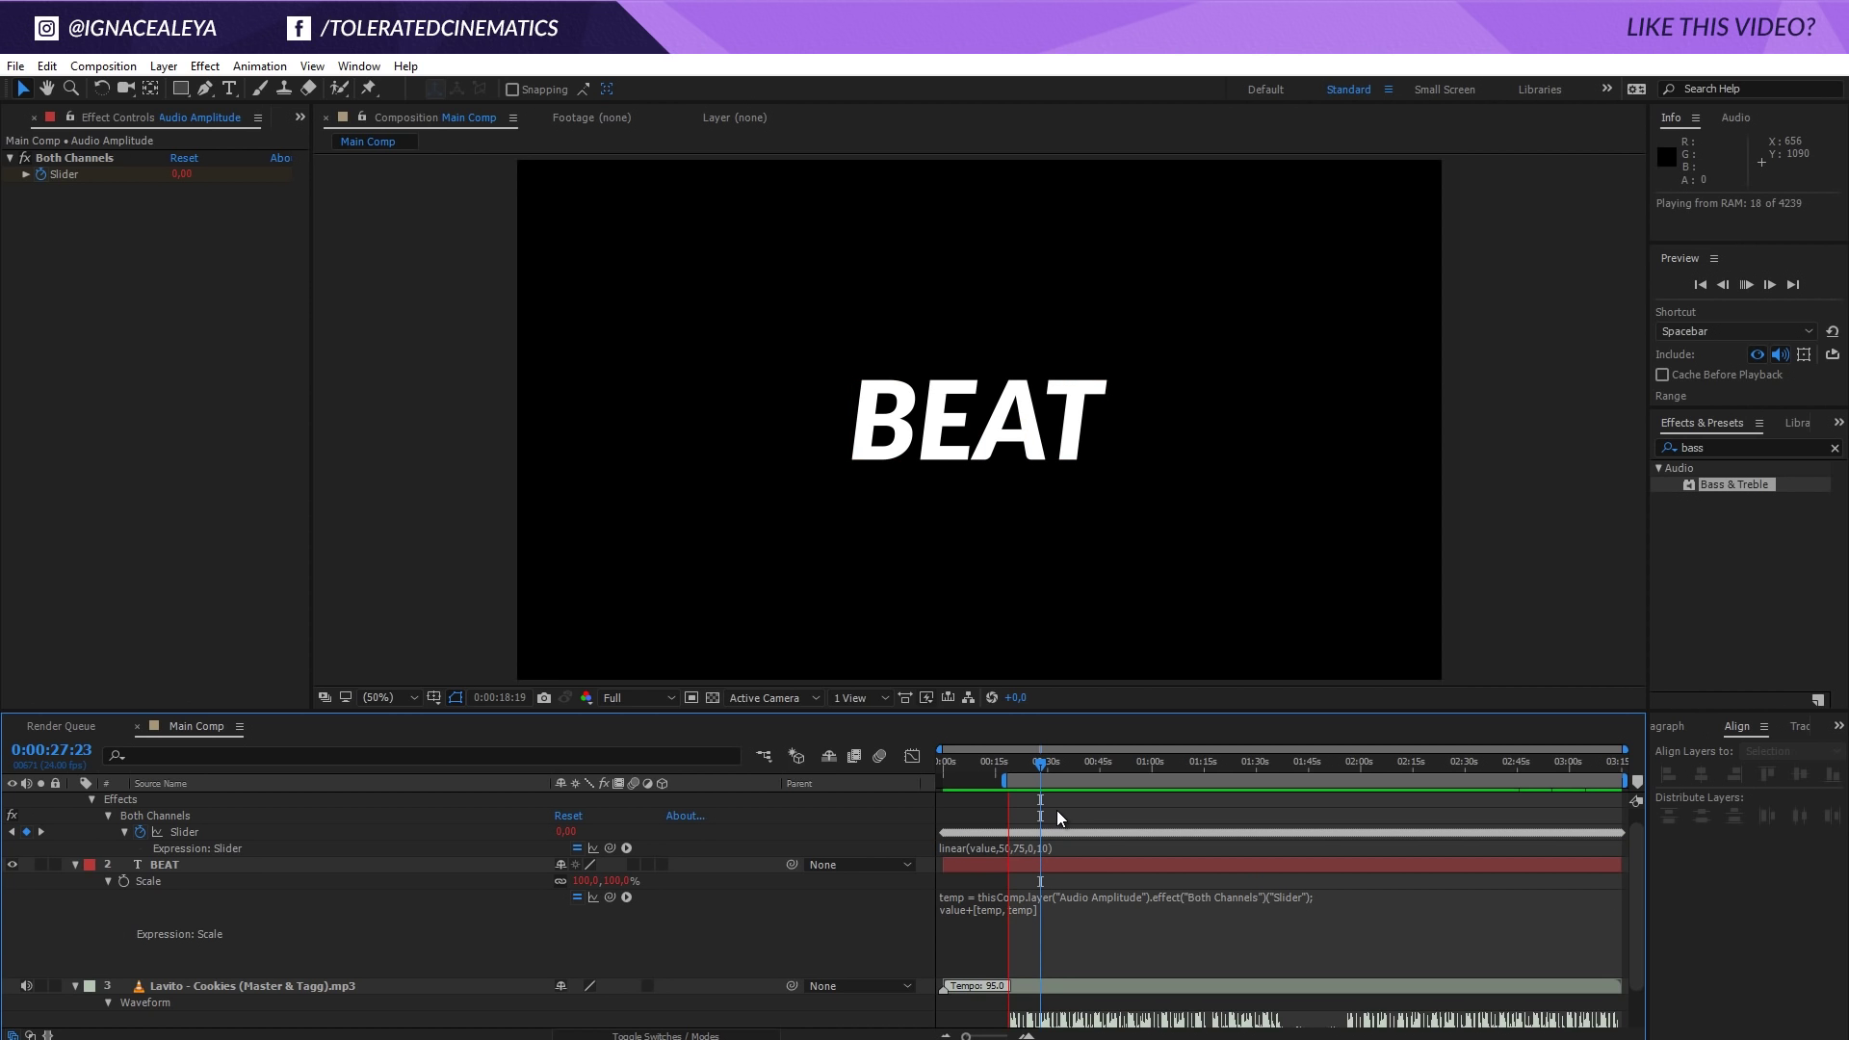